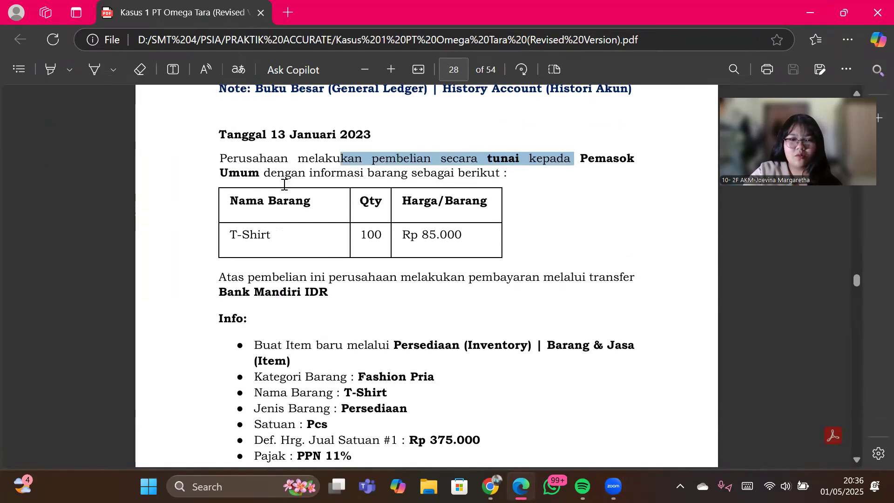
- Read the 13 Januari 2023 cash purchase case in the PDF, including the T-Shirt item details and purchase invoice notes
{"action": "left_click", "coordinate": [530, 188]}
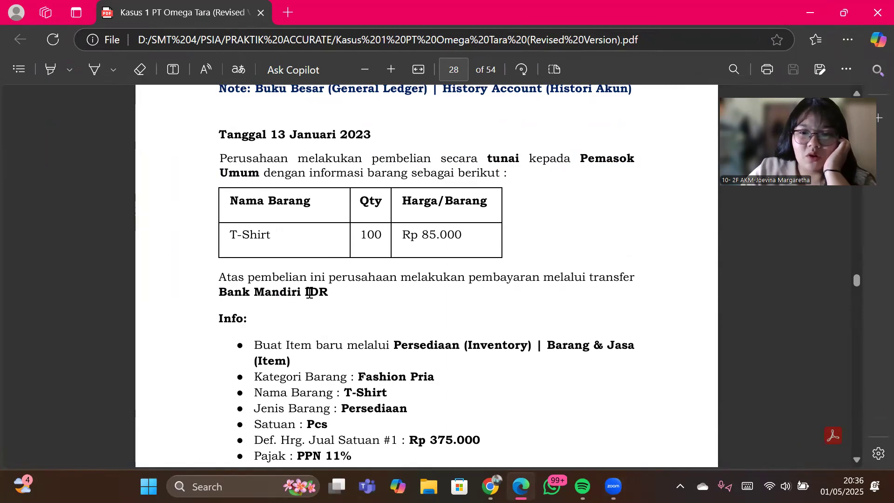
{"action": "scroll", "coordinate": [310, 293], "scroll_direction": "down", "scroll_amount": 3}
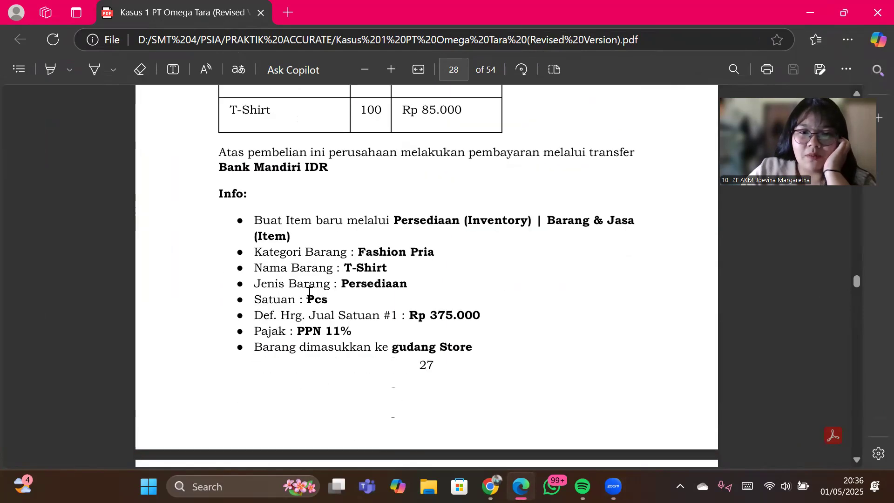
{"action": "scroll", "coordinate": [309, 292], "scroll_direction": "down", "scroll_amount": 1}
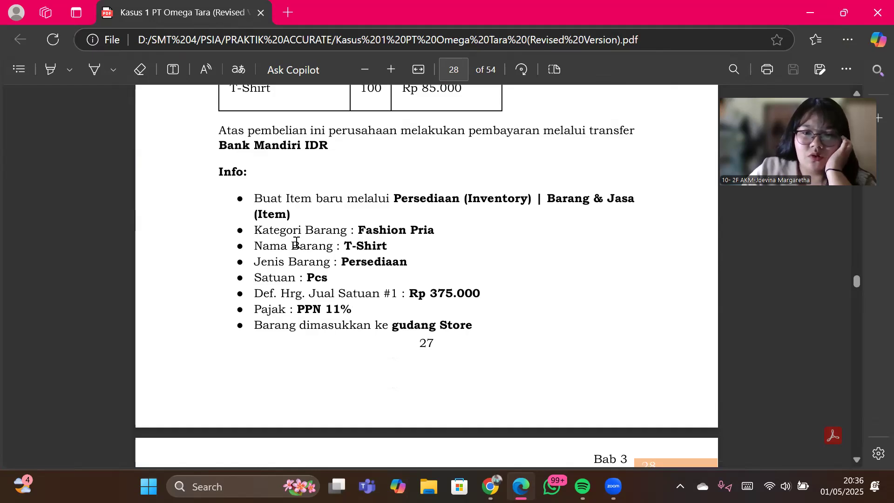
{"action": "scroll", "coordinate": [296, 242], "scroll_direction": "up", "scroll_amount": 3}
{"action": "scroll", "coordinate": [296, 242], "scroll_direction": "down", "scroll_amount": 6}
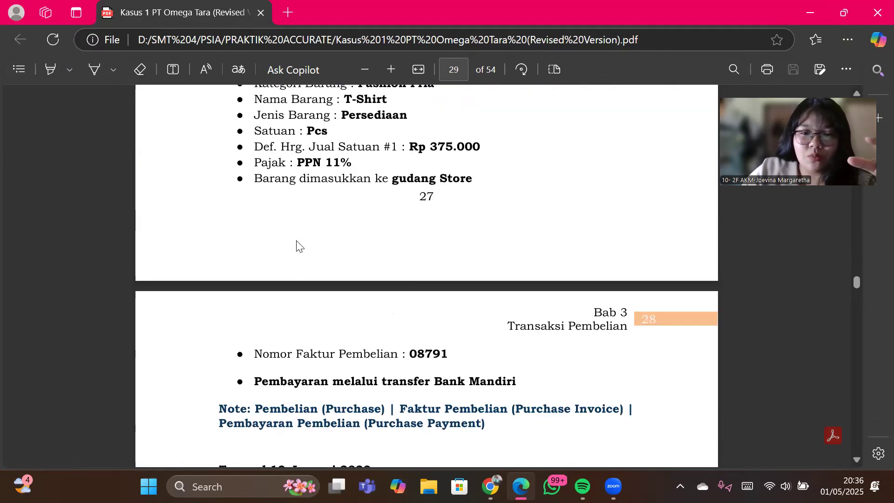
{"action": "scroll", "coordinate": [296, 242], "scroll_direction": "up", "scroll_amount": 3}
{"action": "scroll", "coordinate": [297, 242], "scroll_direction": "down", "scroll_amount": 1}
{"action": "scroll", "coordinate": [296, 245], "scroll_direction": "down", "scroll_amount": 7}
{"action": "scroll", "coordinate": [326, 219], "scroll_direction": "up", "scroll_amount": 9}
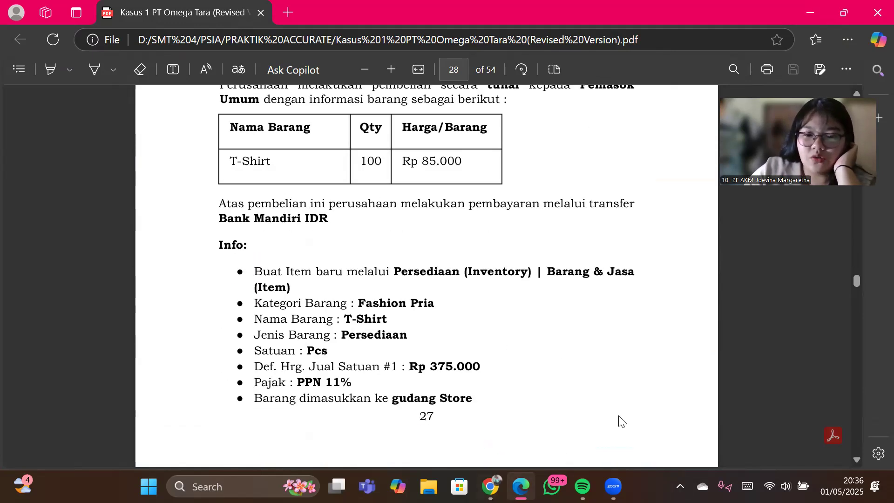
- Switch to Chrome, open the PT Omega Tara company data in Accurate Online, and close the Berita page
{"action": "mouse_move", "coordinate": [493, 484]}
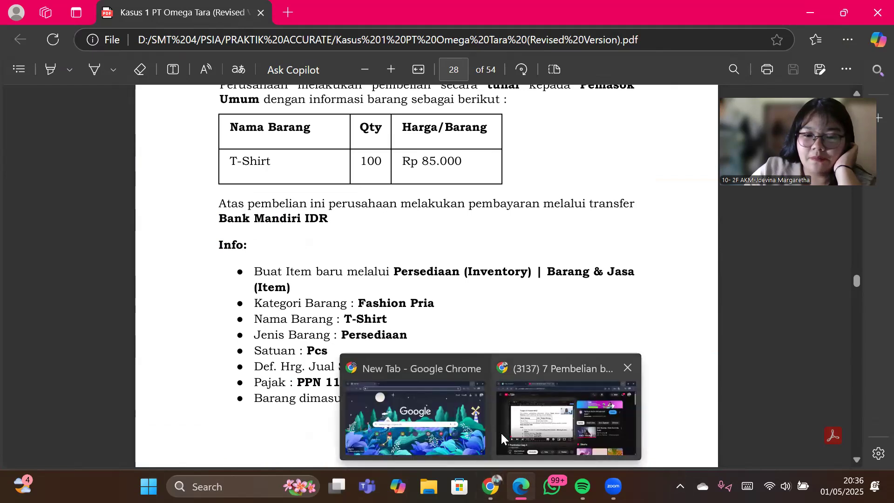
{"action": "left_click", "coordinate": [450, 425]}
{"action": "left_click", "coordinate": [603, 335]}
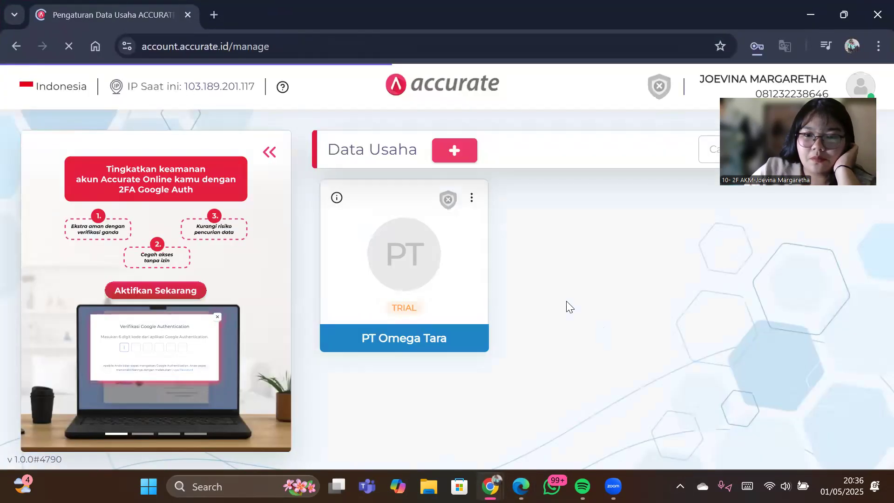
{"action": "left_click", "coordinate": [397, 275]}
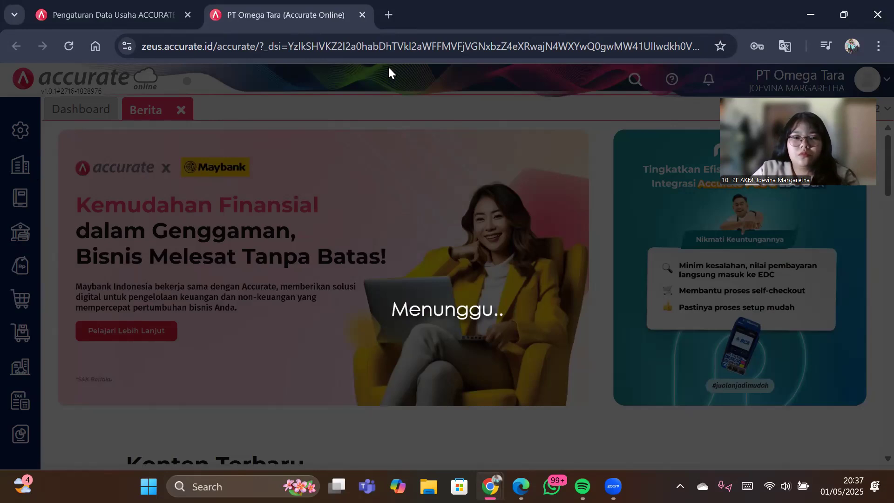
{"action": "left_click", "coordinate": [402, 46]}
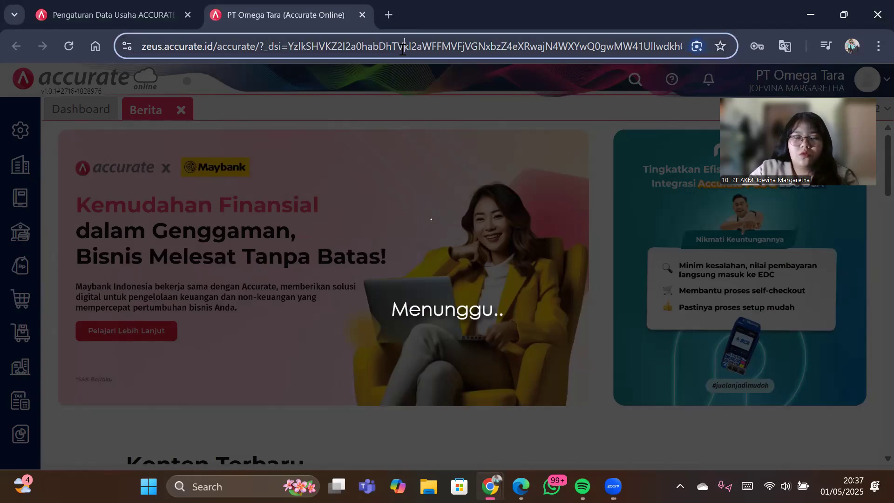
{"action": "key", "text": "Return"}
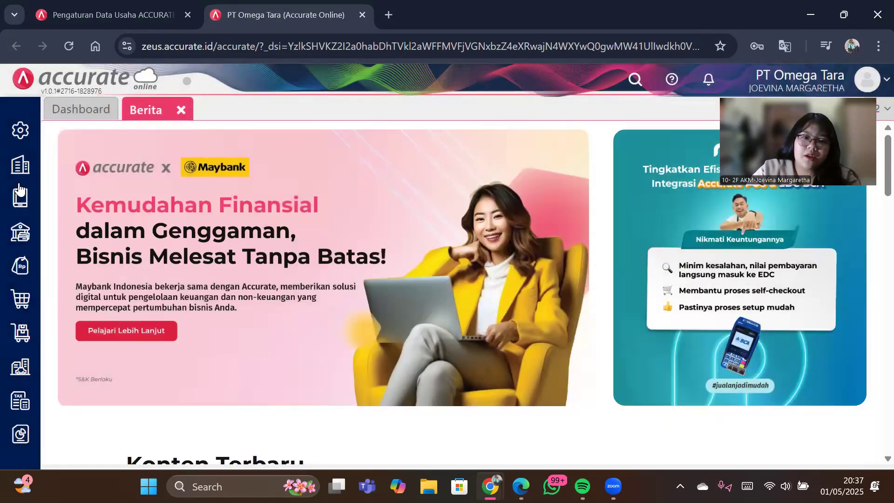
{"action": "left_click", "coordinate": [181, 111]}
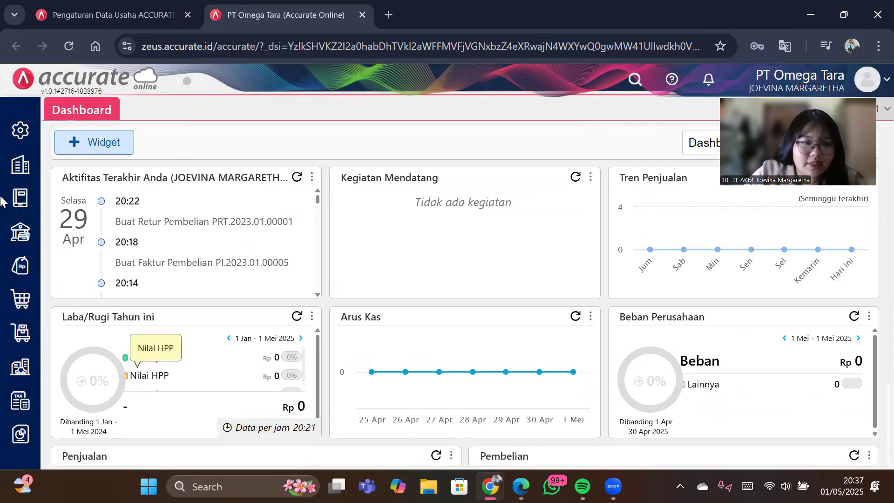
- Check the supplier list under Pembelian for Pemasok Umum
{"action": "left_click", "coordinate": [20, 298]}
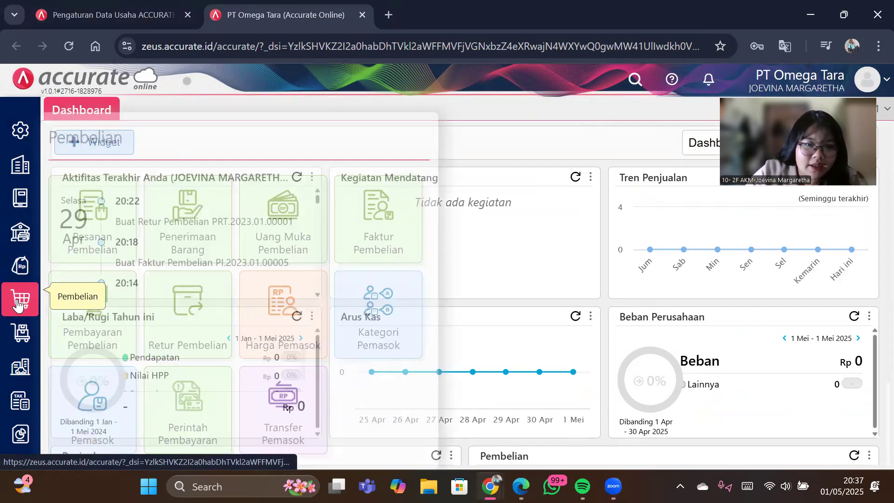
{"action": "left_click", "coordinate": [95, 399]}
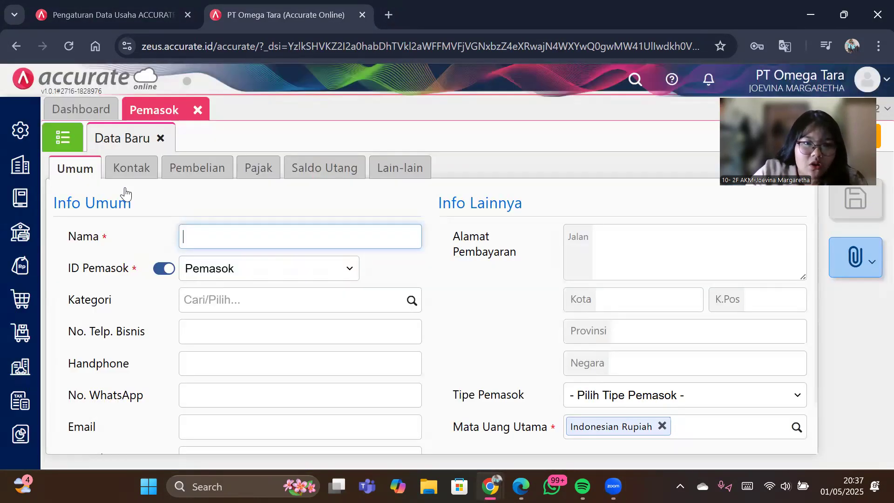
{"action": "left_click", "coordinate": [62, 137]}
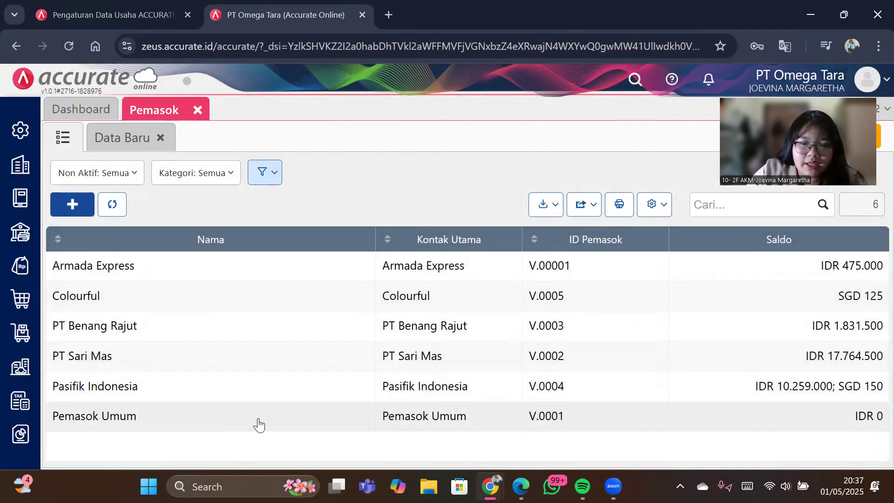
{"action": "left_click_drag", "start_coordinate": [286, 443], "coordinate": [192, 400]}
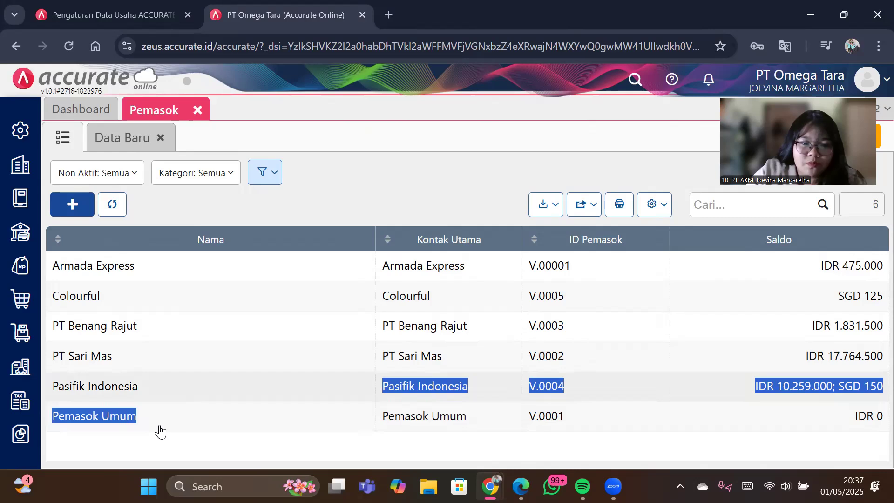
- Open Barang & Jasa under Persediaan and check the list of existing items
{"action": "left_click", "coordinate": [20, 332]}
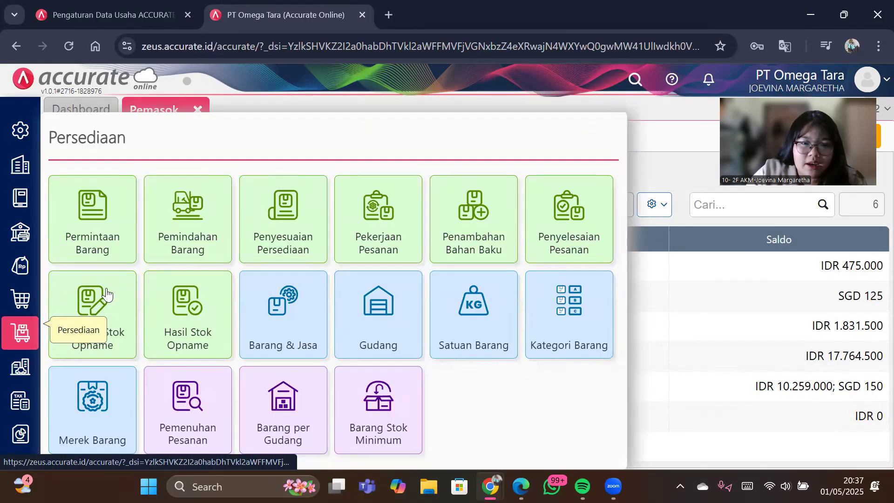
{"action": "left_click", "coordinate": [271, 313]}
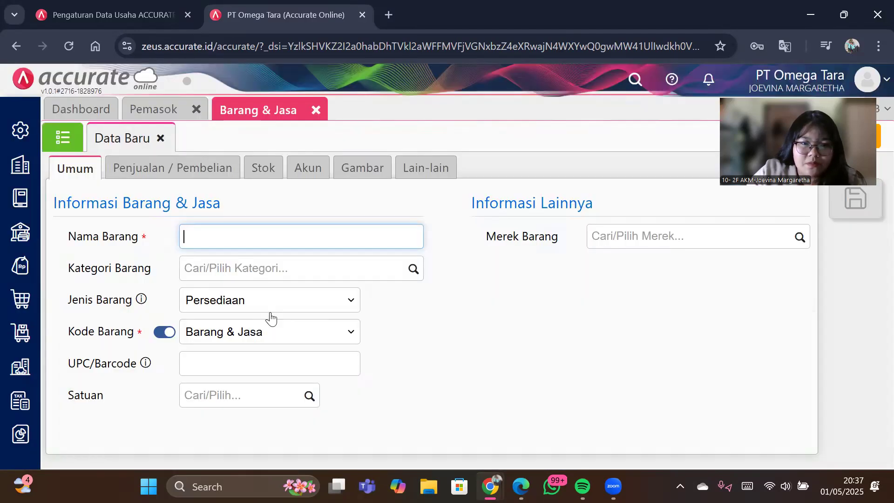
{"action": "left_click", "coordinate": [63, 138]}
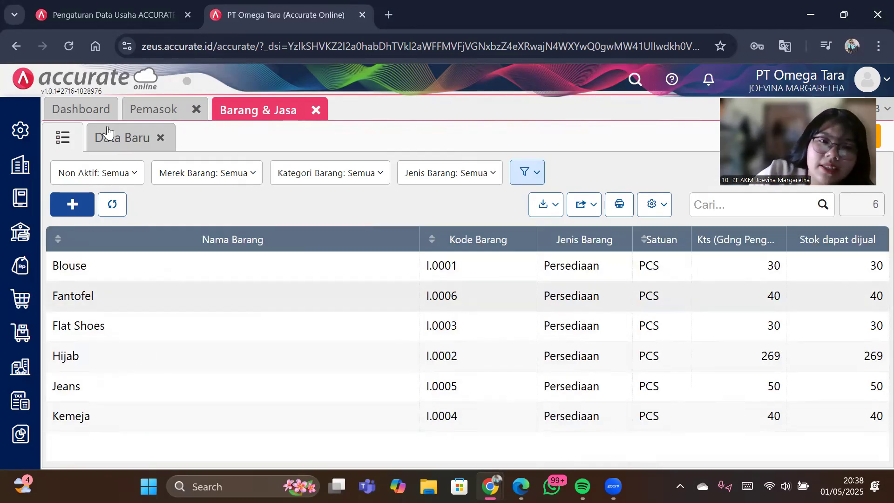
- Close the Pemasok page and return to the blank new-item form in Barang & Jasa
{"action": "left_click", "coordinate": [194, 110]}
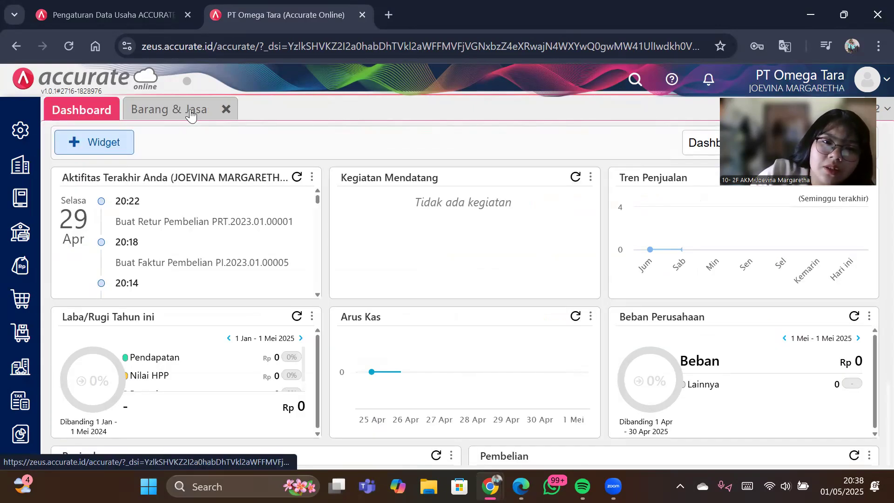
{"action": "left_click", "coordinate": [162, 120]}
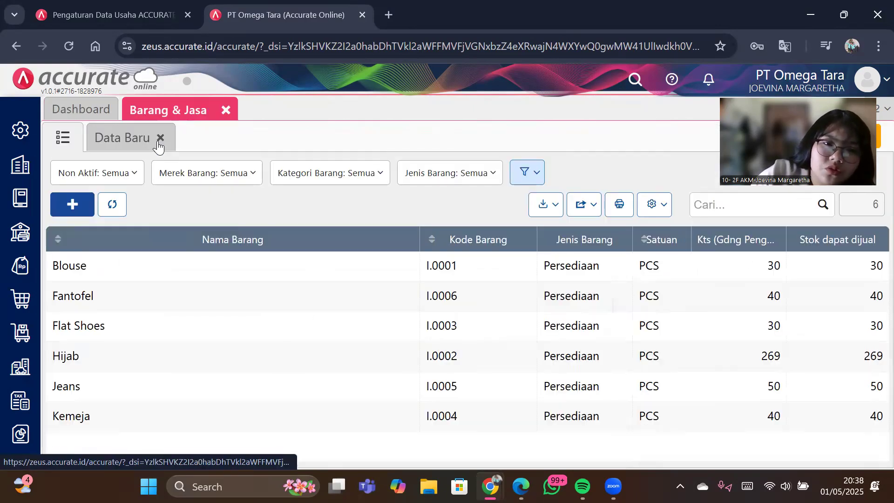
{"action": "left_click", "coordinate": [124, 139]}
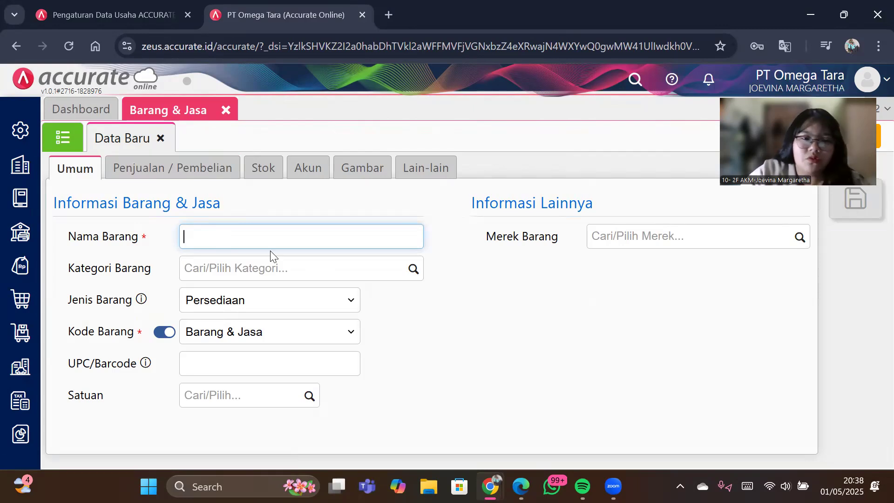
{"action": "left_click", "coordinate": [354, 213]}
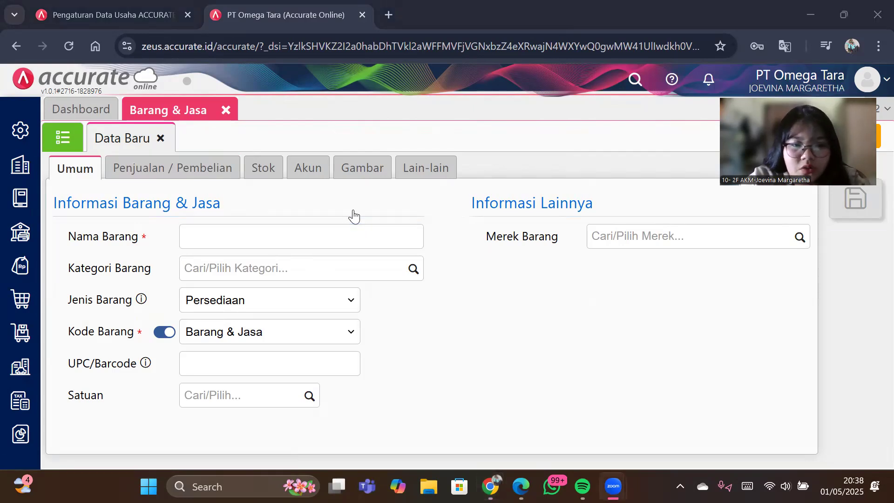
- Consult the item details in the case PDF and name the new item T-Shirt in Accurate Online
{"action": "key", "text": "alt+Tab"}
{"action": "key", "text": "alt+Tab"}
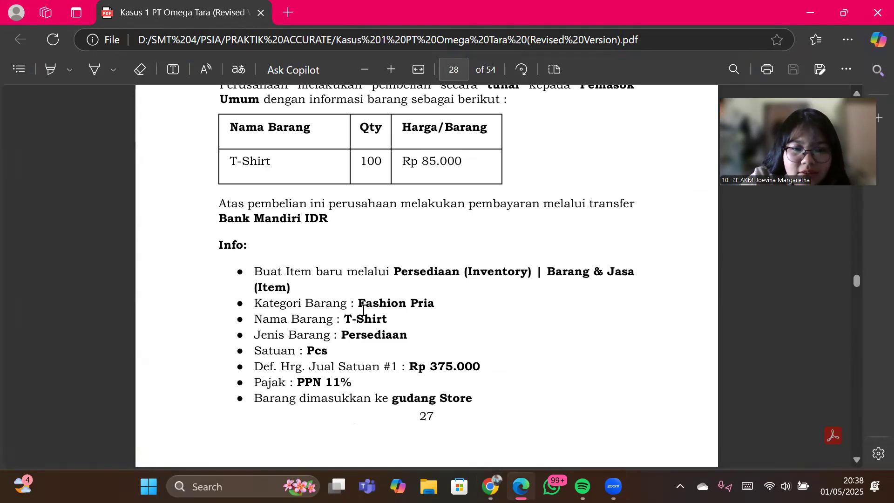
{"action": "key", "text": "alt+Tab"}
{"action": "key", "text": "alt+Tab"}
{"action": "type", "text": "T"}
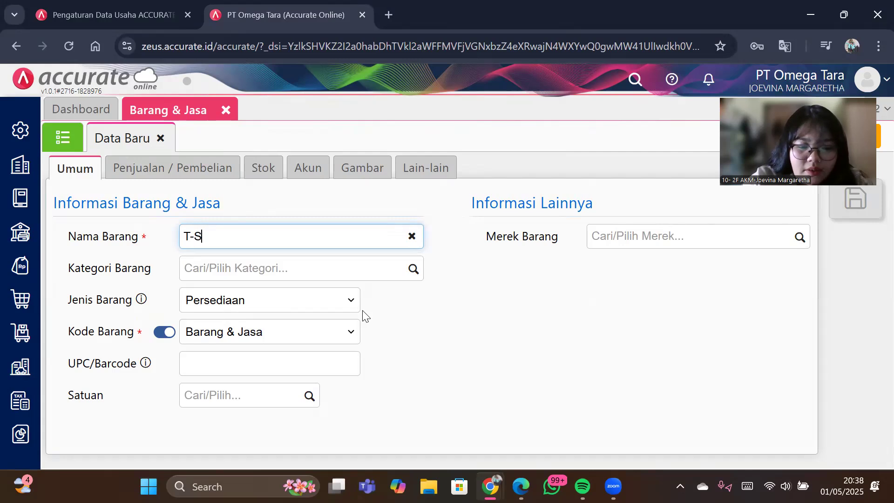
{"action": "type", "text": "-Shirt"}
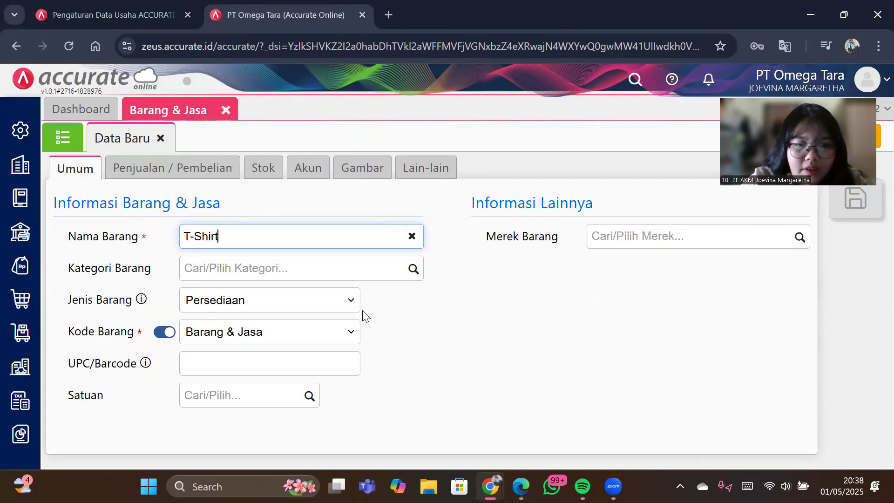
- Set the T-Shirt item's category to Fashion Pria, checking it against the case PDF
{"action": "left_click", "coordinate": [412, 275]}
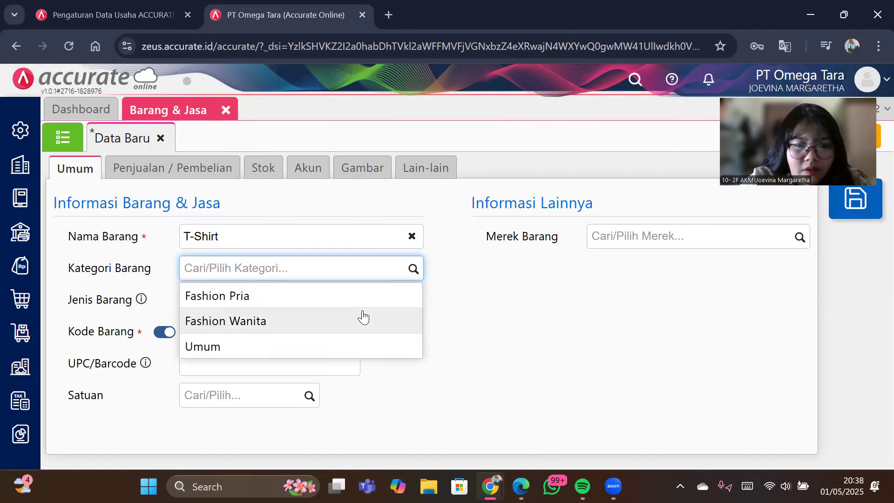
{"action": "key", "text": "alt+Tab"}
{"action": "key", "text": "alt+Tab"}
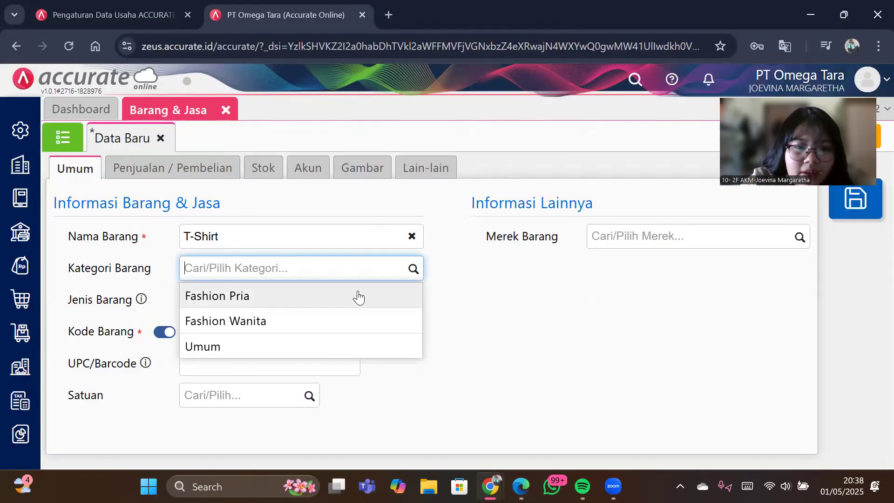
{"action": "left_click", "coordinate": [358, 297]}
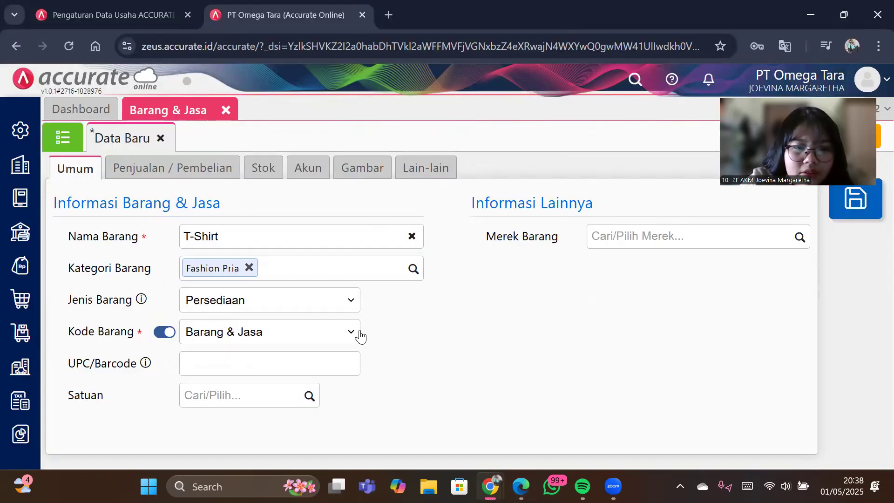
- Check the item type and unit in the case PDF and set the T-Shirt's Satuan to PCS
{"action": "key", "text": "alt+Tab"}
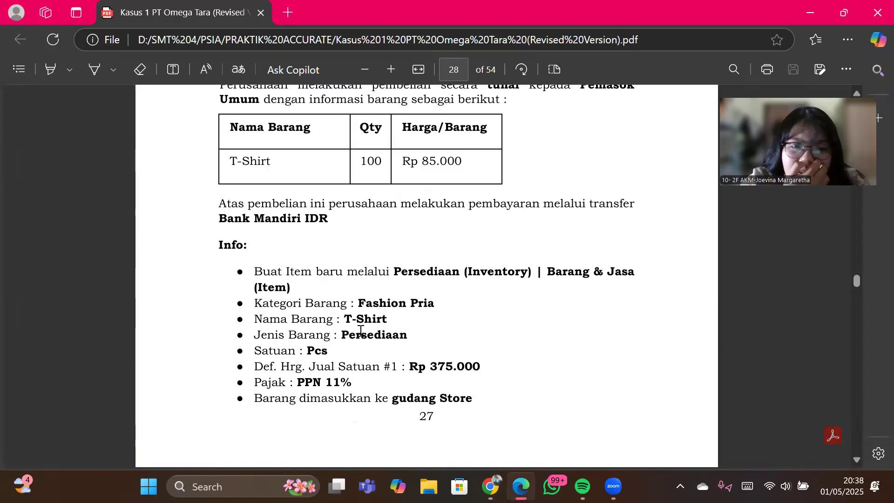
{"action": "key", "text": "alt+Tab"}
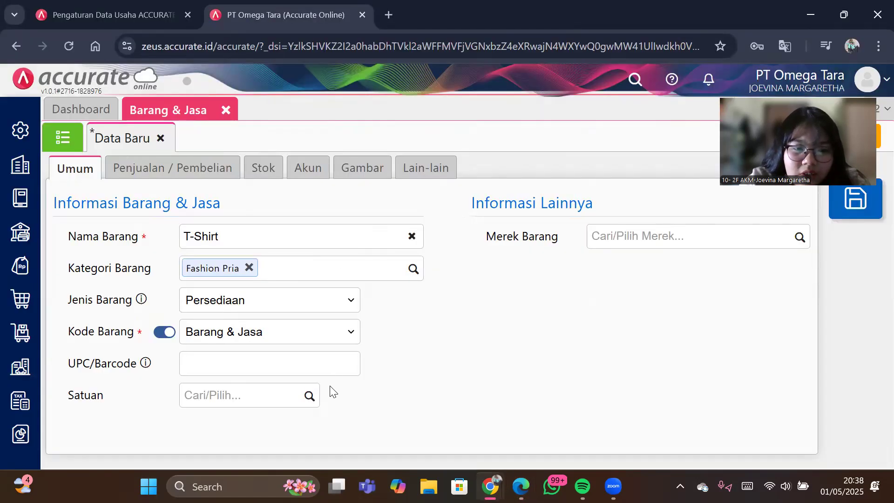
{"action": "left_click", "coordinate": [310, 396]}
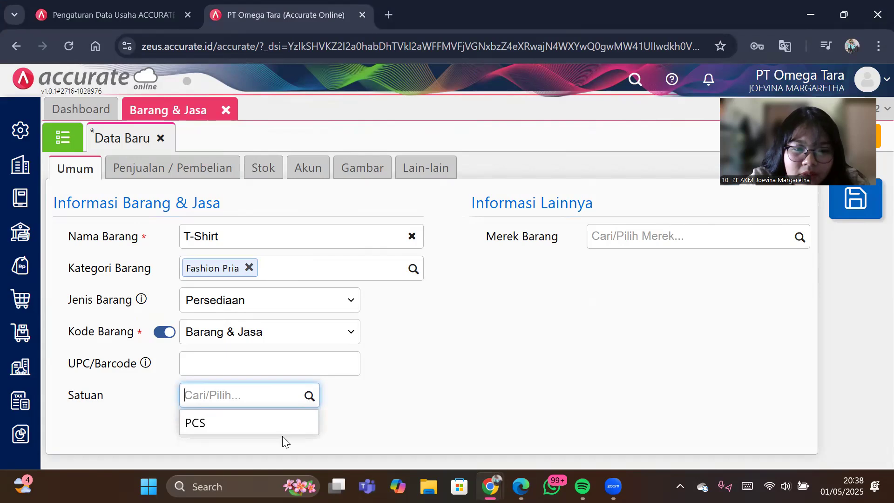
{"action": "left_click", "coordinate": [287, 422]}
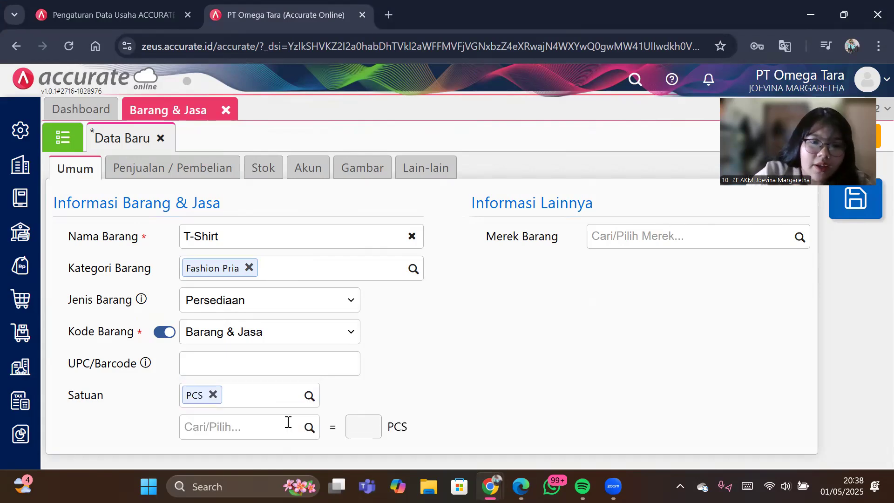
- Review the T-Shirt's default selling price, tax and warehouse details in the case PDF, then return to the item form
{"action": "key", "text": "alt+Tab"}
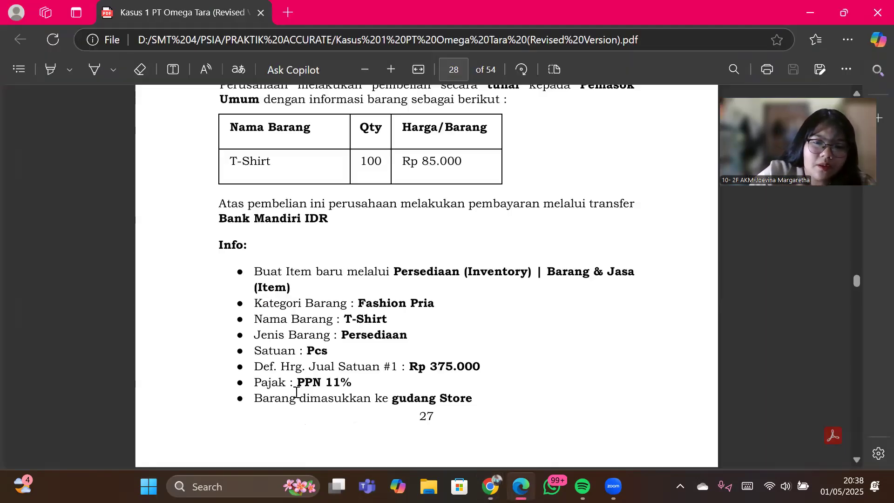
{"action": "scroll", "coordinate": [335, 366], "scroll_direction": "down", "scroll_amount": 1}
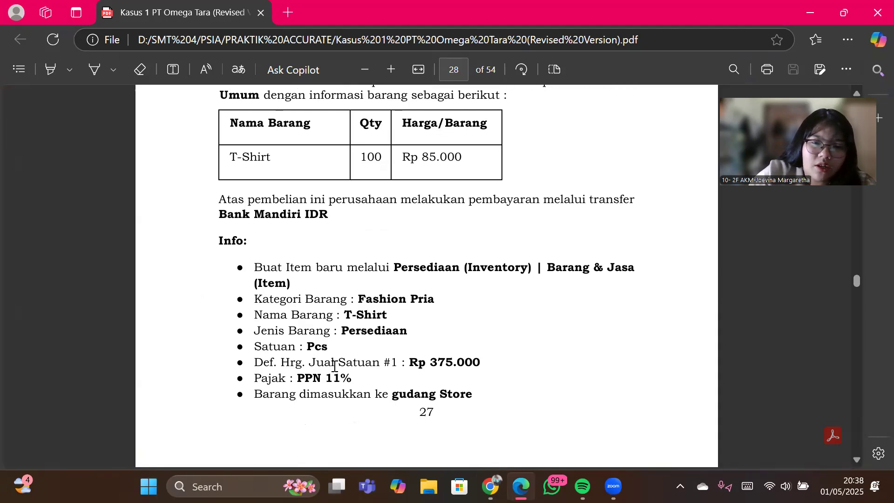
{"action": "scroll", "coordinate": [334, 366], "scroll_direction": "down", "scroll_amount": 3}
{"action": "key", "text": "alt+Tab"}
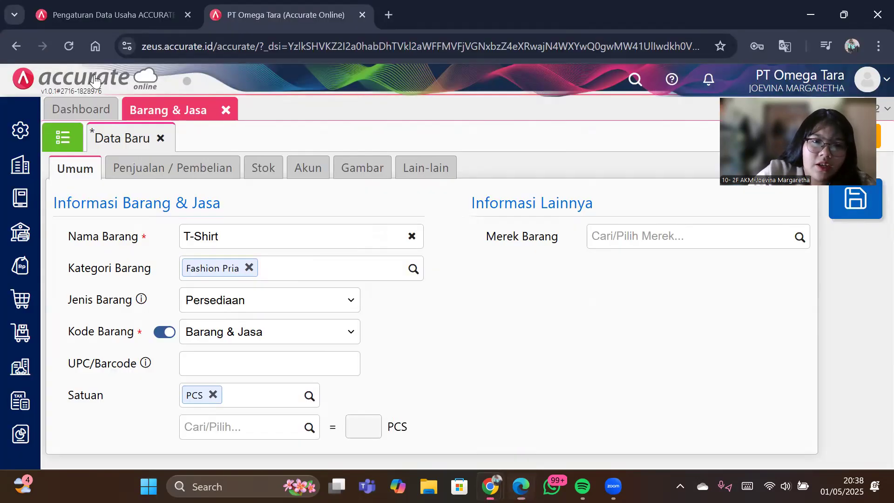
- Set the T-Shirt's default selling price (Def. Hrg. Jual Satuan #1) to 375.000, checking the amount in the case PDF
{"action": "left_click", "coordinate": [181, 181]}
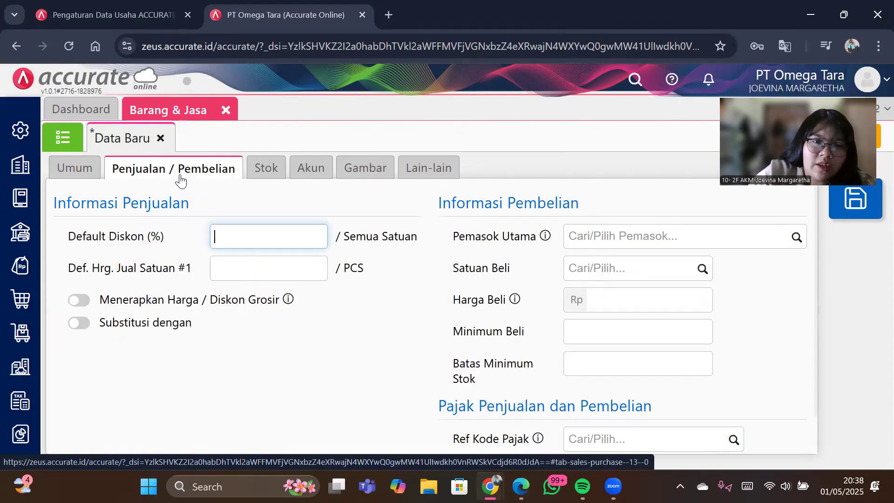
{"action": "left_click", "coordinate": [274, 269]}
{"action": "key", "text": "alt+Tab"}
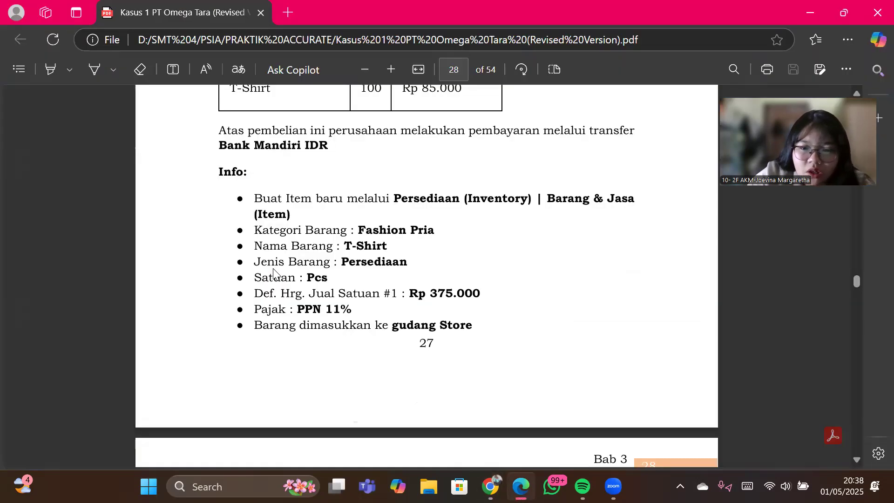
{"action": "key", "text": "alt+Tab"}
{"action": "type", "text": "3"}
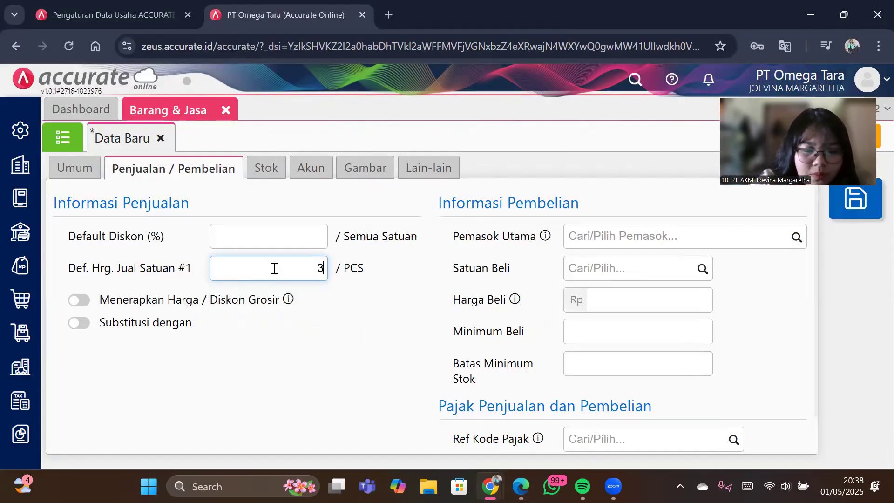
{"action": "type", "text": "75.000"}
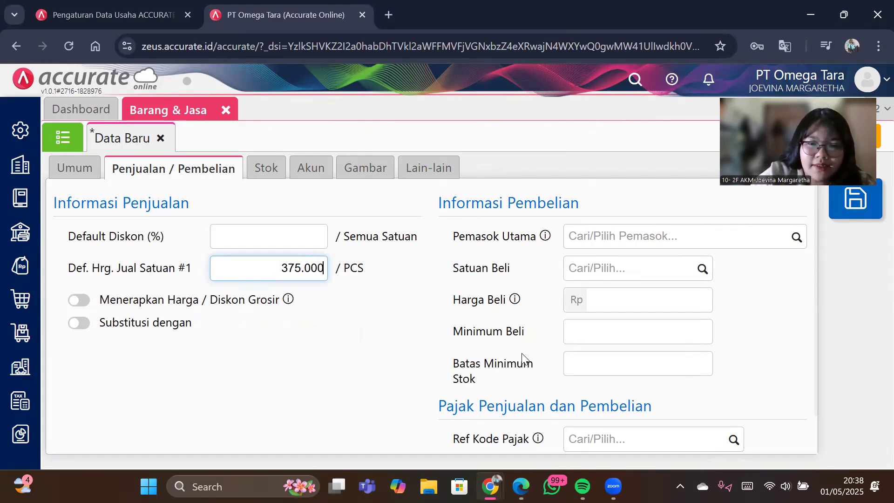
- Check the tax in the case PDF and set the T-Shirt's PPN to Pajak Pertambahan Nilai
{"action": "scroll", "coordinate": [405, 352], "scroll_direction": "down", "scroll_amount": 1}
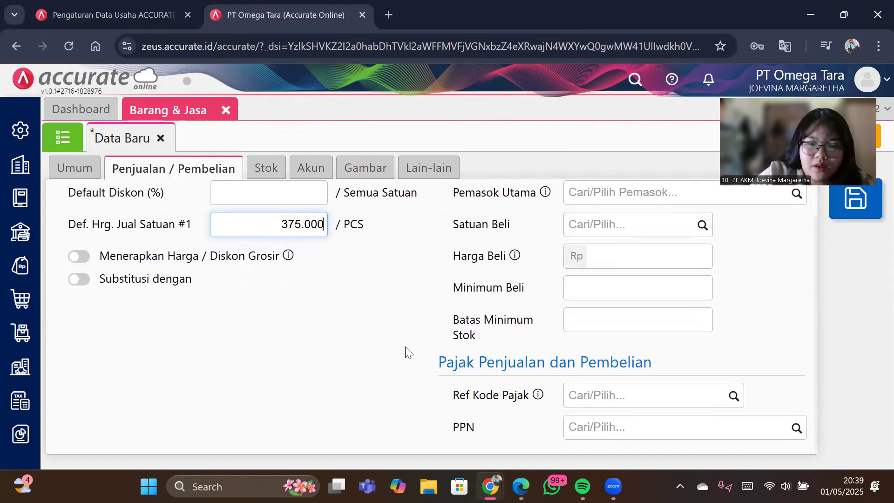
{"action": "key", "text": "alt+Tab"}
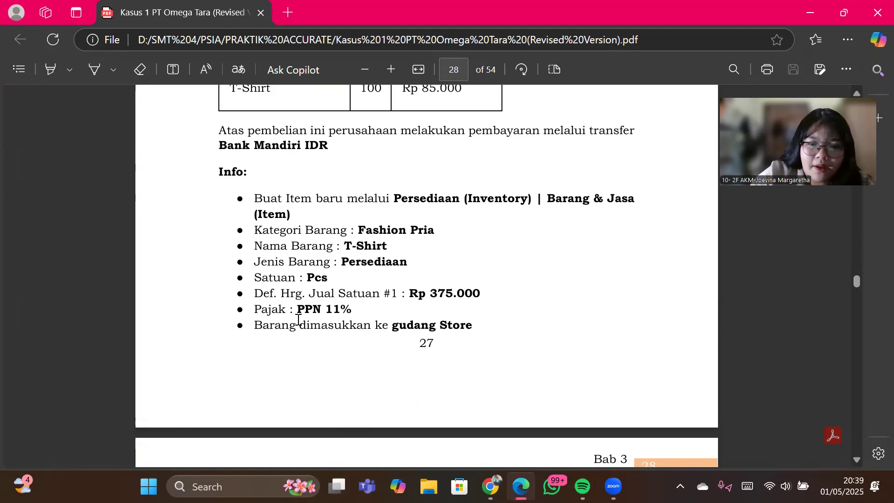
{"action": "key", "text": "alt+Tab"}
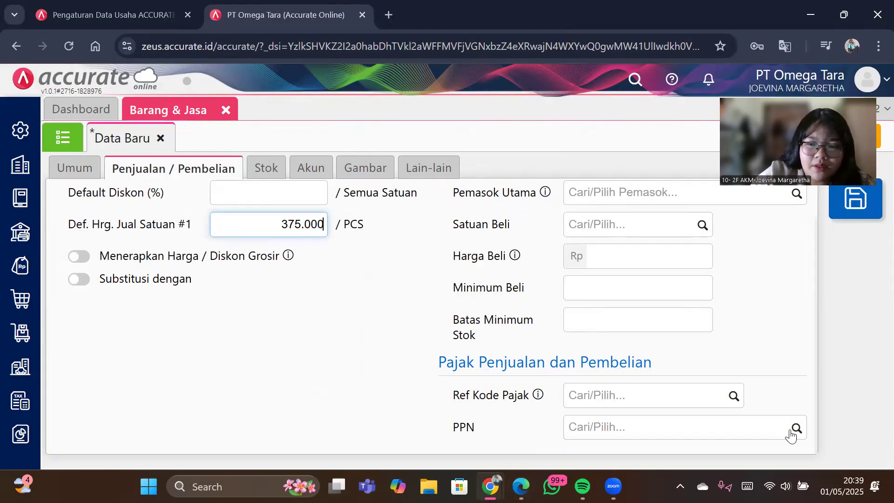
{"action": "left_click", "coordinate": [796, 430]}
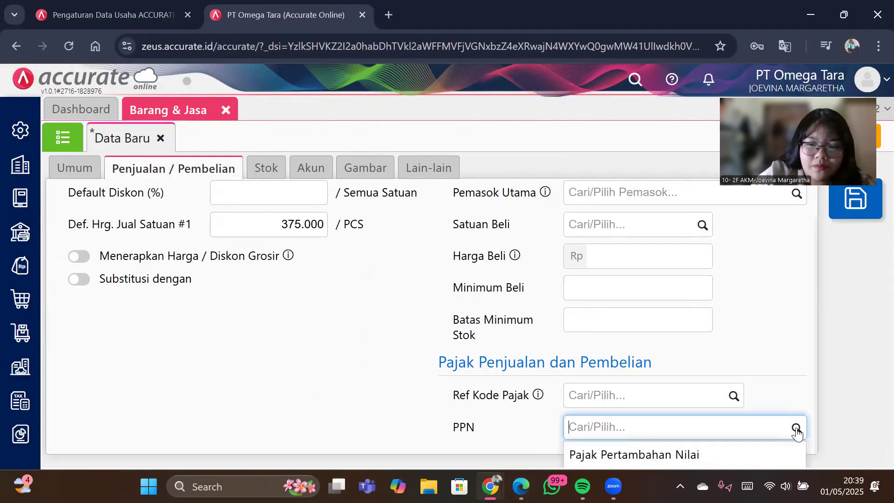
{"action": "left_click", "coordinate": [751, 461]}
{"action": "scroll", "coordinate": [717, 413], "scroll_direction": "down", "scroll_amount": 1}
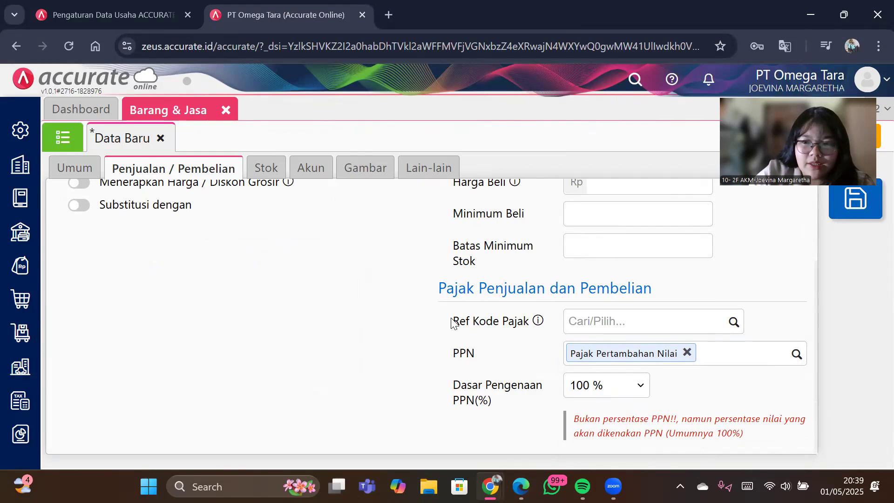
- Review the T-Shirt's sales and purchase settings, then its stock, account, image and miscellaneous details
{"action": "scroll", "coordinate": [451, 321], "scroll_direction": "up", "scroll_amount": 1}
{"action": "scroll", "coordinate": [460, 316], "scroll_direction": "up", "scroll_amount": 1}
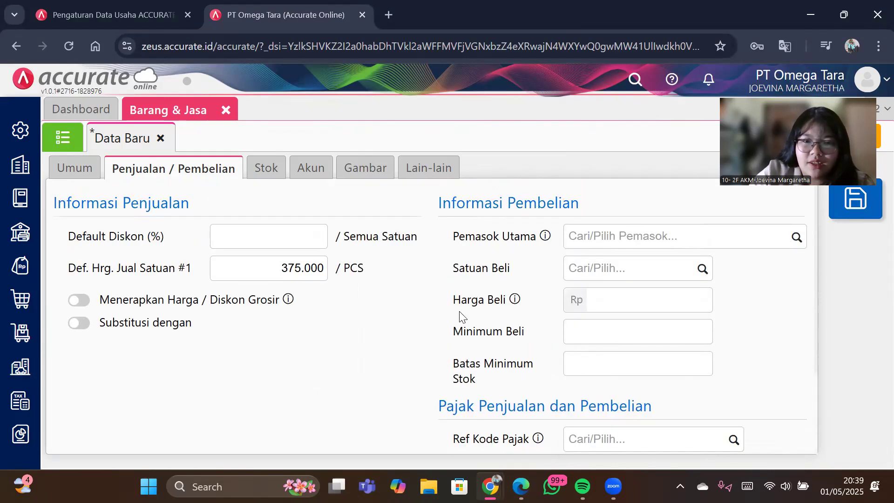
{"action": "scroll", "coordinate": [426, 272], "scroll_direction": "down", "scroll_amount": 2}
{"action": "scroll", "coordinate": [387, 240], "scroll_direction": "up", "scroll_amount": 2}
{"action": "left_click", "coordinate": [272, 175]}
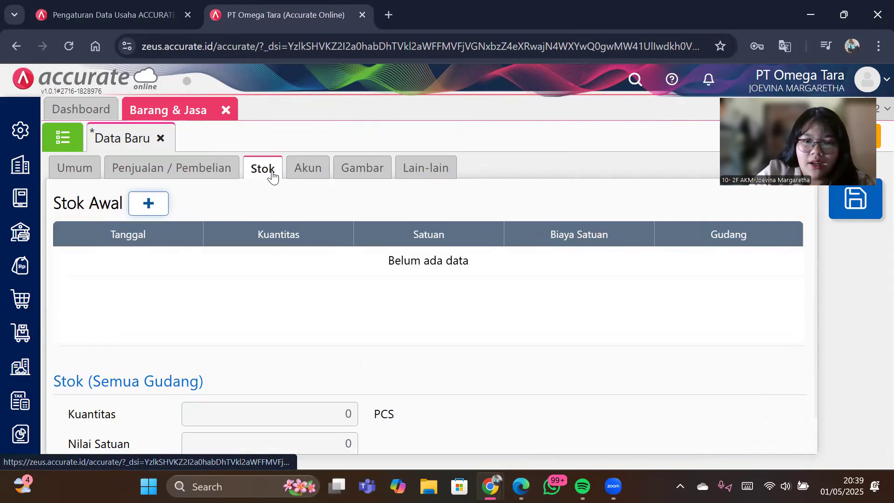
{"action": "left_click", "coordinate": [321, 172]}
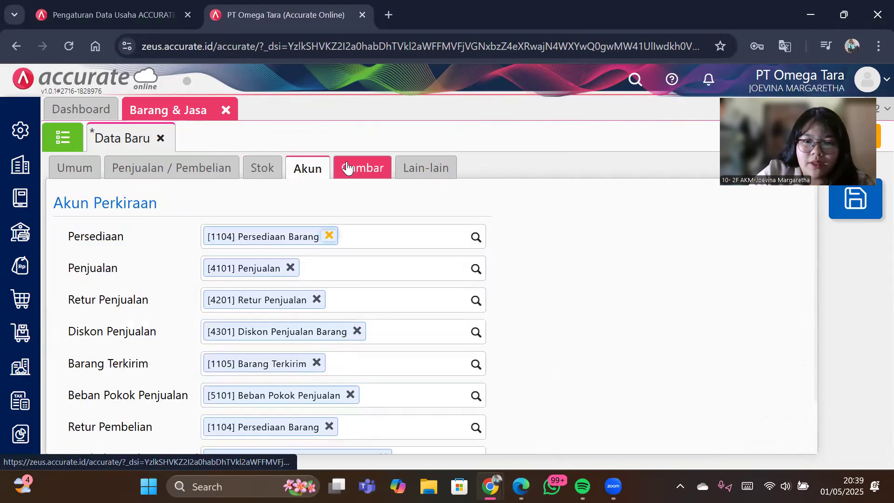
{"action": "left_click", "coordinate": [380, 174]}
{"action": "left_click", "coordinate": [429, 180]}
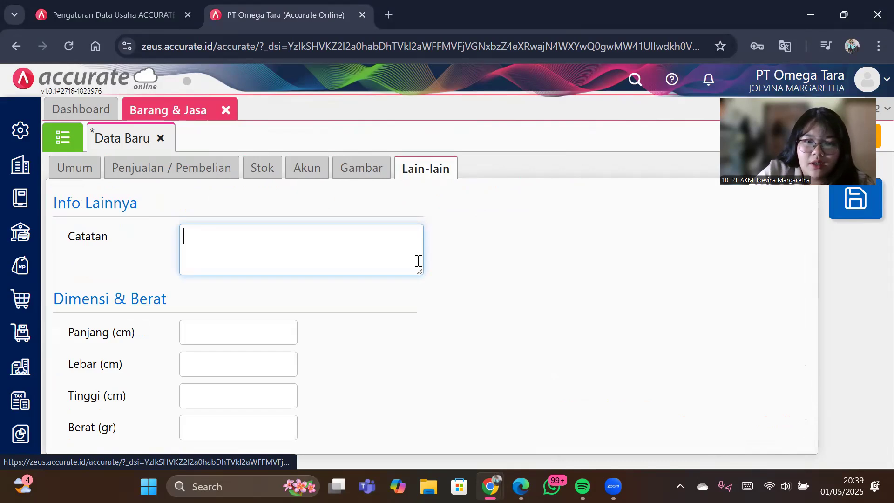
- Save the T-Shirt item from its general details and close Barang & Jasa
{"action": "left_click", "coordinate": [89, 170]}
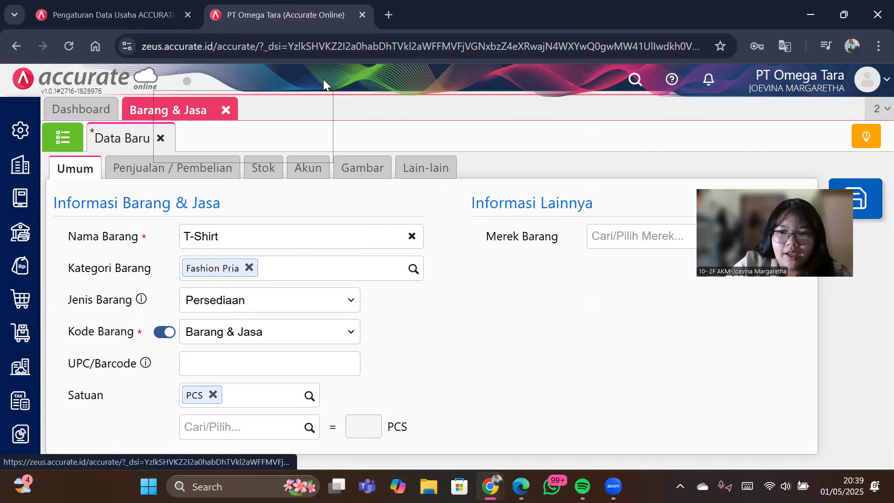
{"action": "left_click", "coordinate": [879, 113]}
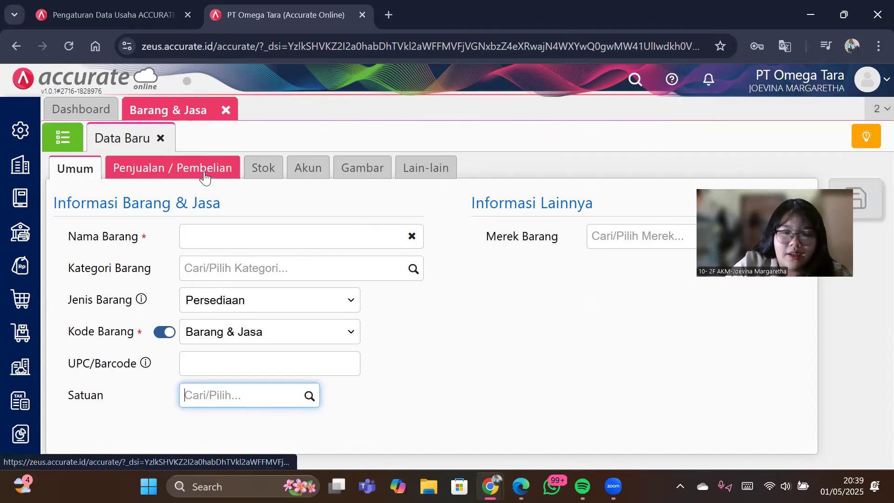
{"action": "left_click", "coordinate": [225, 109]}
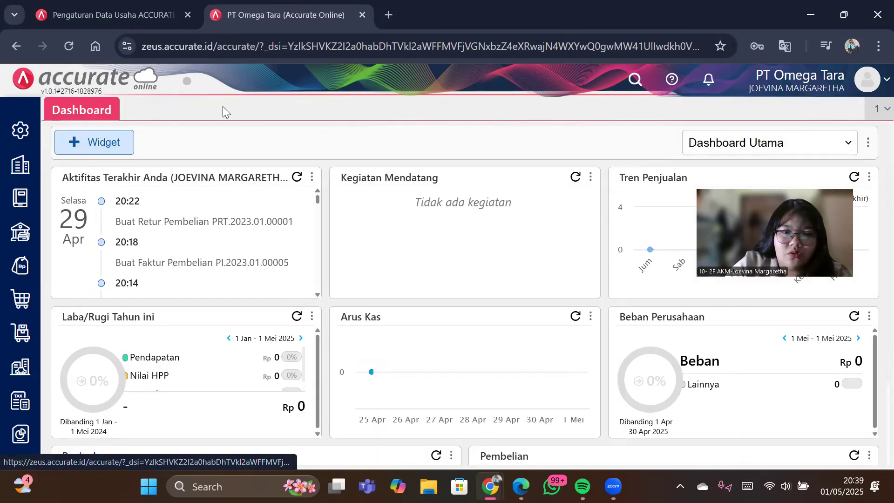
- Read the case PDF for the T-Shirt purchase's invoice number, payment method and the transaction forms required
{"action": "key", "text": "alt+Tab"}
{"action": "scroll", "coordinate": [301, 207], "scroll_direction": "up", "scroll_amount": 3}
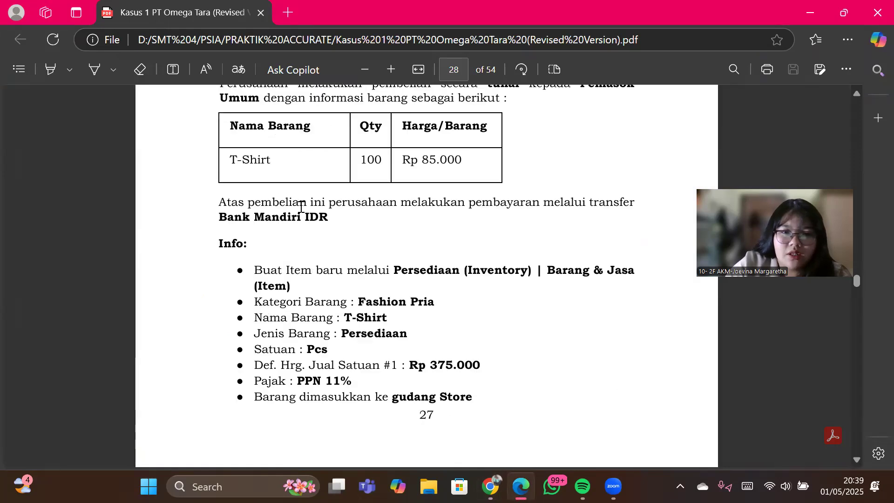
{"action": "scroll", "coordinate": [301, 207], "scroll_direction": "down", "scroll_amount": 6}
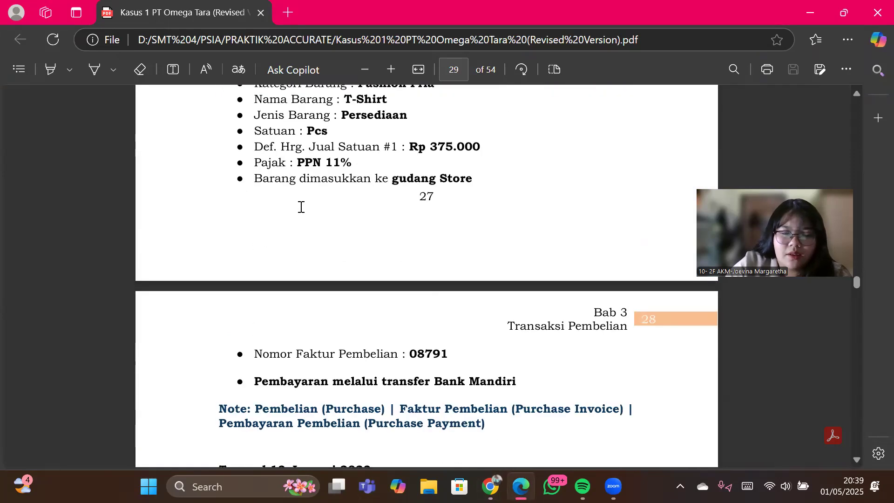
{"action": "scroll", "coordinate": [301, 208], "scroll_direction": "down", "scroll_amount": 2}
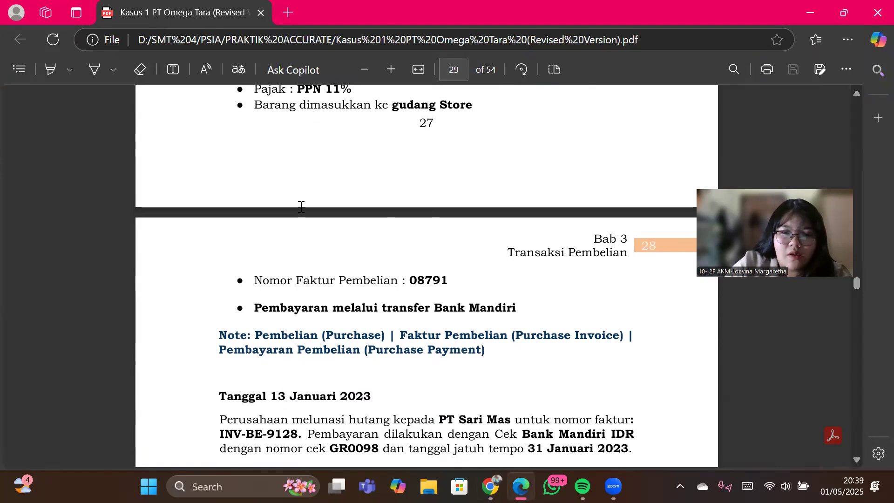
{"action": "left_click_drag", "start_coordinate": [260, 339], "coordinate": [501, 334]}
{"action": "left_click", "coordinate": [530, 375]}
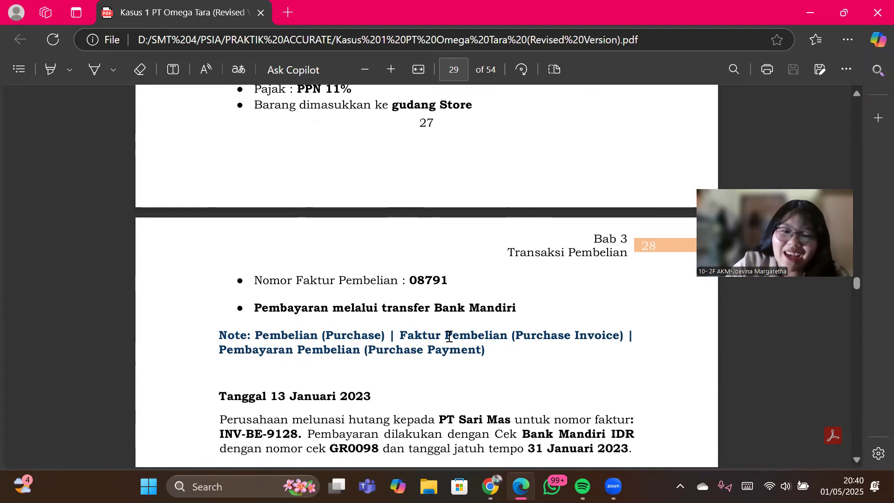
- Return to Accurate Online and open a new Faktur Pembelian with Pemasok Umum as the supplier
{"action": "key", "text": "alt+Tab"}
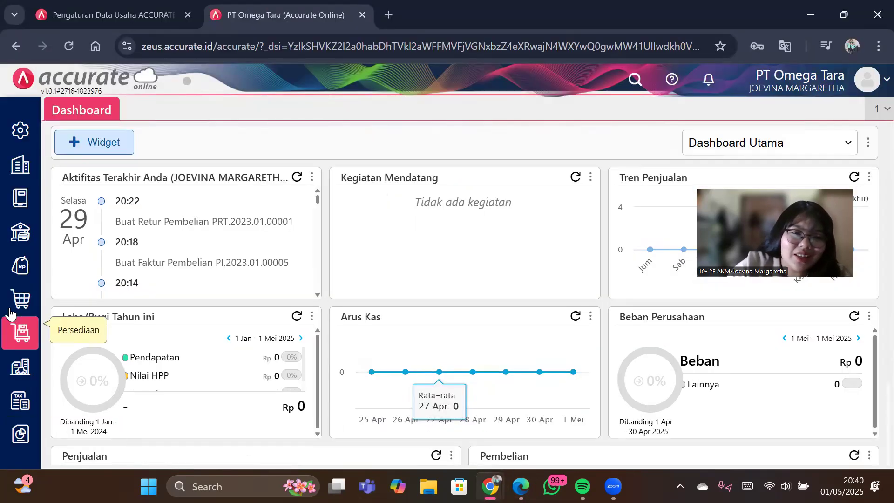
{"action": "left_click", "coordinate": [20, 299]}
{"action": "left_click", "coordinate": [395, 228]}
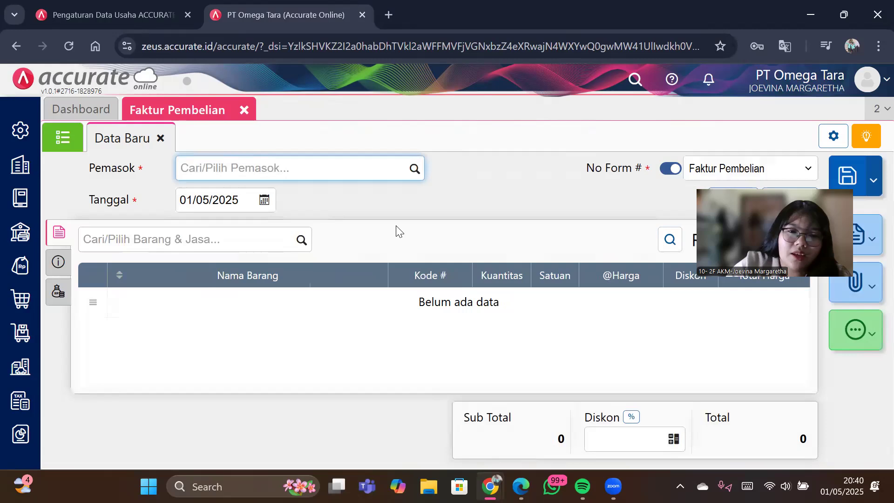
{"action": "left_click", "coordinate": [414, 169]}
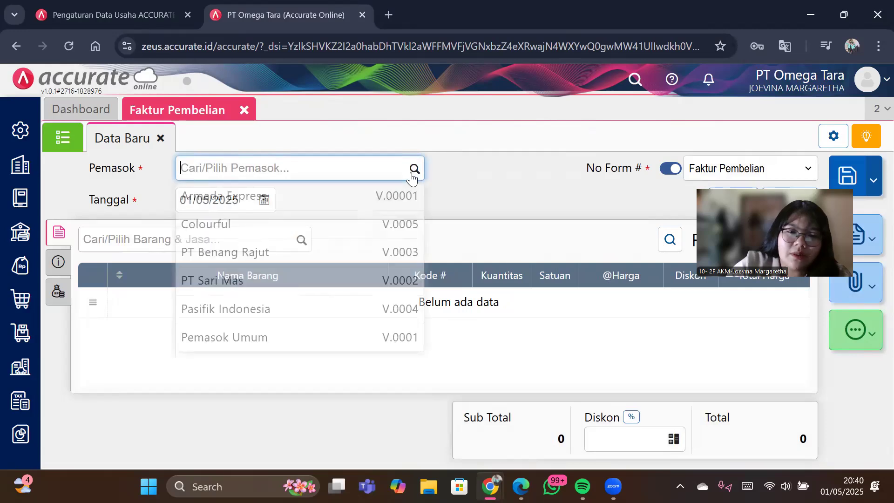
{"action": "left_click", "coordinate": [354, 335]}
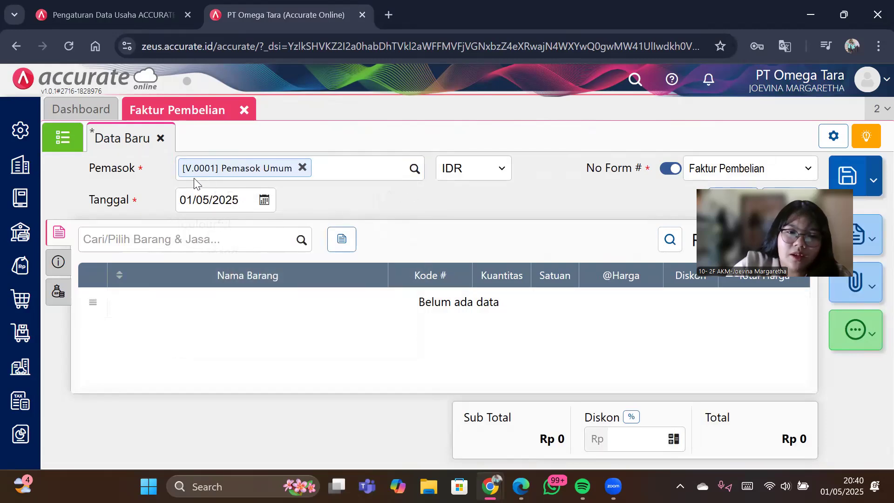
- Set the purchase invoice date to 13/01/2023
{"action": "left_click", "coordinate": [198, 194]}
{"action": "type", "text": "13/"}
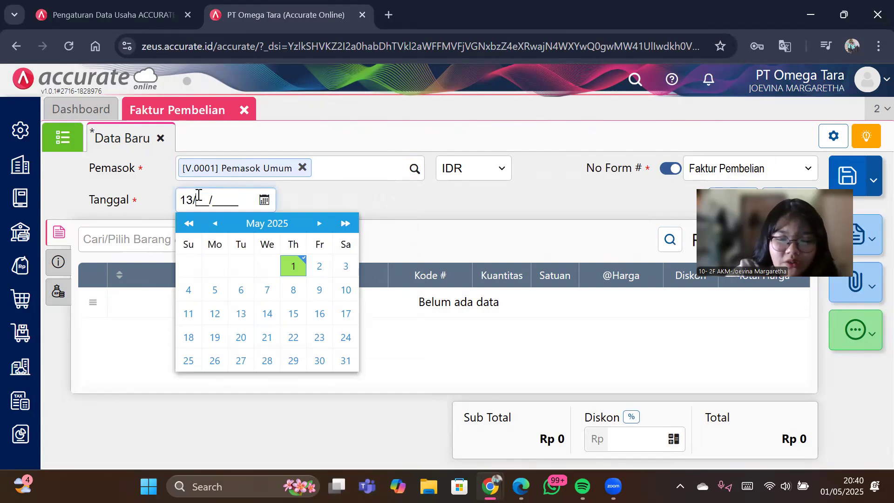
{"action": "type", "text": "01/2023"}
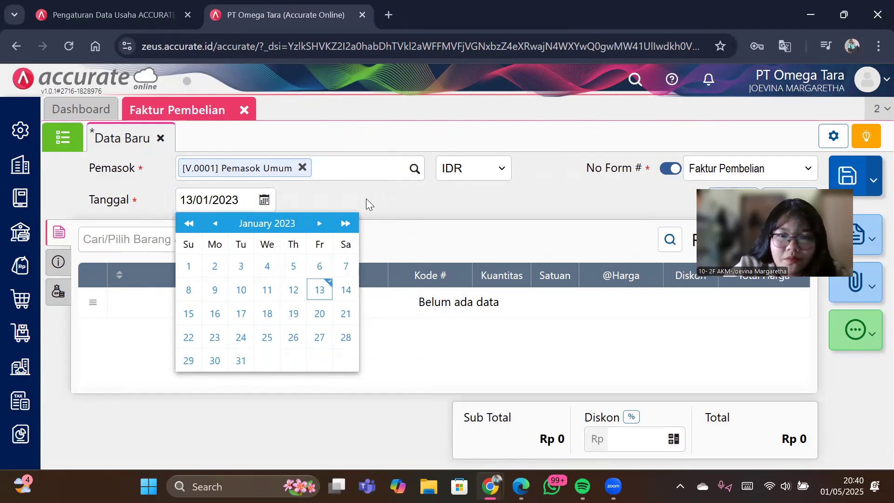
{"action": "left_click", "coordinate": [366, 198]}
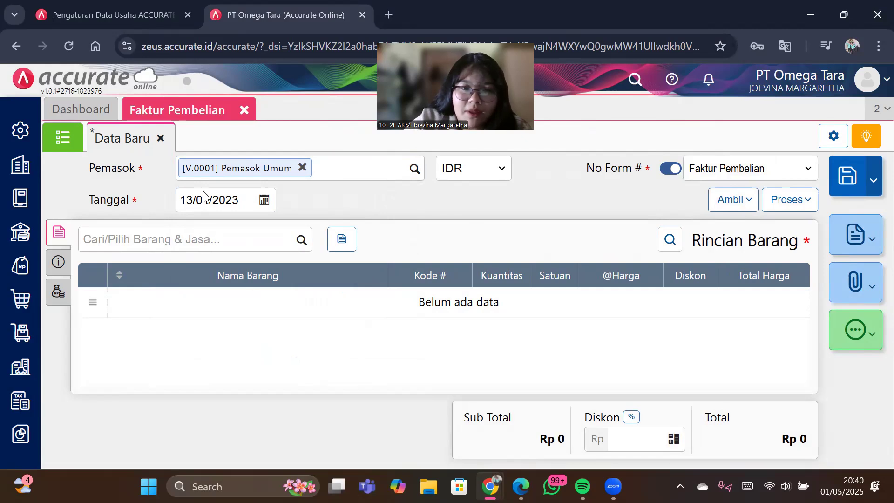
- Add the T-Shirt item to the purchase invoice
{"action": "left_click", "coordinate": [300, 242]}
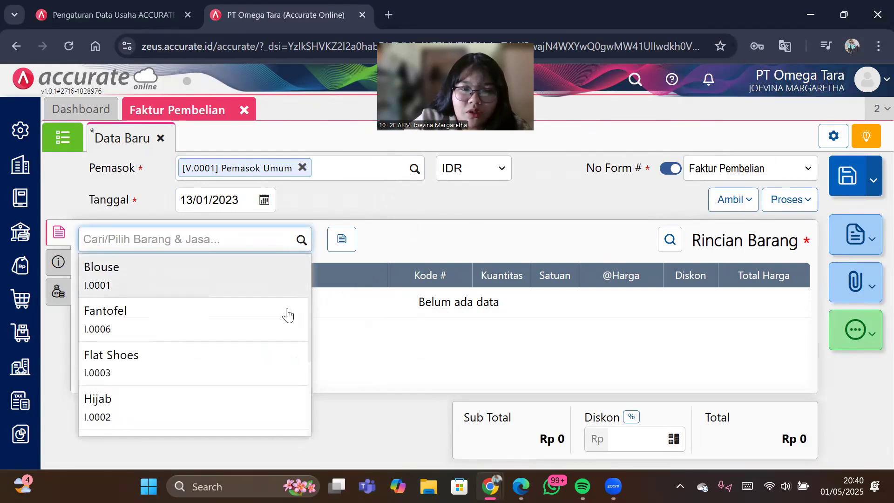
{"action": "scroll", "coordinate": [273, 329], "scroll_direction": "down", "scroll_amount": 3}
{"action": "left_click", "coordinate": [226, 398]}
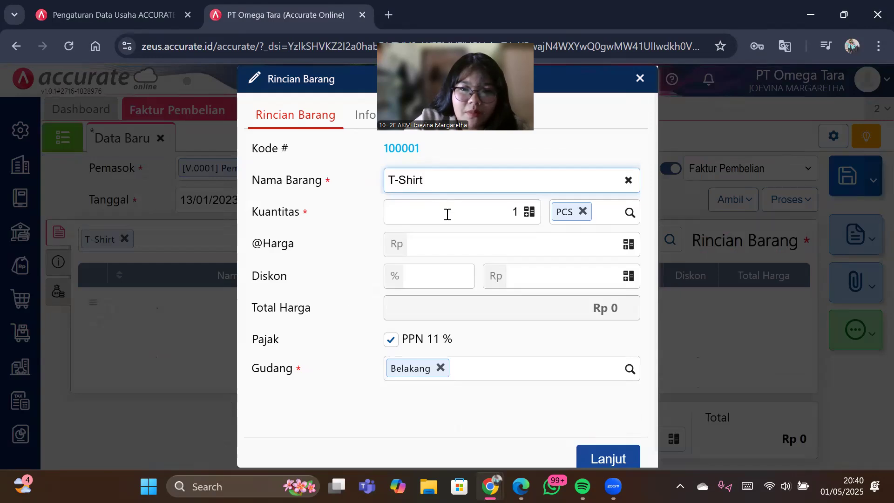
- Look up the purchased quantity in the case PDF and set the T-Shirt line's Kuantitas to 100
{"action": "key", "text": "alt+Tab"}
{"action": "scroll", "coordinate": [448, 222], "scroll_direction": "down", "scroll_amount": 10}
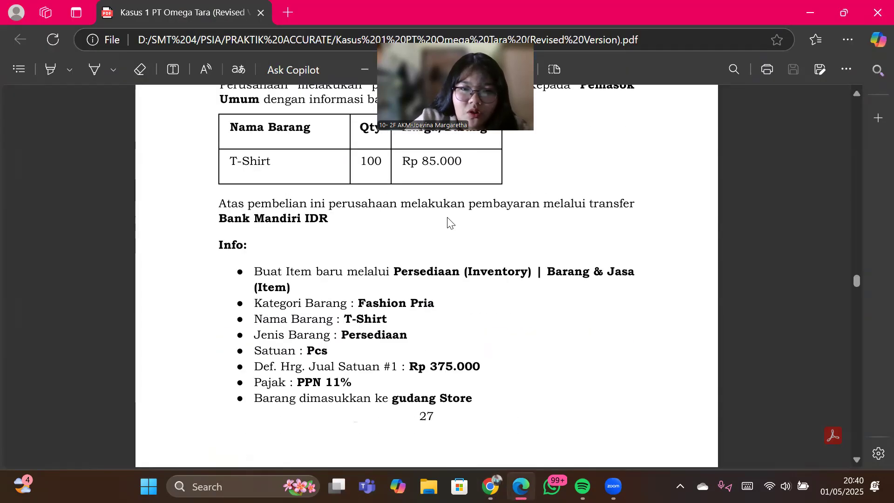
{"action": "scroll", "coordinate": [448, 223], "scroll_direction": "up", "scroll_amount": 1}
{"action": "scroll", "coordinate": [448, 222], "scroll_direction": "up", "scroll_amount": 1}
{"action": "key", "text": "alt+Tab"}
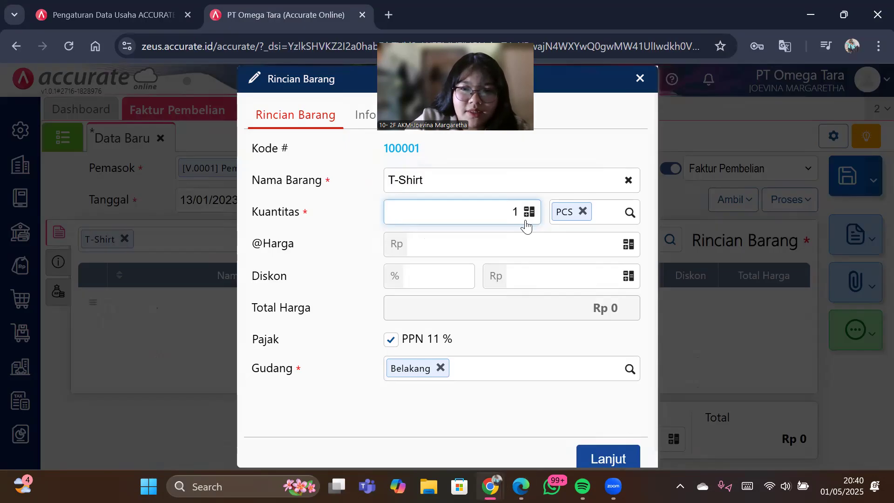
{"action": "type", "text": "00"}
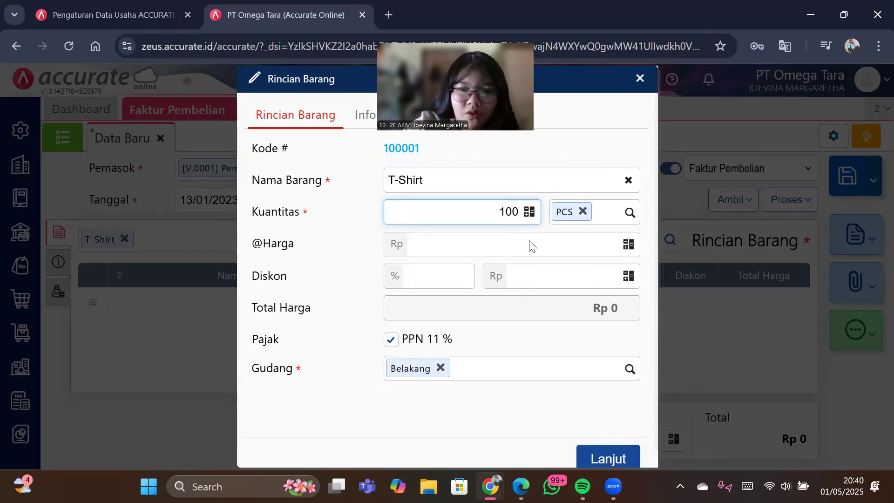
- Set the T-Shirt line's unit price to Rp 85.000 and go back to the case PDF to check the purchase details
{"action": "left_click", "coordinate": [530, 241]}
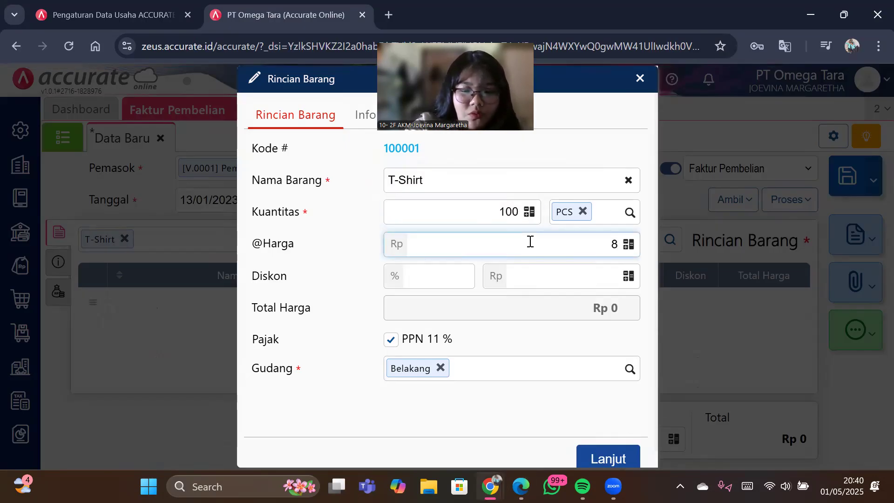
{"action": "type", "text": "86"}
{"action": "key", "text": "BackSpace"}
{"action": "type", "text": "5000"}
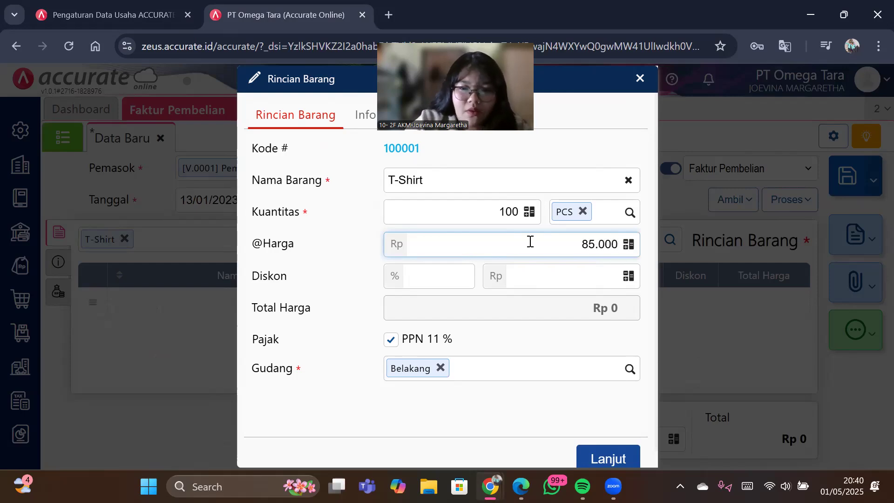
{"action": "key", "text": "alt+Tab"}
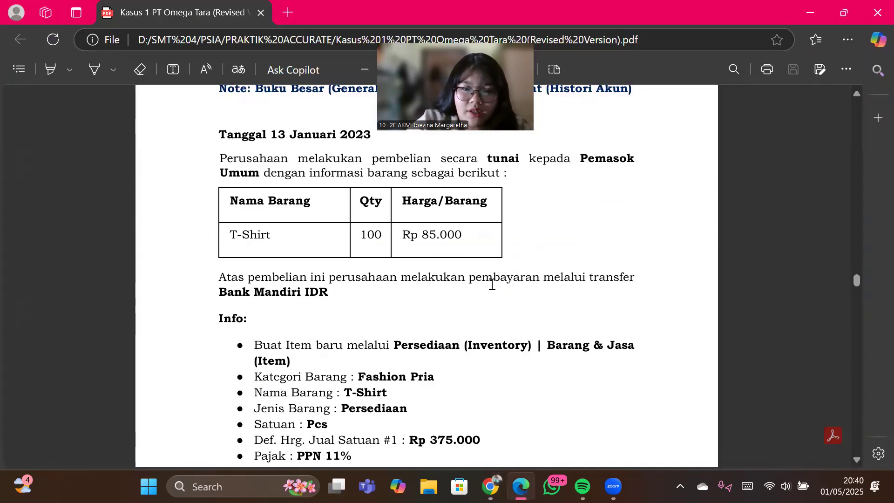
- Look up the receiving warehouse in the case PDF and set the T-Shirt line's Gudang to Store
{"action": "scroll", "coordinate": [492, 284], "scroll_direction": "down", "scroll_amount": 3}
{"action": "scroll", "coordinate": [387, 325], "scroll_direction": "down", "scroll_amount": 1}
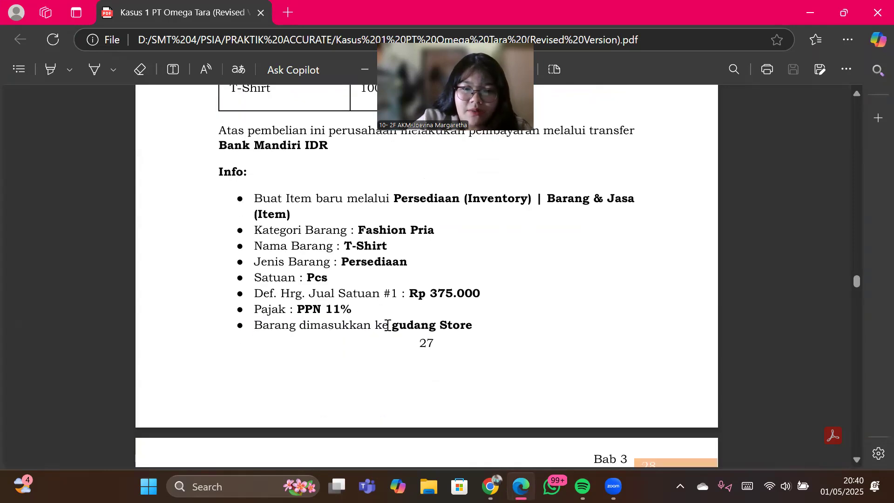
{"action": "left_click_drag", "start_coordinate": [403, 324], "coordinate": [465, 333]}
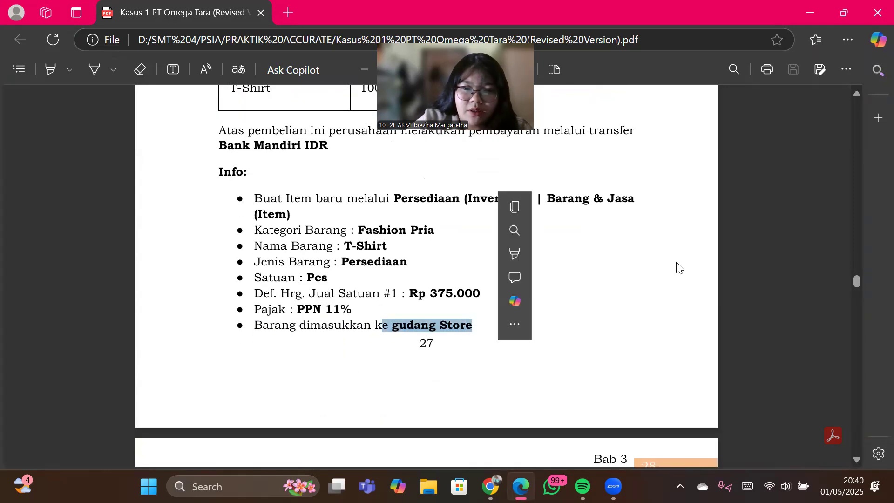
{"action": "scroll", "coordinate": [680, 269], "scroll_direction": "up", "scroll_amount": 3}
{"action": "scroll", "coordinate": [679, 269], "scroll_direction": "up", "scroll_amount": 4}
{"action": "key", "text": "alt+Tab"}
{"action": "type", "text": "85000"}
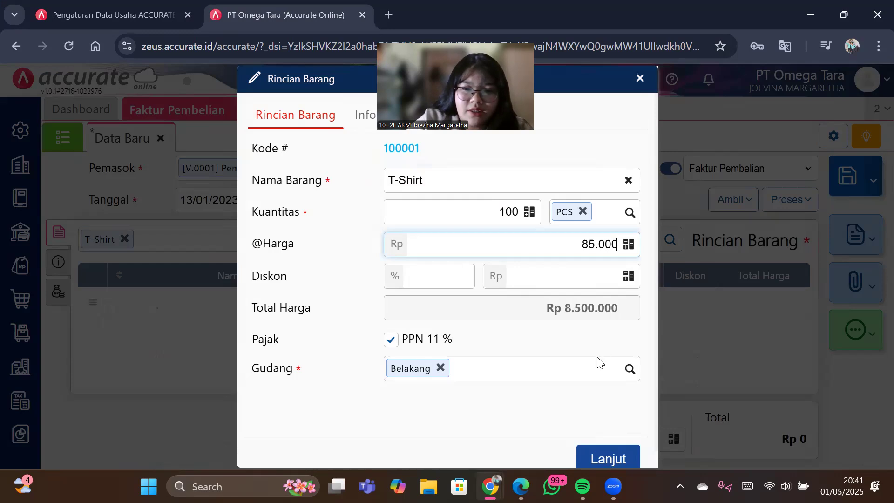
{"action": "left_click", "coordinate": [440, 368]}
{"action": "left_click", "coordinate": [630, 369]}
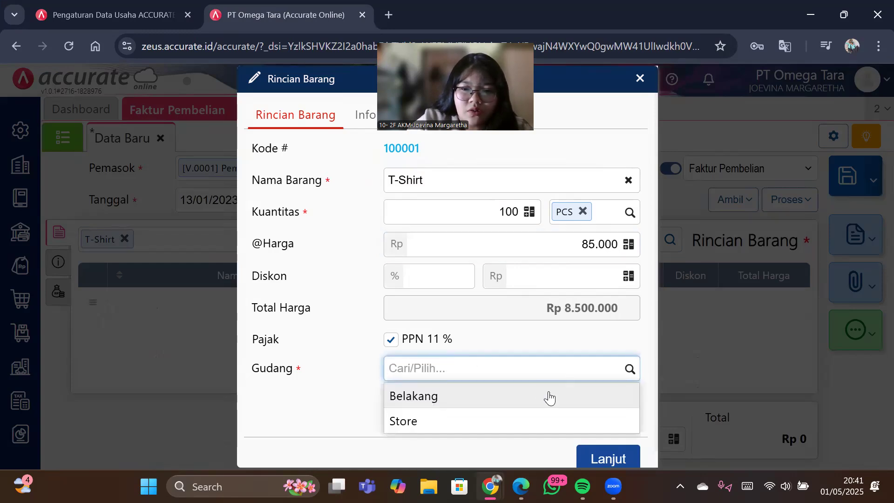
{"action": "left_click", "coordinate": [519, 421]}
{"action": "scroll", "coordinate": [535, 385], "scroll_direction": "down", "scroll_amount": 1}
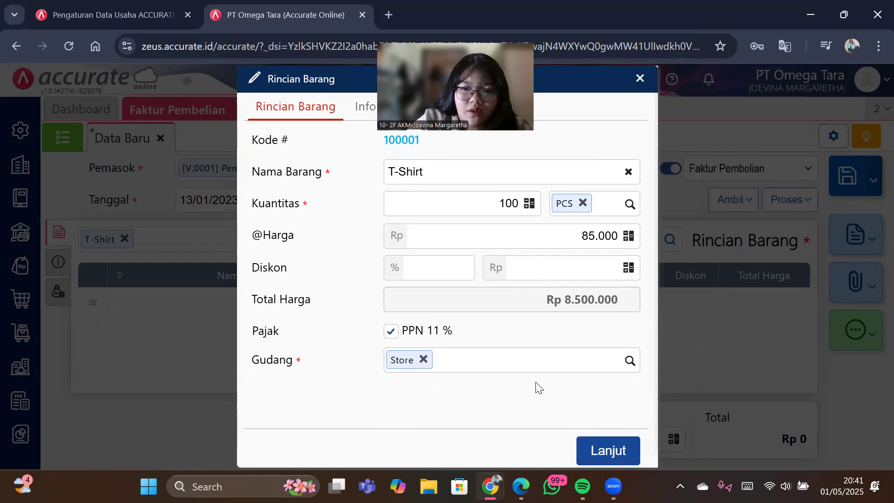
- Check the T-Shirt line against the purchase table in the case PDF and add the line to the invoice
{"action": "key", "text": "alt+Tab"}
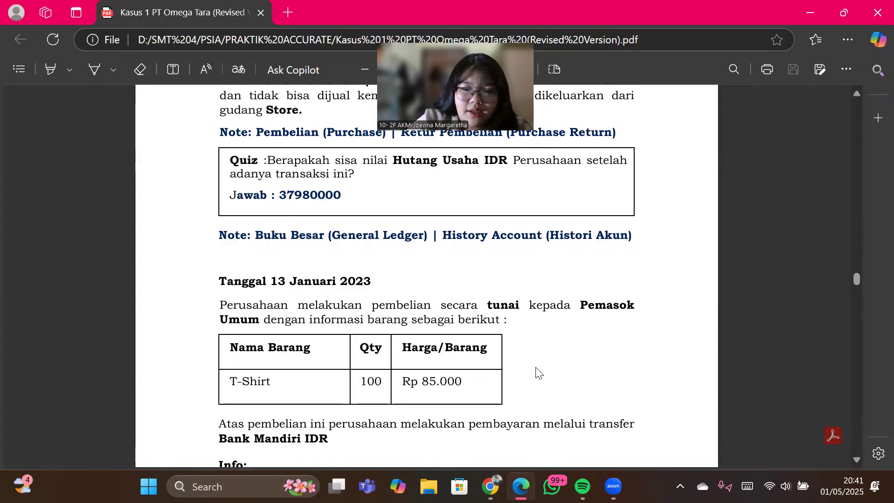
{"action": "scroll", "coordinate": [538, 372], "scroll_direction": "down", "scroll_amount": 2}
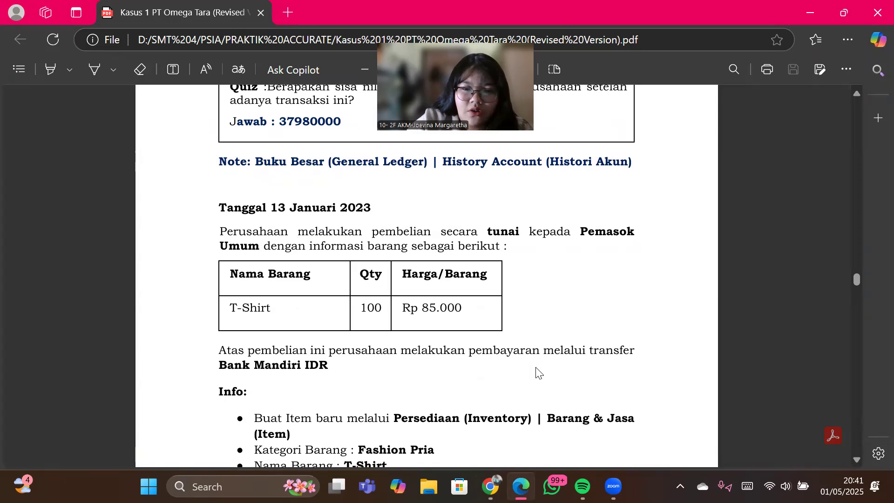
{"action": "key", "text": "alt+Tab"}
{"action": "left_click", "coordinate": [606, 444]}
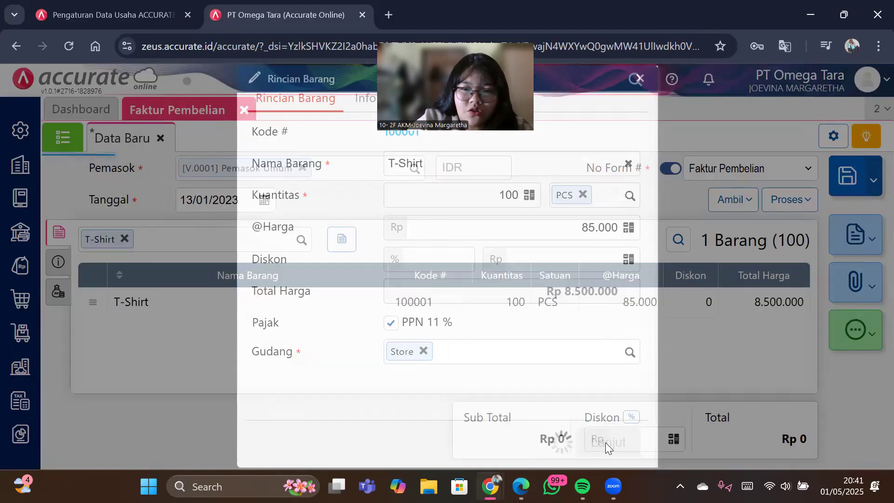
- Copy the purchase invoice number from the case PDF and enter 08791 as the invoice's No Faktur
{"action": "key", "text": "alt+Tab"}
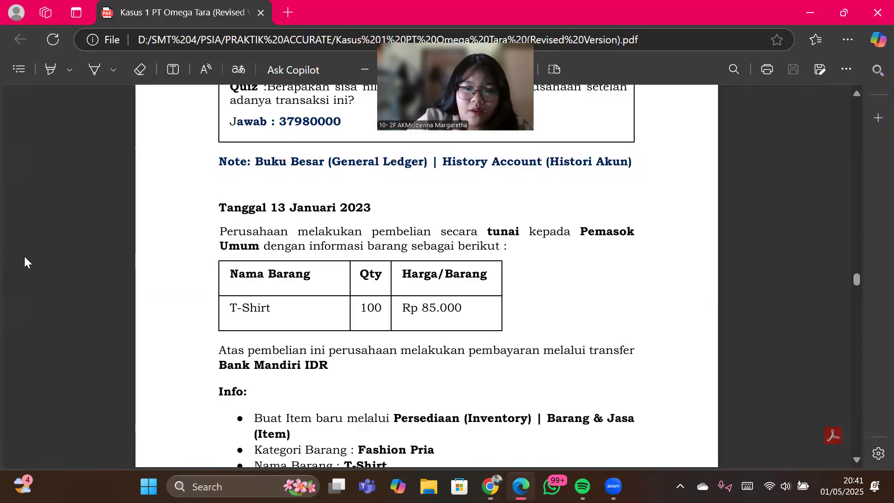
{"action": "scroll", "coordinate": [325, 342], "scroll_direction": "down", "scroll_amount": 1}
{"action": "scroll", "coordinate": [324, 342], "scroll_direction": "down", "scroll_amount": 6}
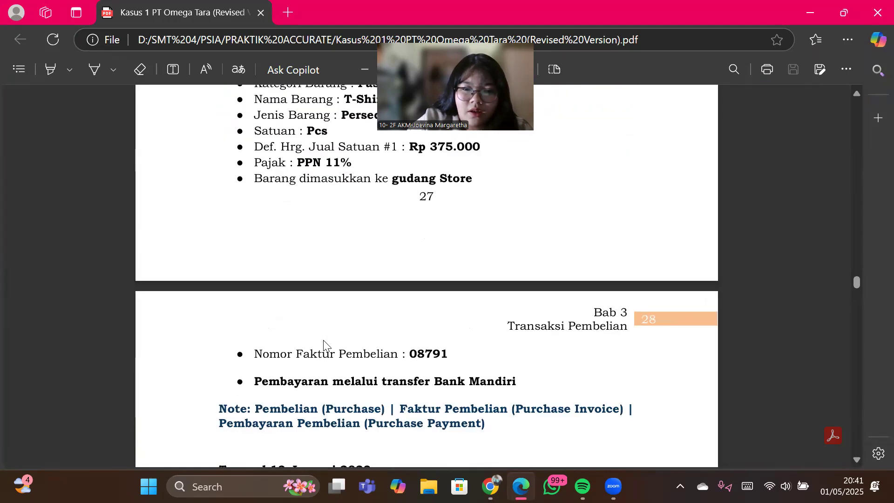
{"action": "double_click", "coordinate": [437, 356]}
{"action": "key", "text": "ctrl+c"}
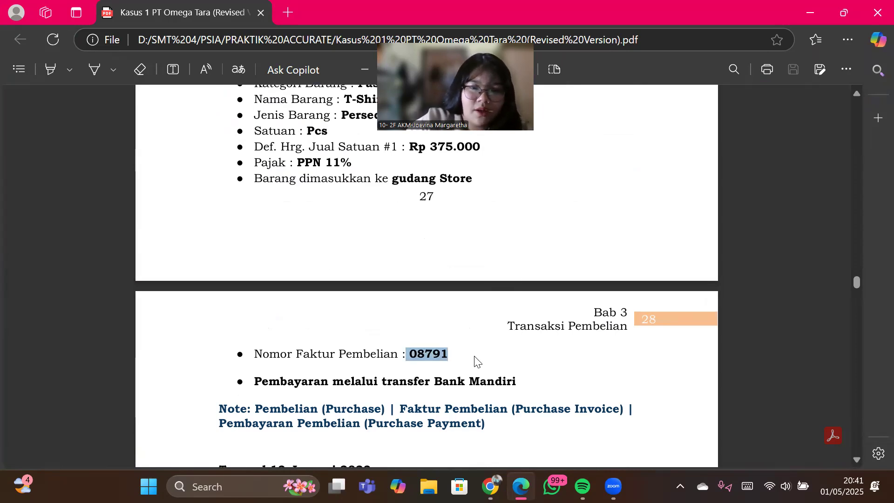
{"action": "key", "text": "alt+Tab"}
{"action": "left_click", "coordinate": [66, 269]}
{"action": "left_click", "coordinate": [226, 285]}
{"action": "key", "text": "ctrl+v"}
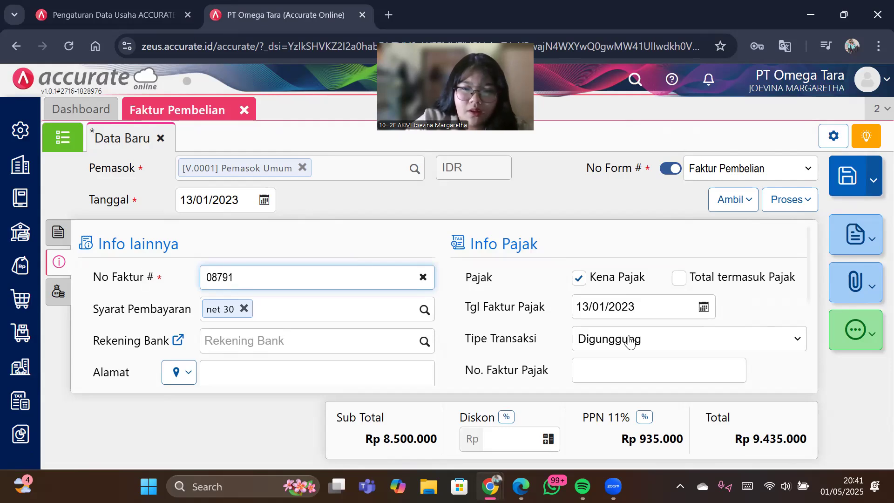
- Review the invoice's additional info fields and check the 13 January 2023 purchase terms and supplier in the case PDF
{"action": "scroll", "coordinate": [589, 328], "scroll_direction": "down", "scroll_amount": 1}
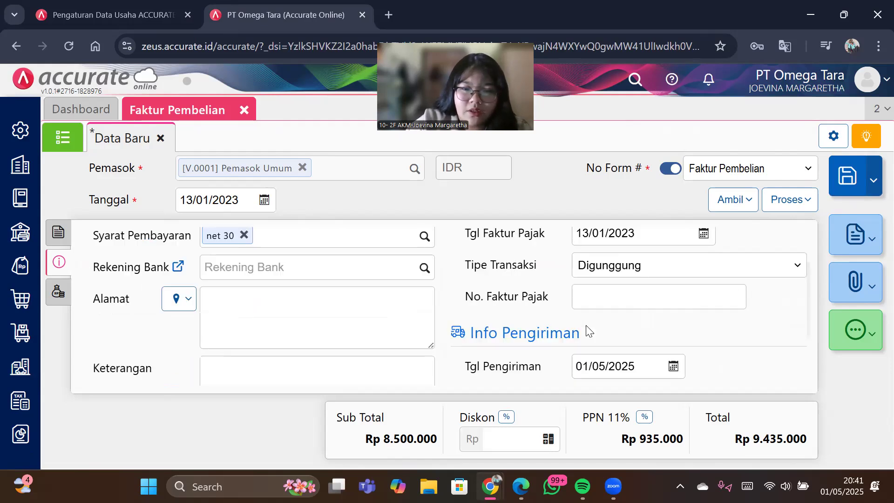
{"action": "scroll", "coordinate": [587, 331], "scroll_direction": "down", "scroll_amount": 1}
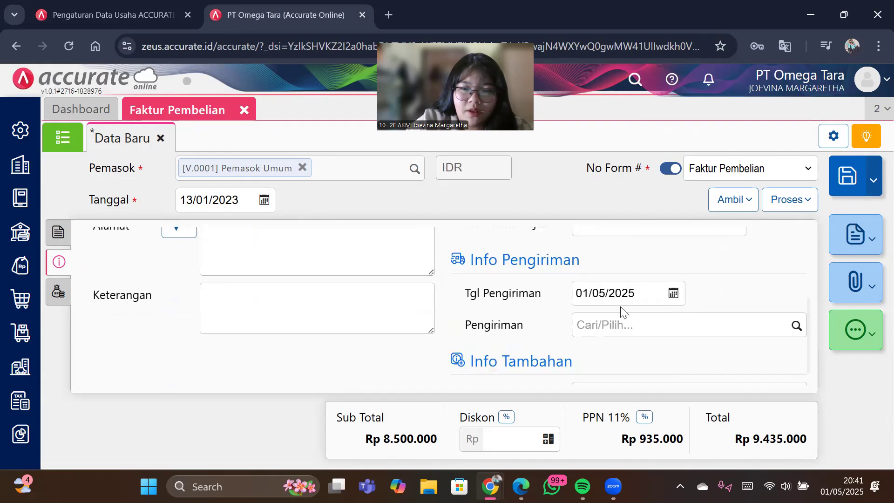
{"action": "scroll", "coordinate": [630, 313], "scroll_direction": "up", "scroll_amount": 2}
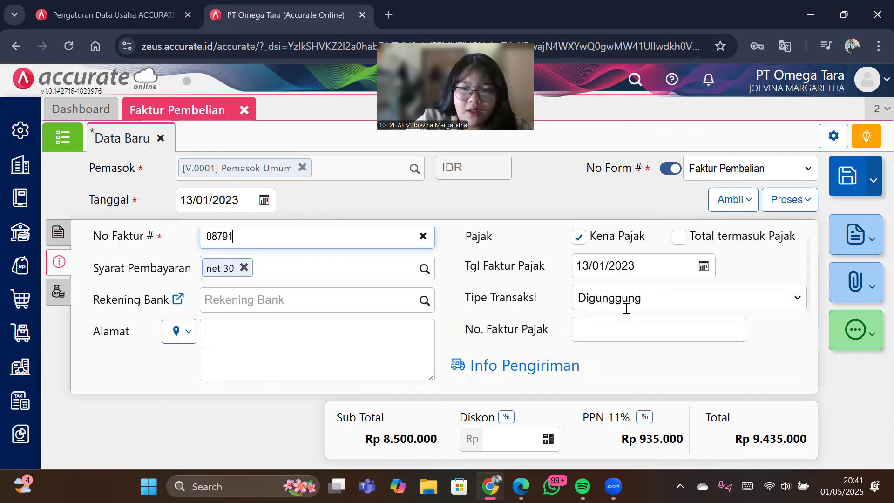
{"action": "scroll", "coordinate": [626, 309], "scroll_direction": "down", "scroll_amount": 1}
{"action": "key", "text": "alt+Tab"}
{"action": "scroll", "coordinate": [624, 310], "scroll_direction": "up", "scroll_amount": 3}
{"action": "scroll", "coordinate": [624, 310], "scroll_direction": "up", "scroll_amount": 5}
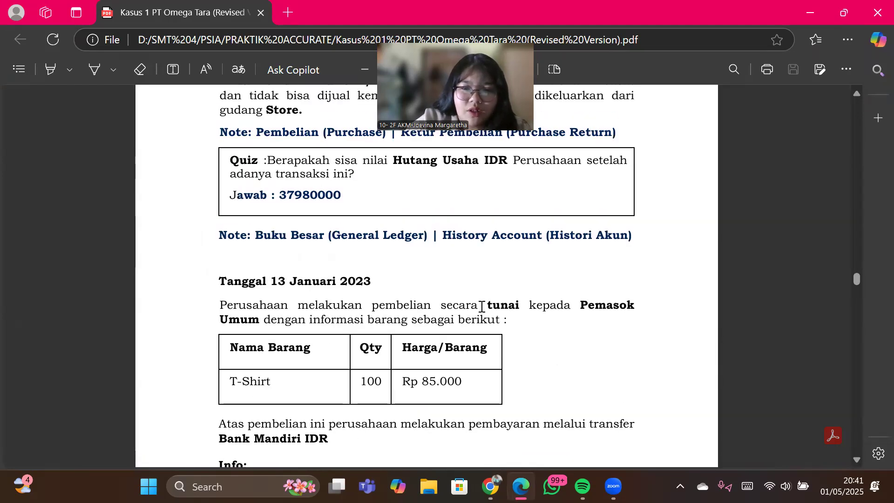
{"action": "left_click_drag", "start_coordinate": [481, 306], "coordinate": [519, 306]}
{"action": "left_click_drag", "start_coordinate": [596, 308], "coordinate": [611, 320]}
{"action": "scroll", "coordinate": [611, 317], "scroll_direction": "down", "scroll_amount": 1}
{"action": "scroll", "coordinate": [612, 317], "scroll_direction": "down", "scroll_amount": 2}
{"action": "left_click", "coordinate": [611, 317]}
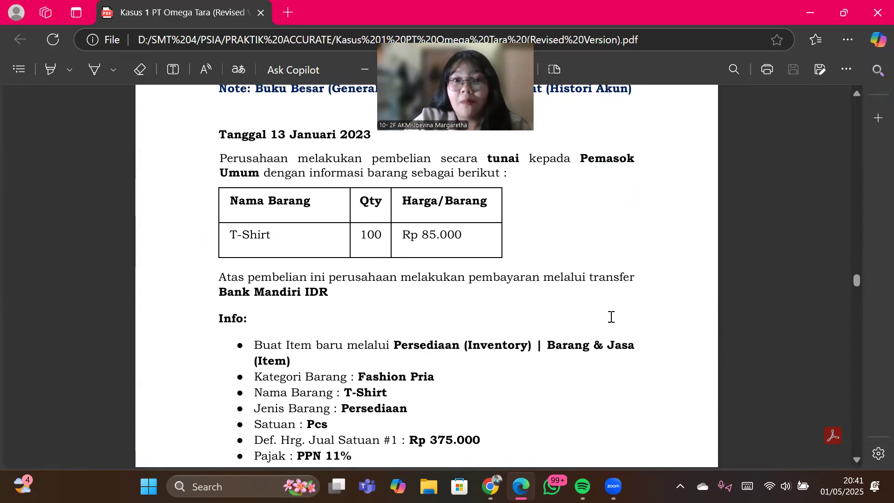
- Set the invoice's delivery date (Tgl Pengiriman) to 13/01/2023
{"action": "key", "text": "alt+Tab"}
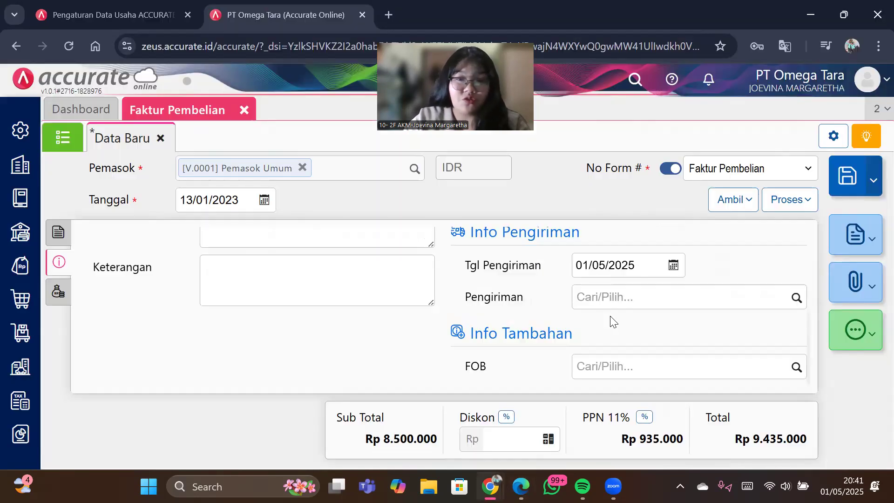
{"action": "left_click", "coordinate": [666, 274]}
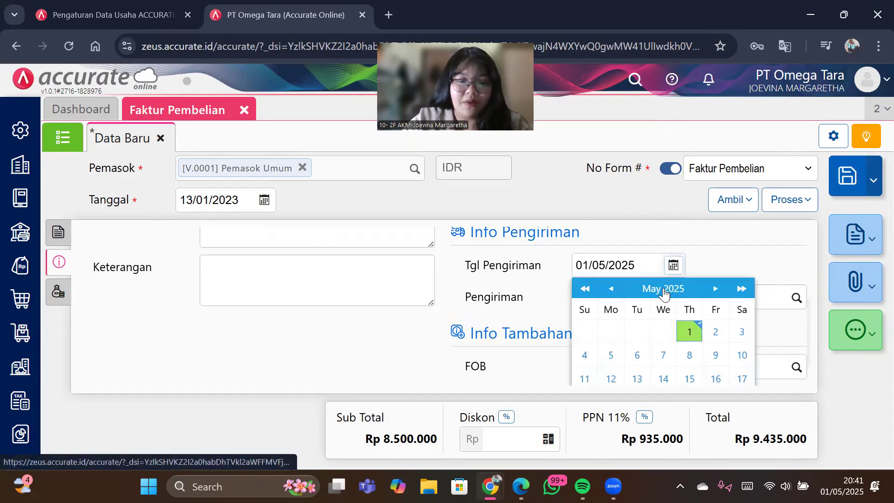
{"action": "double_click", "coordinate": [591, 264]}
{"action": "type", "text": "13/01/202"}
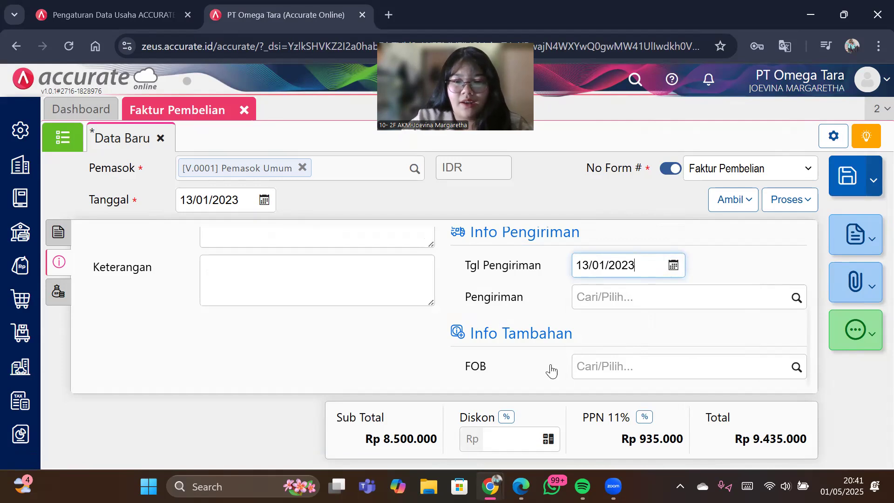
{"action": "left_click", "coordinate": [308, 340]}
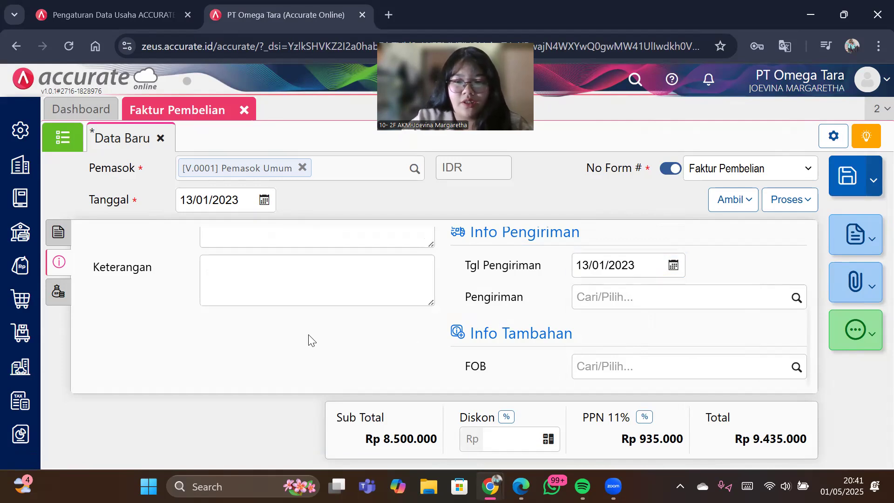
- Compare the invoice's item lines with the case PDF and read its instructions for paying the T-Shirt purchase
{"action": "key", "text": "alt+Tab"}
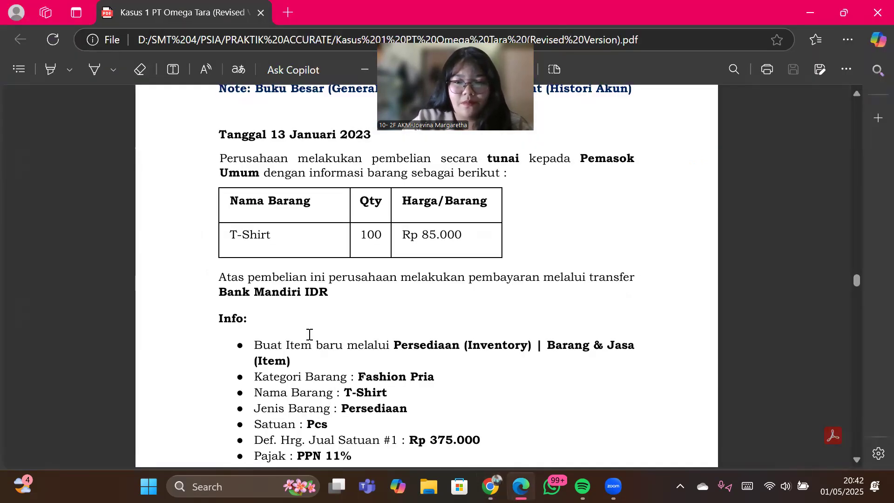
{"action": "scroll", "coordinate": [531, 319], "scroll_direction": "down", "scroll_amount": 3}
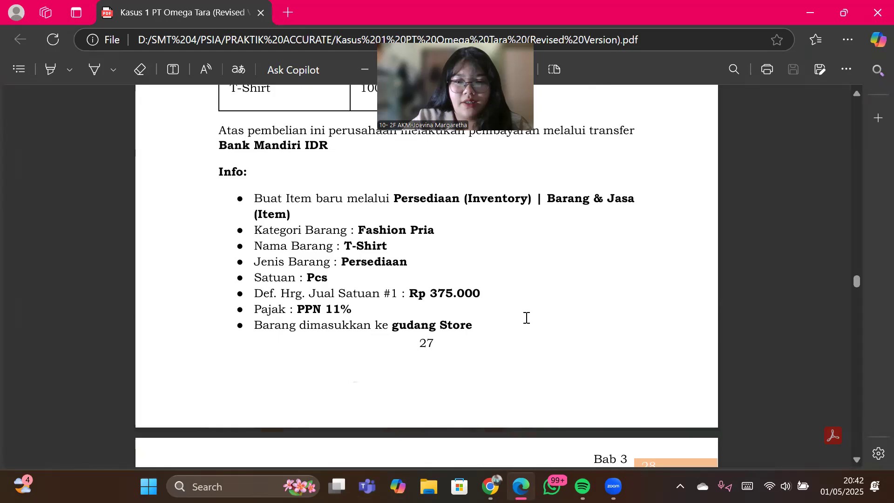
{"action": "scroll", "coordinate": [527, 318], "scroll_direction": "down", "scroll_amount": 1}
{"action": "scroll", "coordinate": [526, 318], "scroll_direction": "down", "scroll_amount": 5}
{"action": "scroll", "coordinate": [527, 318], "scroll_direction": "up", "scroll_amount": 10}
{"action": "key", "text": "alt+Tab"}
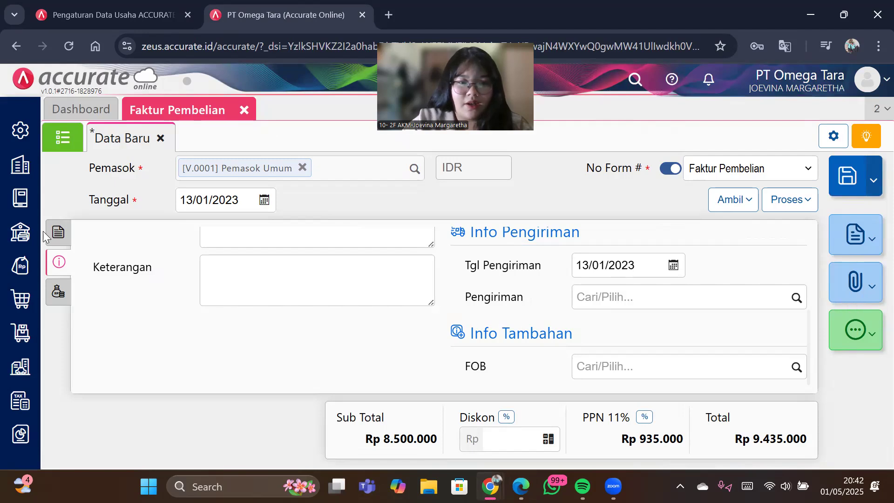
{"action": "left_click", "coordinate": [58, 232]}
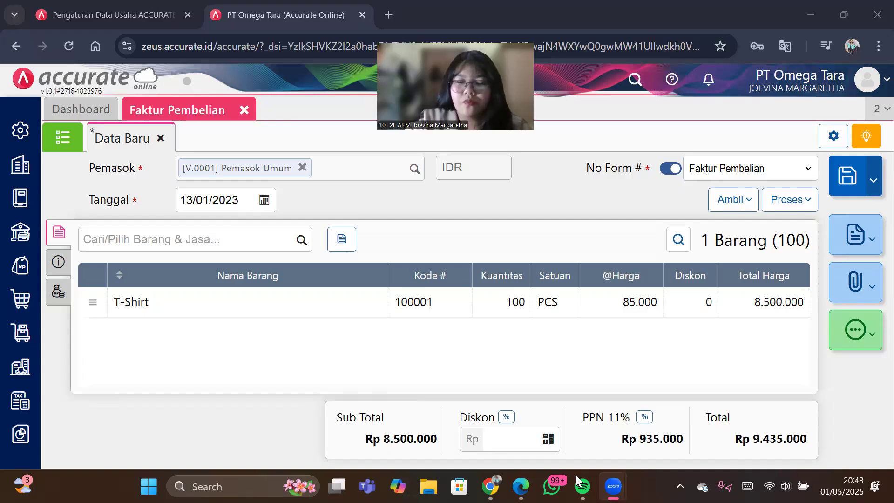
{"action": "left_click", "coordinate": [749, 80]}
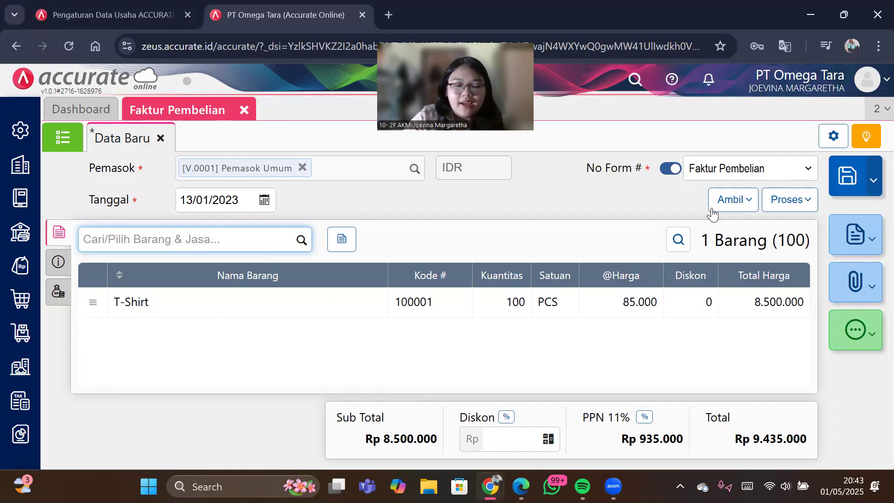
{"action": "key", "text": "alt+Tab"}
{"action": "key", "text": "alt+Tab"}
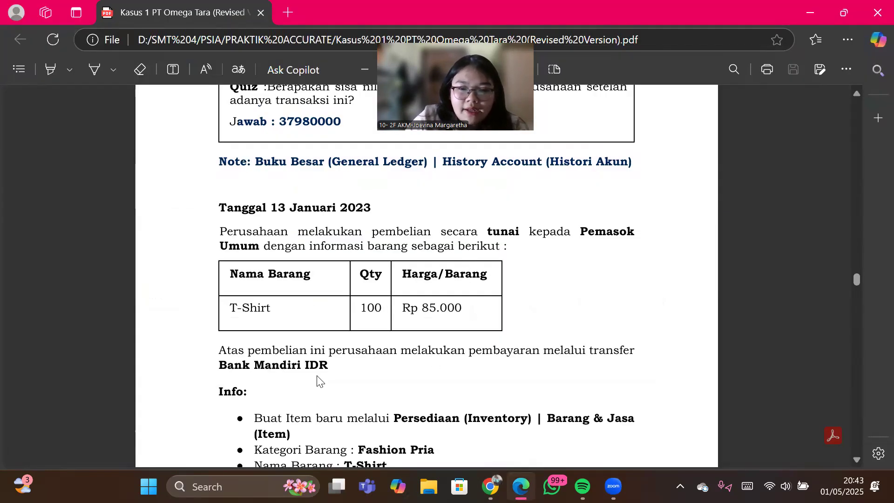
{"action": "scroll", "coordinate": [297, 351], "scroll_direction": "down", "scroll_amount": 2}
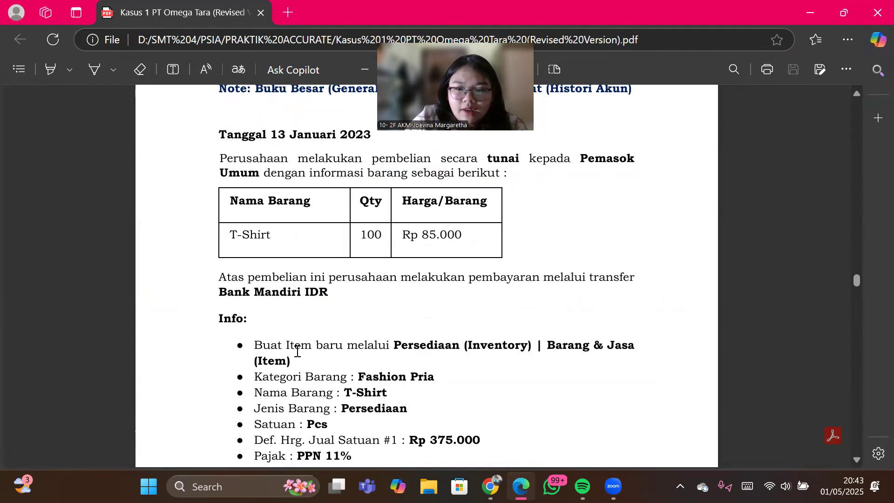
{"action": "scroll", "coordinate": [251, 321], "scroll_direction": "down", "scroll_amount": 10}
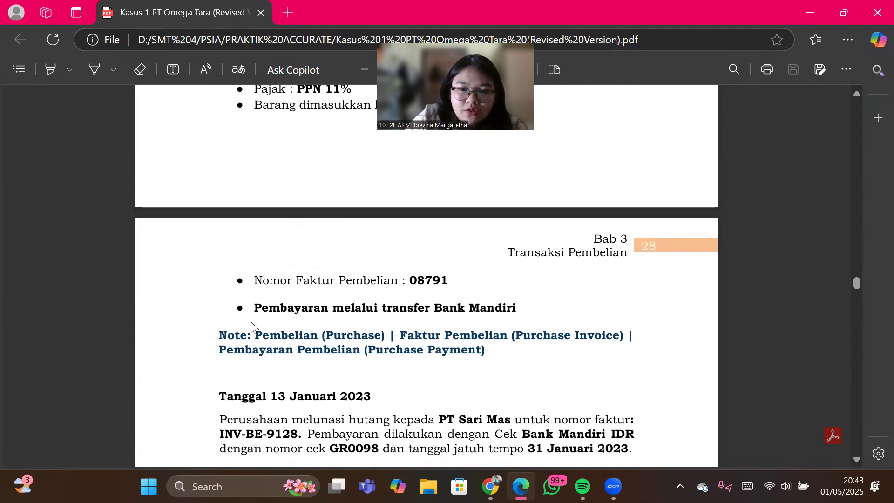
- Process the purchase invoice into a purchase payment and set the paying bank to Bank Mandiri IDR
{"action": "key", "text": "alt+Tab"}
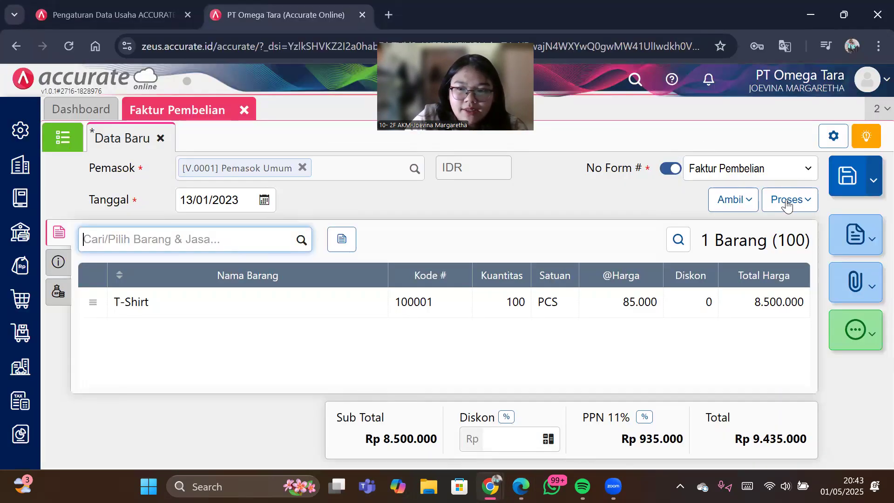
{"action": "left_click", "coordinate": [786, 204]}
{"action": "left_click", "coordinate": [772, 231]}
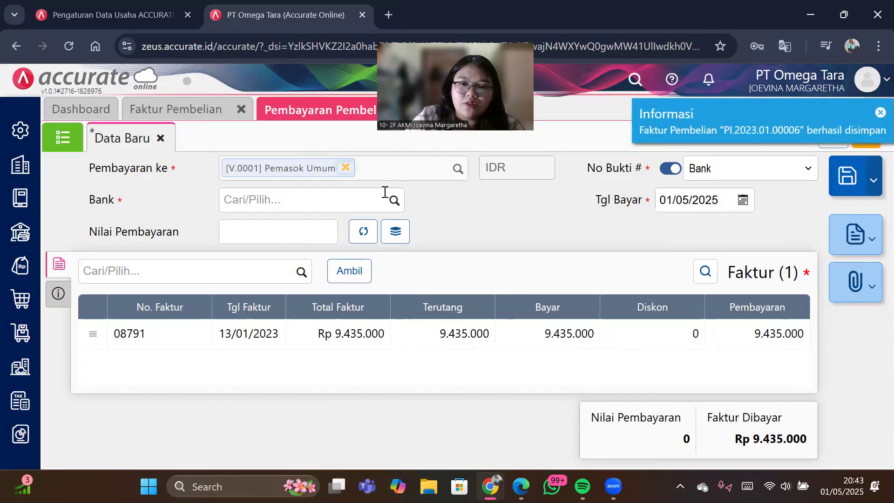
{"action": "left_click", "coordinate": [391, 205]}
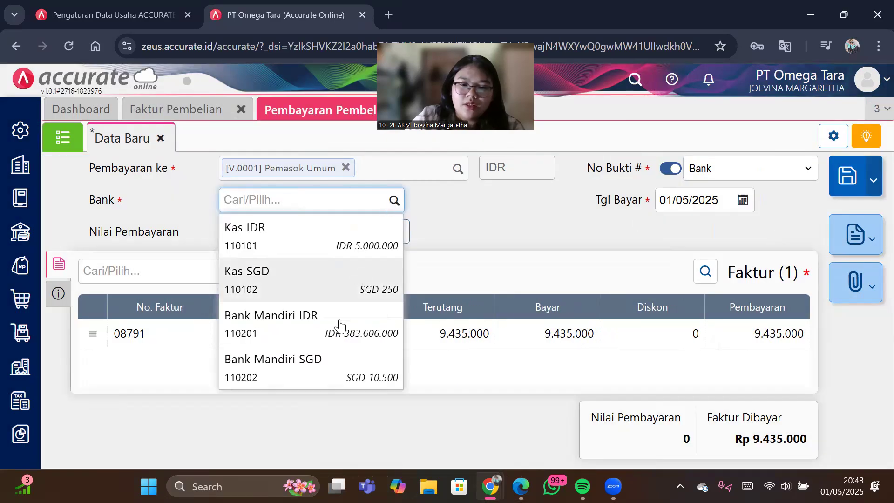
{"action": "left_click", "coordinate": [338, 330]}
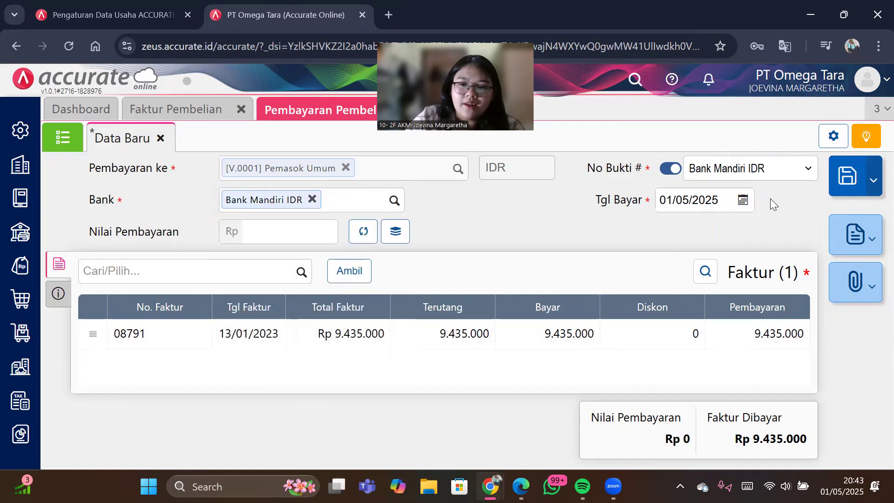
- Set the purchase payment's date (Tgl Bayar) to 13/01/2023
{"action": "left_click", "coordinate": [743, 202]}
{"action": "left_click", "coordinate": [710, 204]}
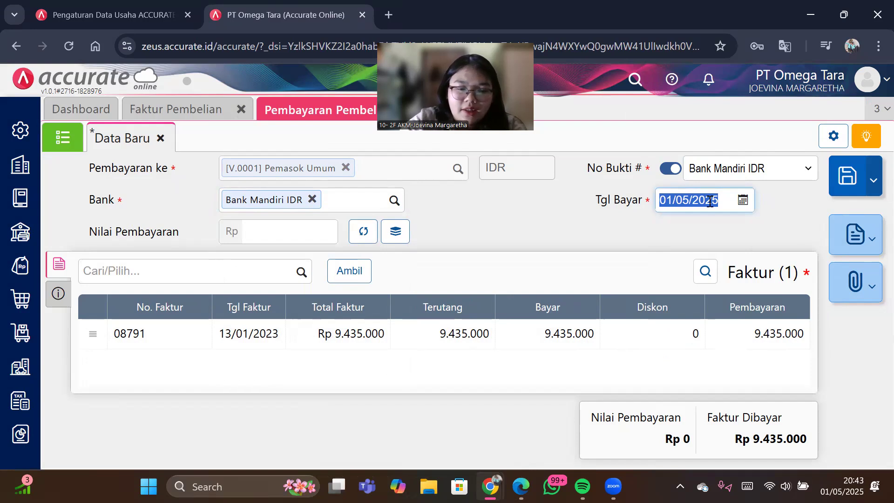
{"action": "type", "text": "13/01/2023"}
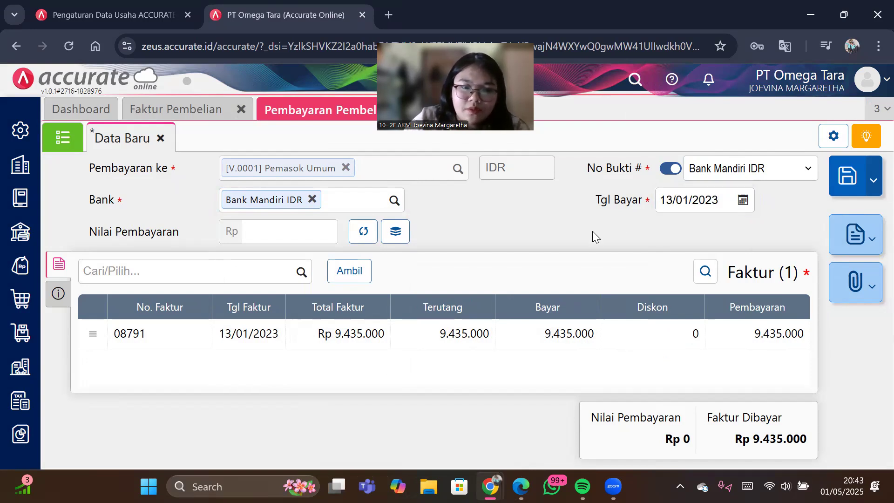
- Check the case PDF and fill the payment value (Nilai Pembayaran) with the calculated invoice total of Rp 9.435.000
{"action": "key", "text": "alt+Tab"}
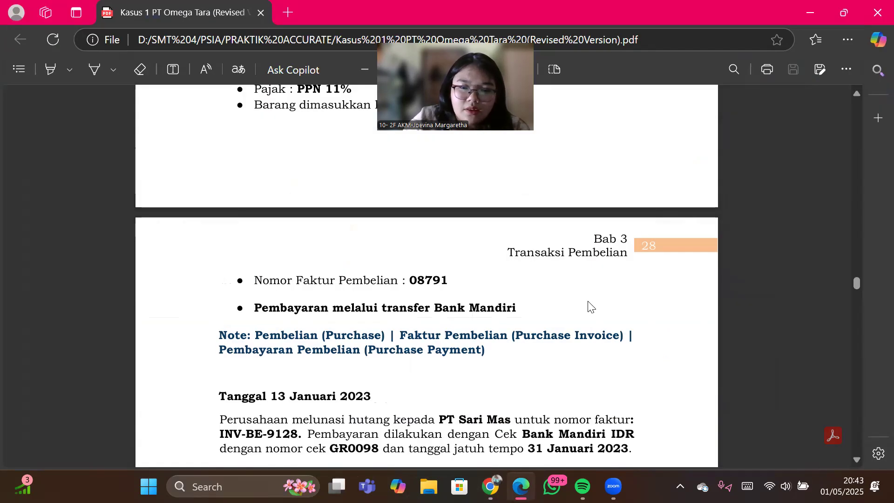
{"action": "scroll", "coordinate": [590, 306], "scroll_direction": "up", "scroll_amount": 6}
{"action": "key", "text": "alt+Tab"}
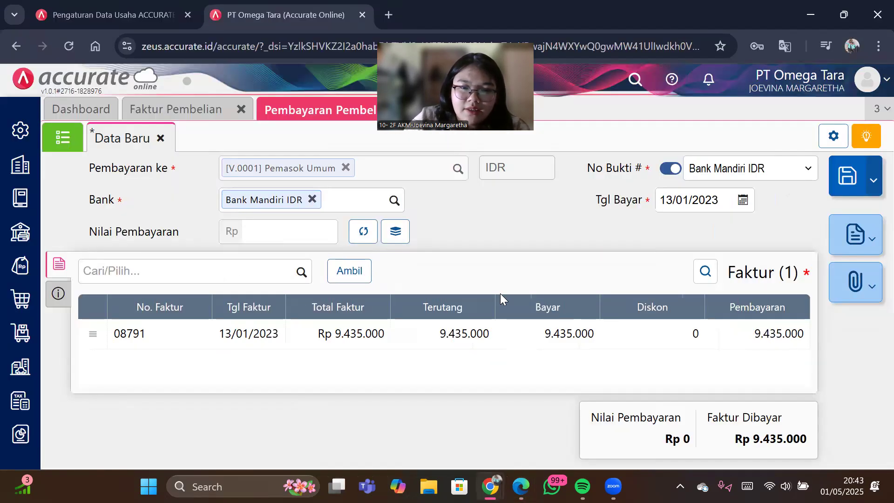
{"action": "left_click", "coordinate": [358, 230]}
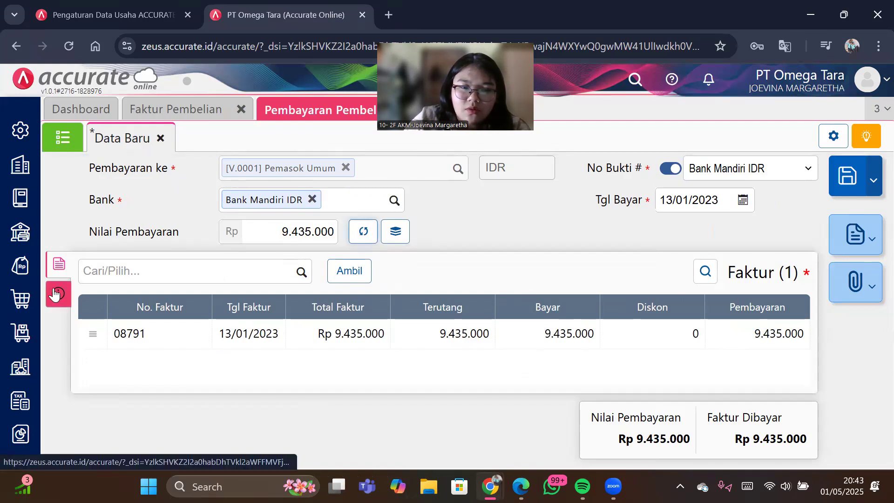
- Set the purchase payment's method (Metode Bayar) to Transfer Bank and verify it against the case PDF's payment instructions
{"action": "key", "text": "alt+Tab"}
{"action": "key", "text": "alt+Tab"}
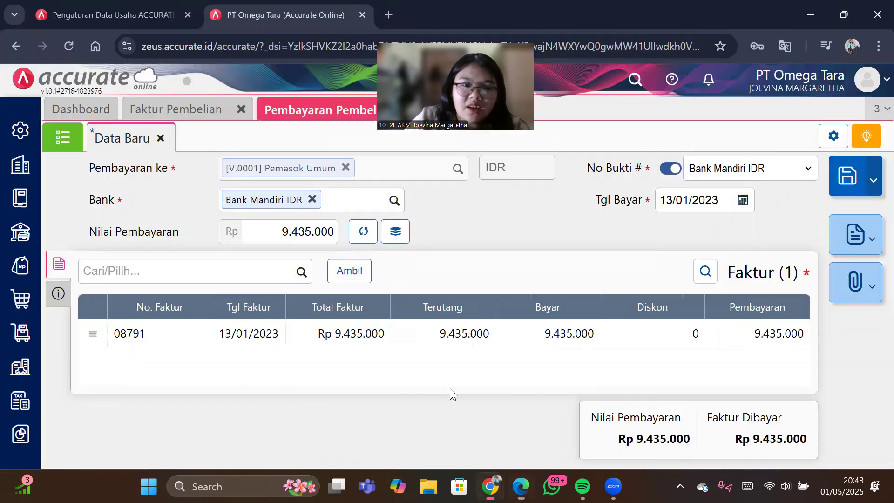
{"action": "left_click", "coordinate": [63, 272]}
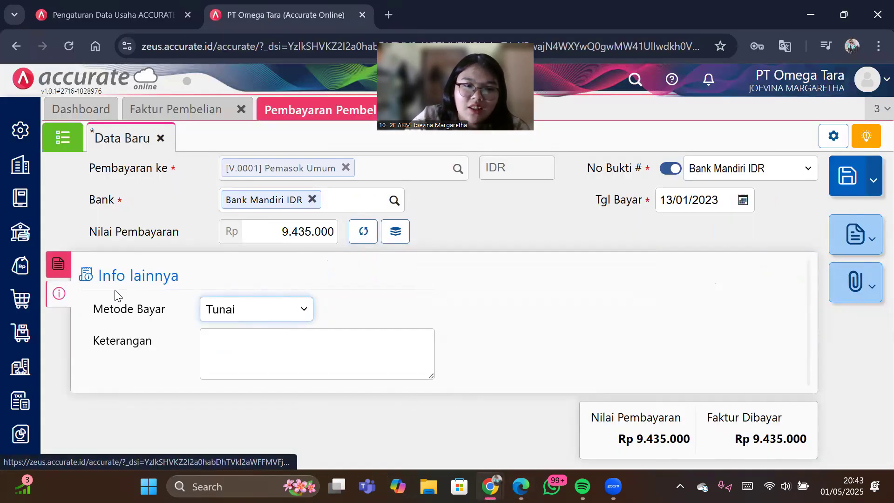
{"action": "left_click", "coordinate": [251, 312]}
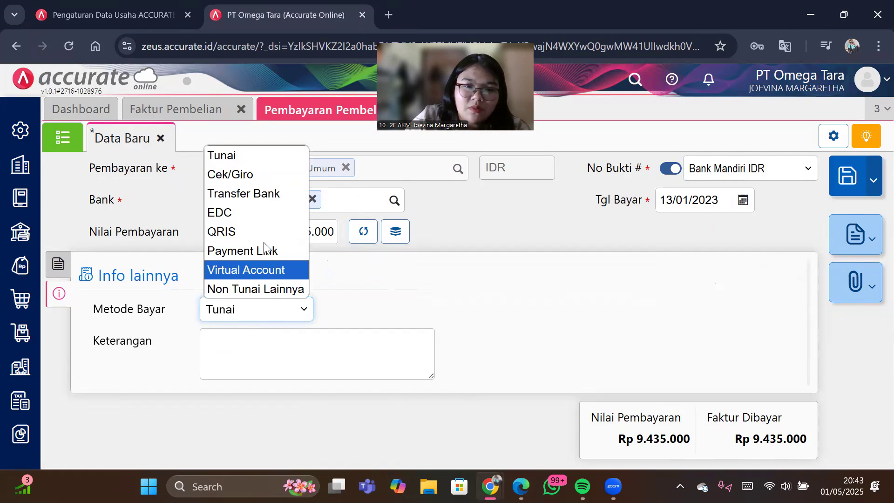
{"action": "left_click", "coordinate": [260, 198]}
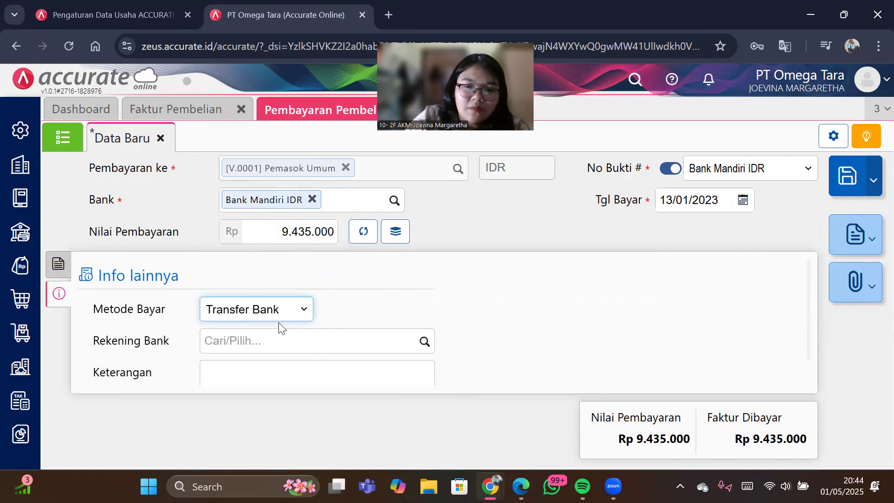
{"action": "scroll", "coordinate": [279, 326], "scroll_direction": "down", "scroll_amount": 1}
{"action": "scroll", "coordinate": [280, 326], "scroll_direction": "up", "scroll_amount": 1}
{"action": "key", "text": "alt+Tab"}
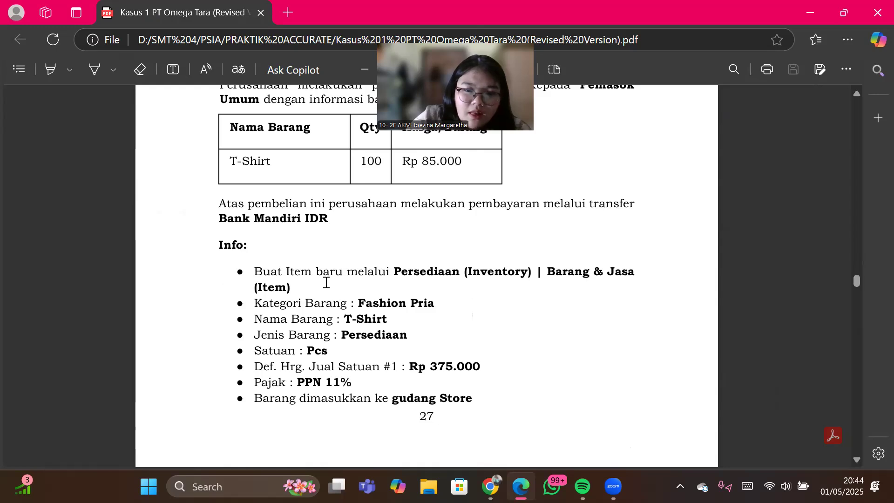
{"action": "scroll", "coordinate": [326, 282], "scroll_direction": "down", "scroll_amount": 8}
{"action": "scroll", "coordinate": [326, 283], "scroll_direction": "up", "scroll_amount": 2}
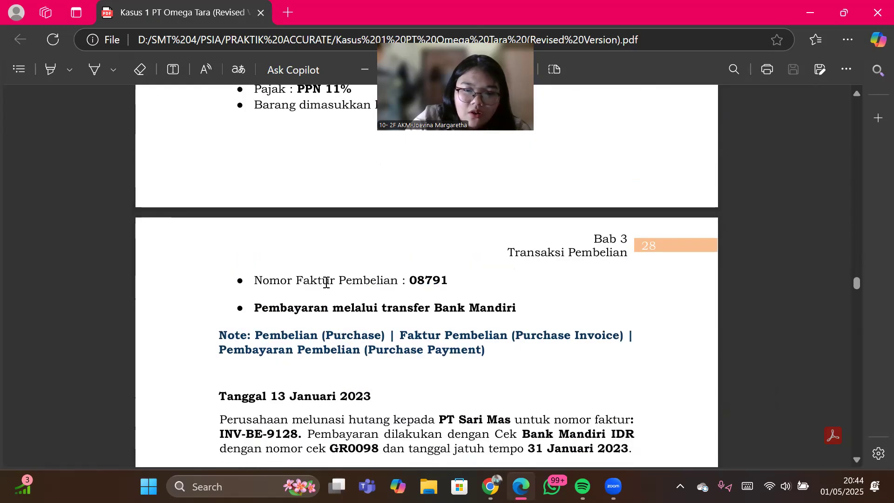
{"action": "key", "text": "alt+Tab"}
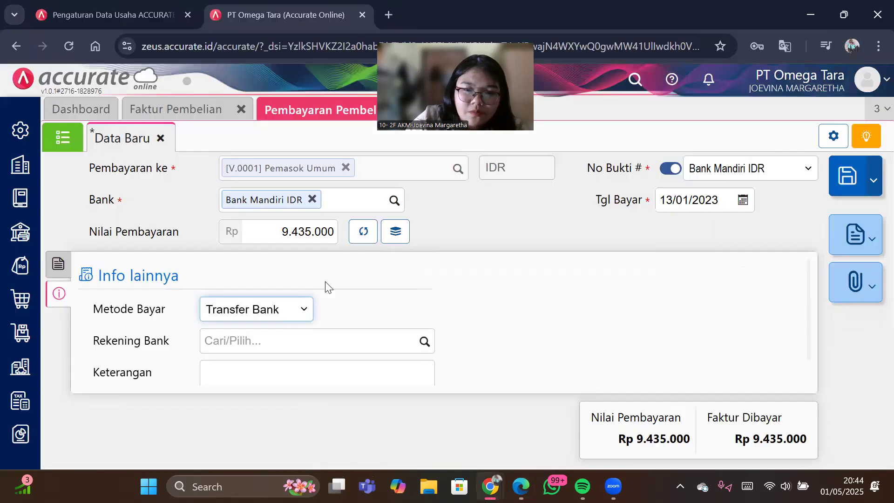
- Save the purchase payment for invoice 08791 and close the Pembayaran Pembelian and Faktur Pembelian forms
{"action": "left_click", "coordinate": [59, 265]}
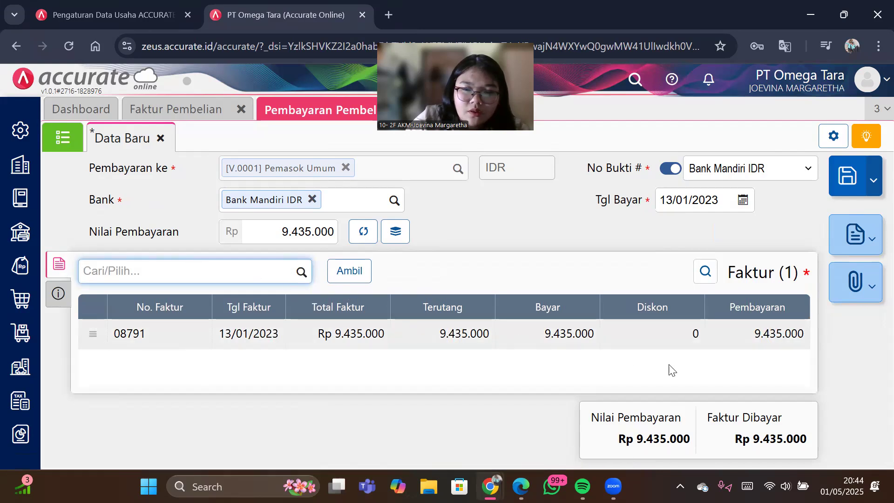
{"action": "left_click", "coordinate": [847, 179]}
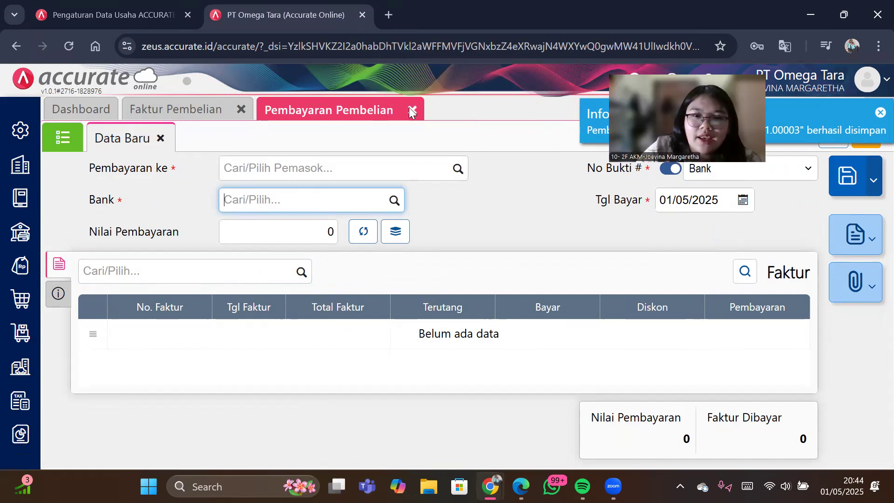
{"action": "left_click", "coordinate": [411, 110]}
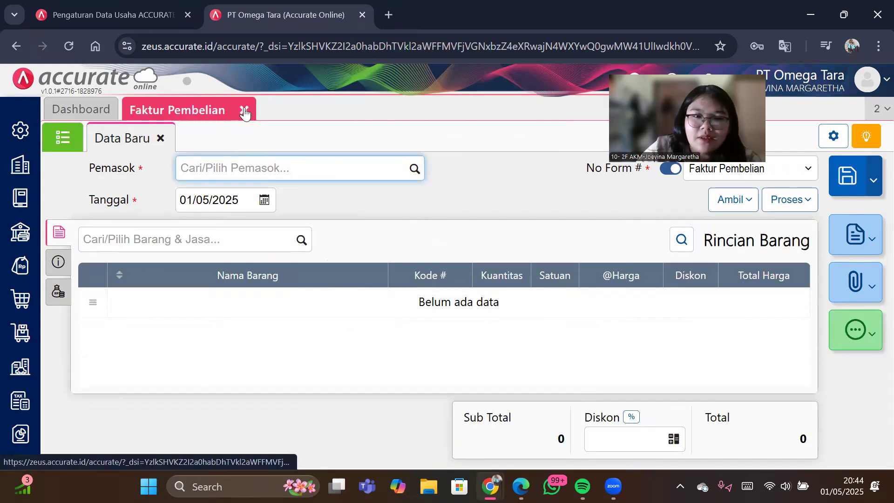
{"action": "left_click", "coordinate": [244, 111]}
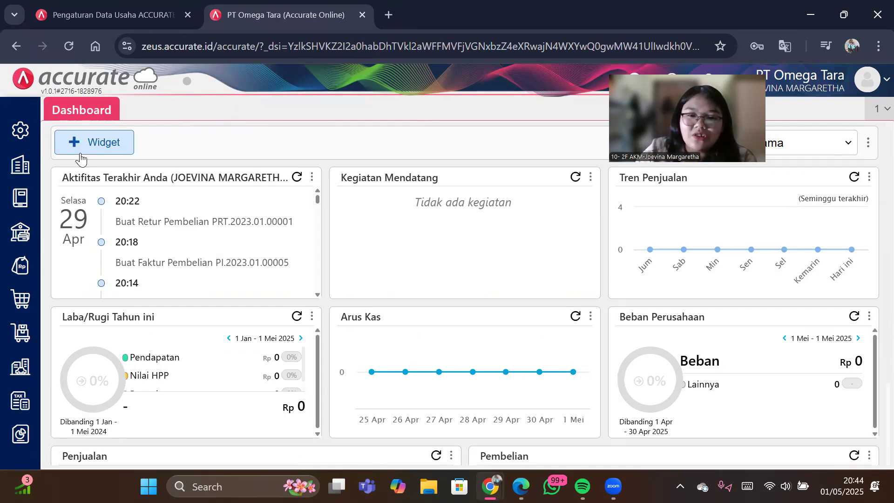
- Read the next 13 January 2023 transaction in the case PDF, the partial debt payment to PT Sari Mas
{"action": "key", "text": "alt+Tab"}
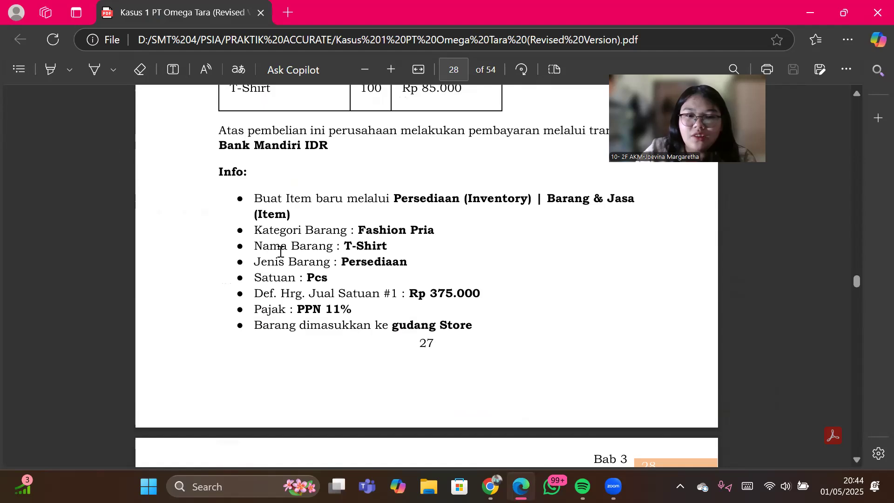
{"action": "scroll", "coordinate": [285, 265], "scroll_direction": "up", "scroll_amount": 5}
{"action": "scroll", "coordinate": [285, 264], "scroll_direction": "down", "scroll_amount": 12}
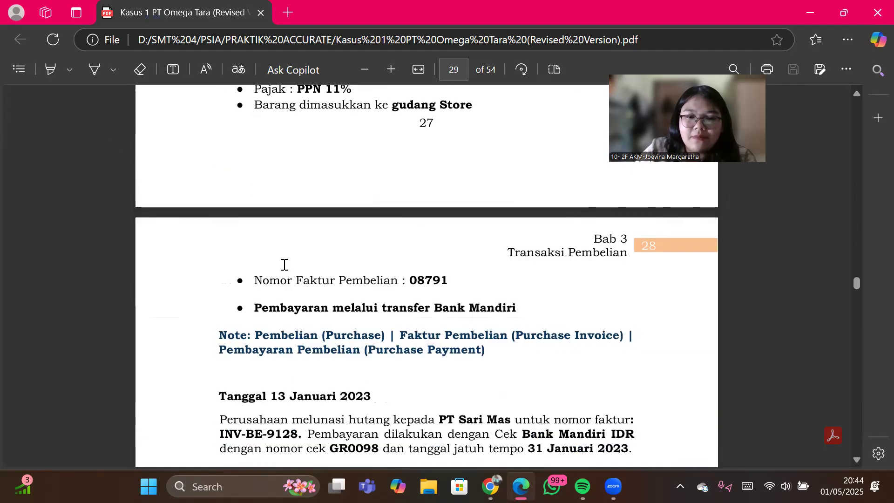
{"action": "scroll", "coordinate": [283, 265], "scroll_direction": "down", "scroll_amount": 5}
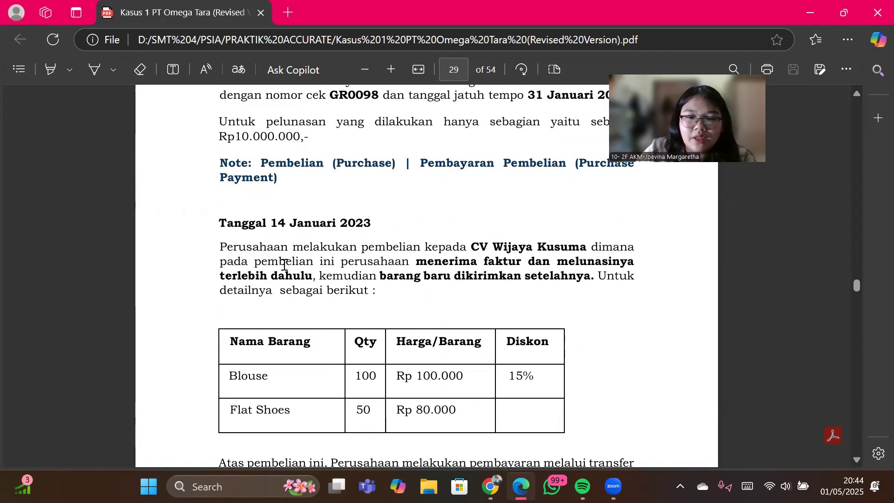
{"action": "scroll", "coordinate": [283, 264], "scroll_direction": "down", "scroll_amount": 15}
{"action": "scroll", "coordinate": [284, 264], "scroll_direction": "up", "scroll_amount": 15}
{"action": "scroll", "coordinate": [284, 265], "scroll_direction": "up", "scroll_amount": 6}
{"action": "scroll", "coordinate": [284, 264], "scroll_direction": "down", "scroll_amount": 2}
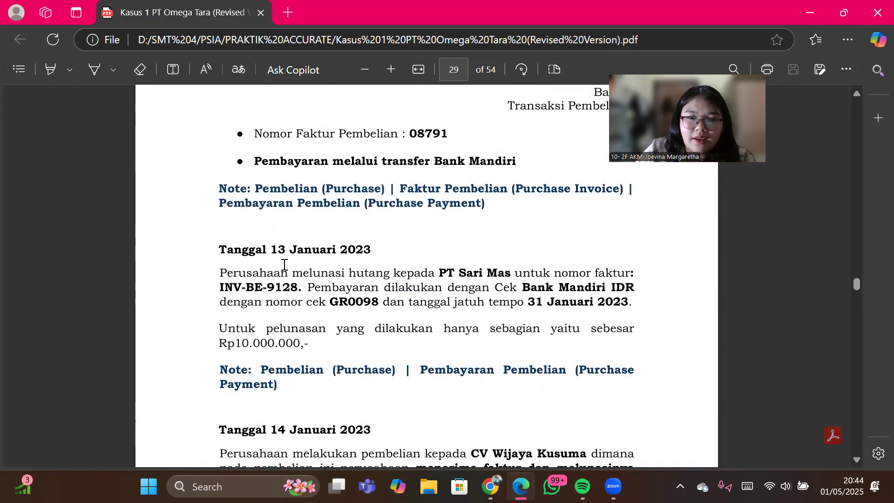
{"action": "scroll", "coordinate": [284, 265], "scroll_direction": "down", "scroll_amount": 2}
{"action": "left_click_drag", "start_coordinate": [218, 199], "coordinate": [635, 215]}
{"action": "left_click", "coordinate": [476, 188]}
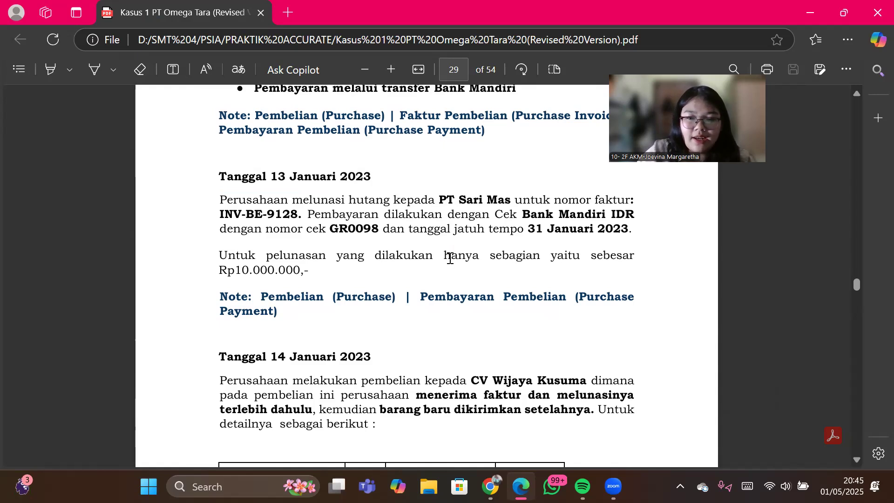
{"action": "left_click_drag", "start_coordinate": [489, 255], "coordinate": [541, 255]}
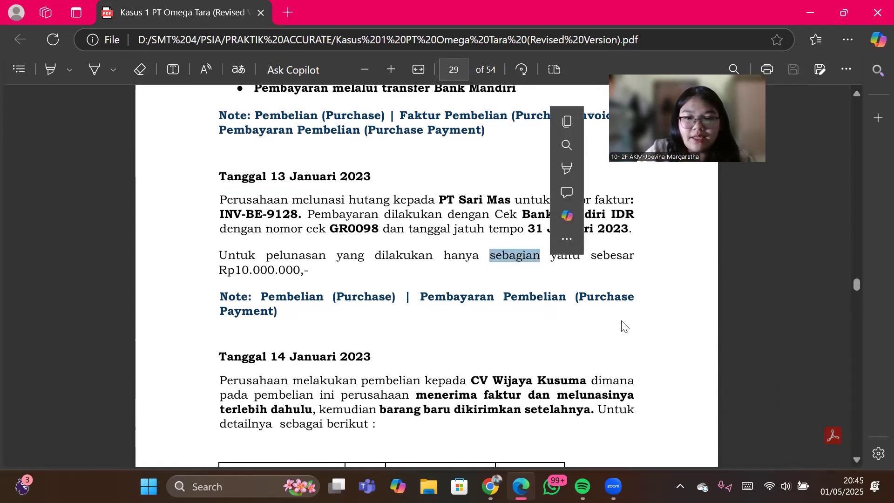
{"action": "left_click", "coordinate": [659, 264]}
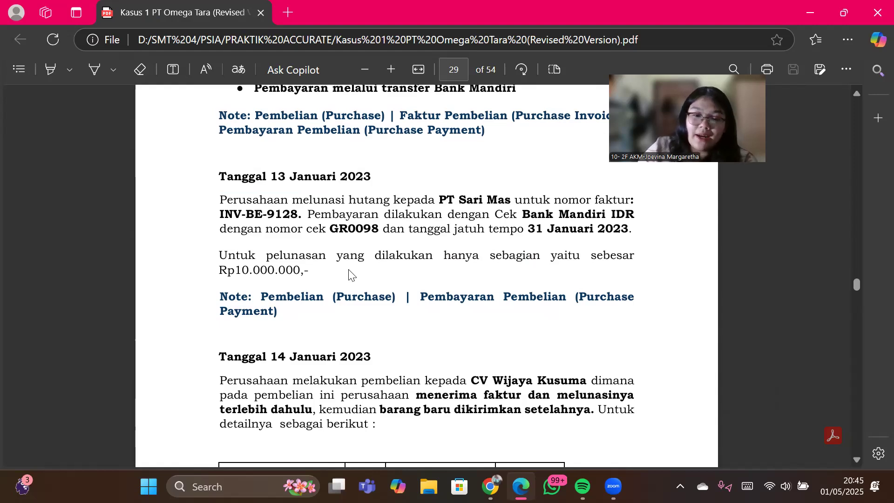
- Create a new purchase payment in Accurate to PT Sari Mas, paid from Bank Mandiri IDR
{"action": "key", "text": "alt+Tab"}
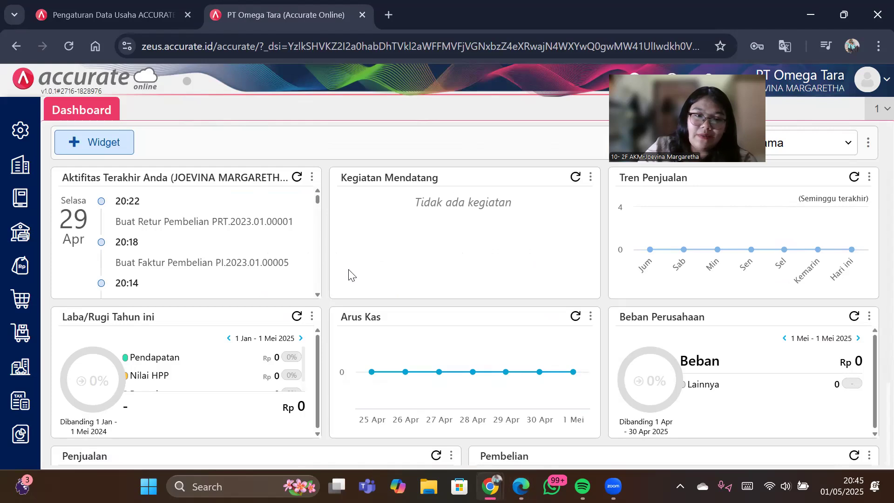
{"action": "left_click", "coordinate": [18, 307]}
{"action": "left_click", "coordinate": [88, 308]}
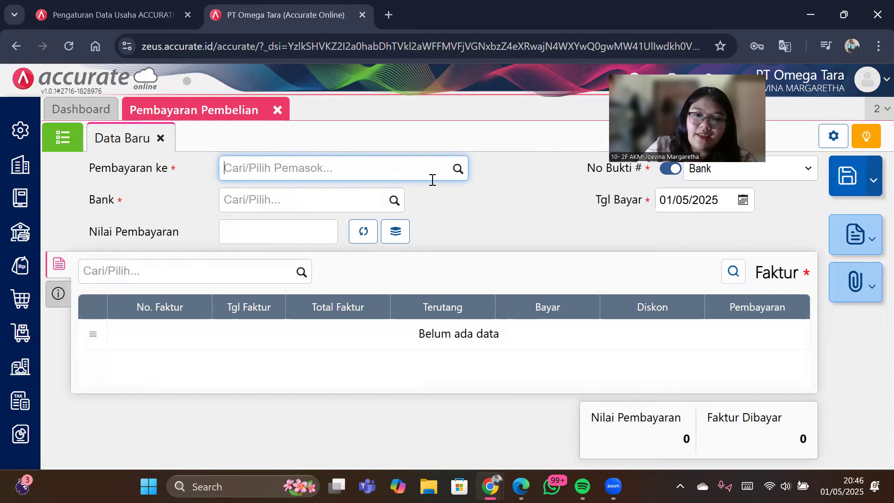
{"action": "left_click", "coordinate": [458, 168]}
{"action": "left_click", "coordinate": [410, 279]}
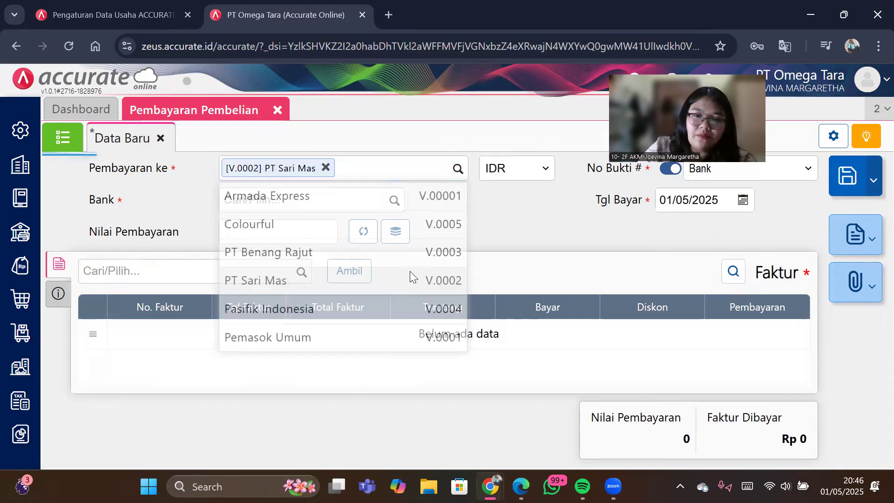
{"action": "left_click", "coordinate": [393, 202]}
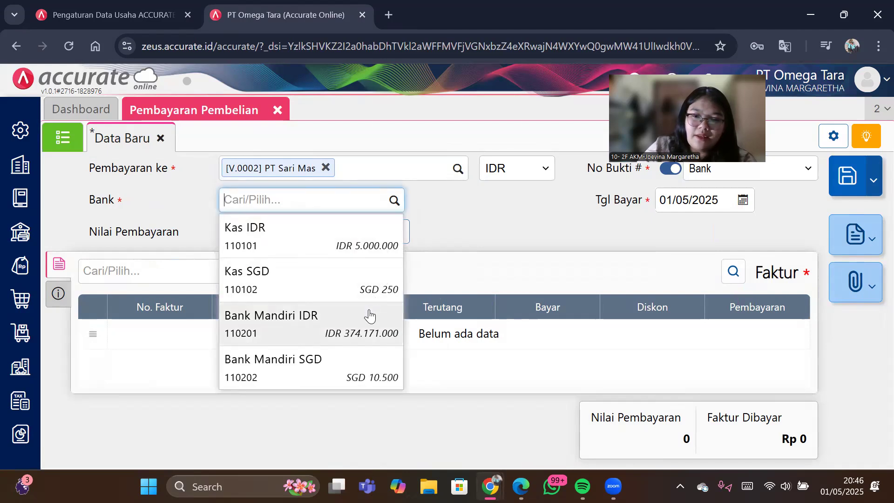
{"action": "left_click", "coordinate": [370, 317]}
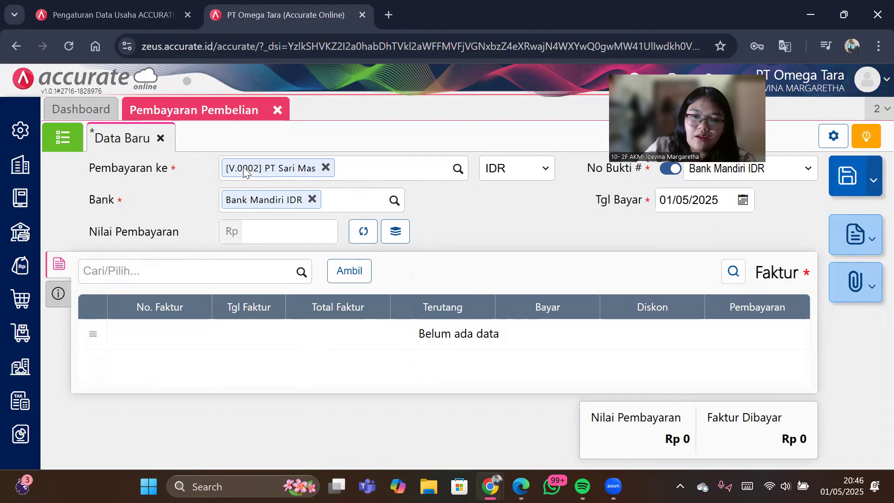
- Set the PT Sari Mas payment's date (Tgl Bayar) to 13/01/2023
{"action": "left_click", "coordinate": [675, 201]}
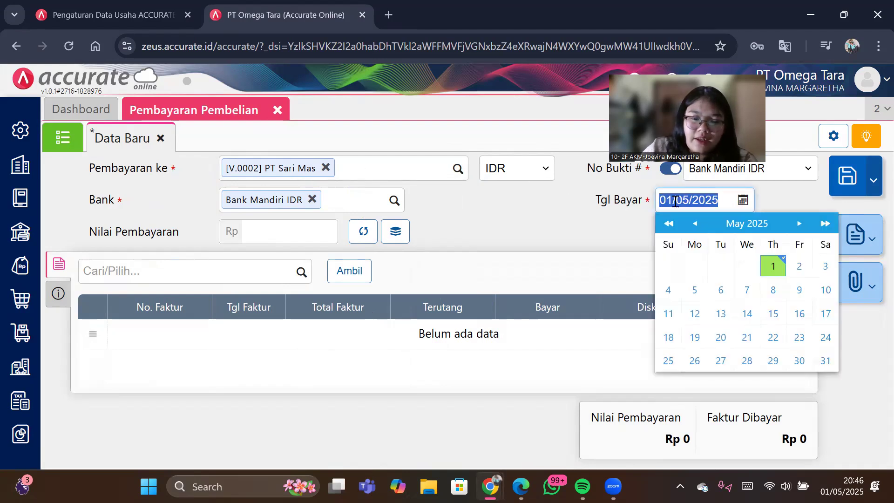
{"action": "type", "text": "13/"}
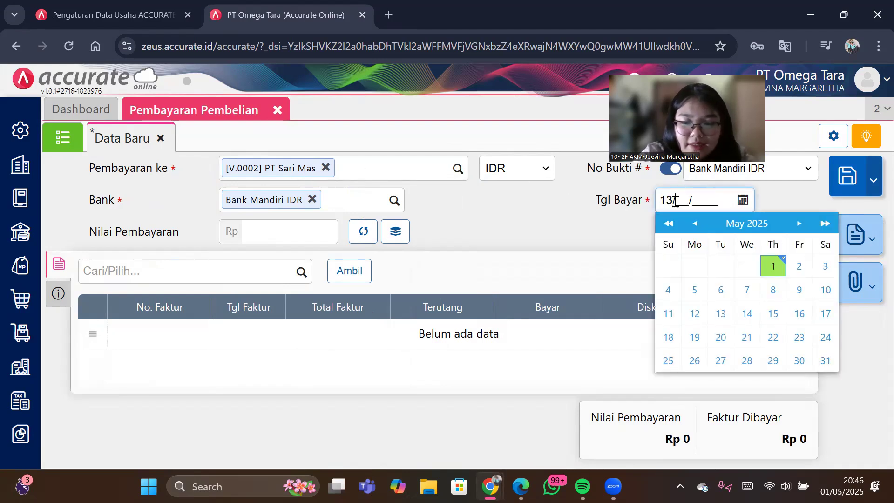
{"action": "type", "text": "01/2023"}
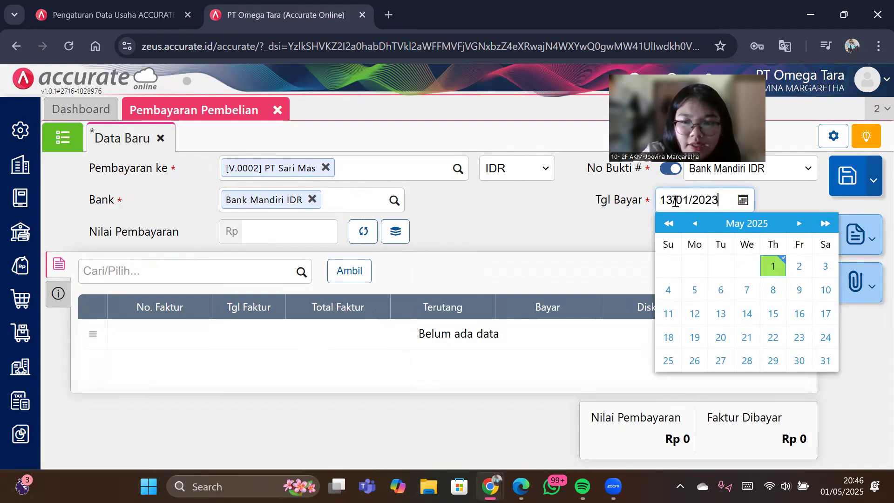
{"action": "key", "text": "Return"}
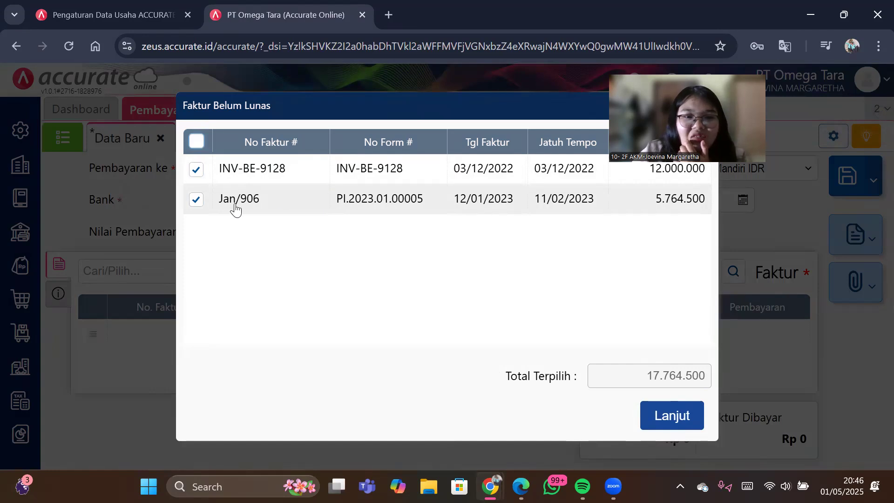
- Load only the unpaid invoice INV-BE-9128 into the payment, leaving out invoice Jan/906
{"action": "left_click", "coordinate": [196, 200]}
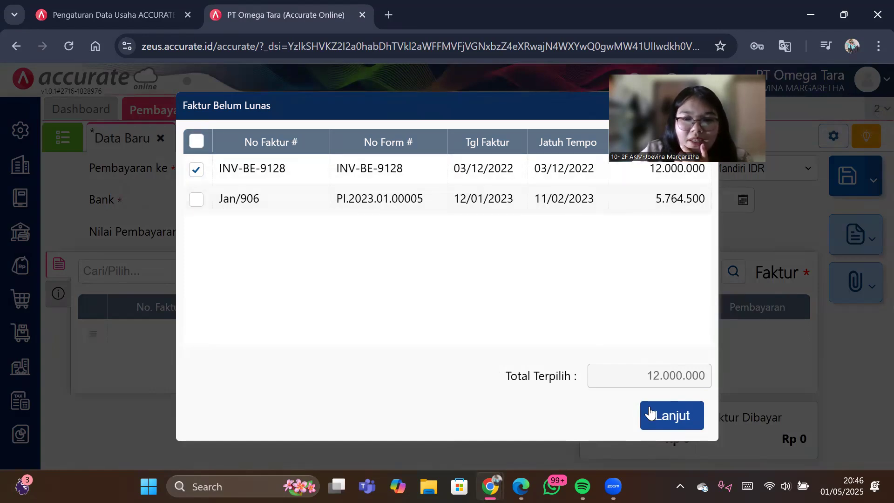
{"action": "left_click", "coordinate": [664, 419]}
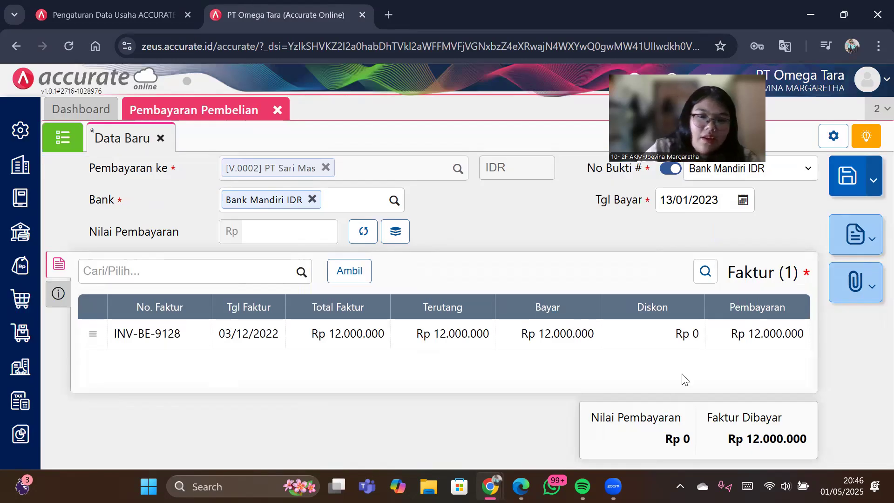
- Check the cheque payment terms in the case PDF and set the PT Sari Mas payment's method (Metode Bayar) to Cek/Giro in Accurate
{"action": "key", "text": "alt+Tab"}
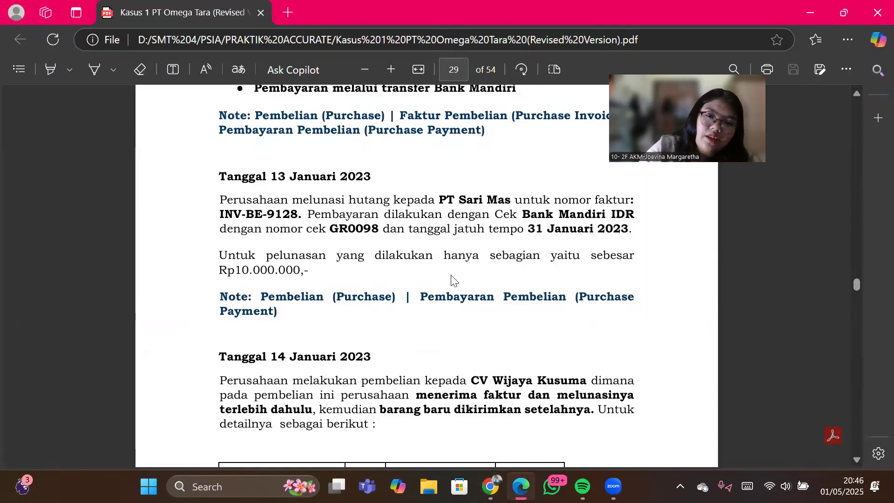
{"action": "key", "text": "alt+Tab"}
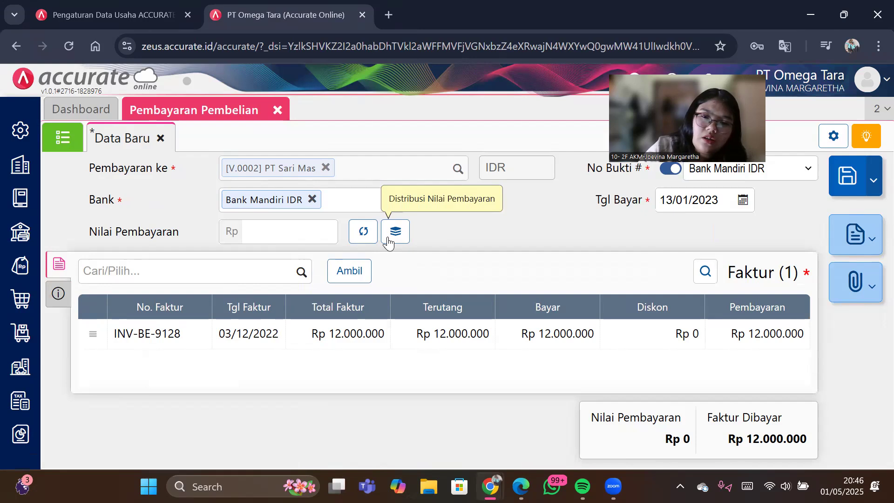
{"action": "key", "text": "alt+Tab"}
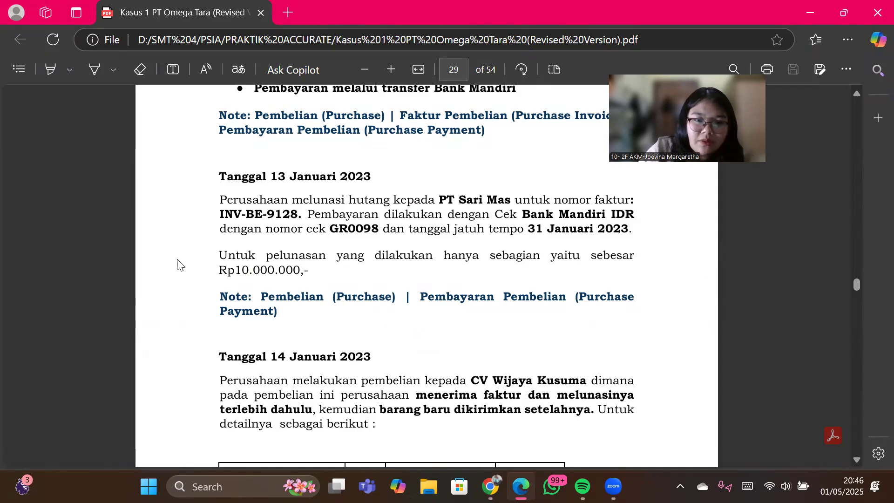
{"action": "key", "text": "alt+Tab"}
{"action": "left_click", "coordinate": [51, 296]}
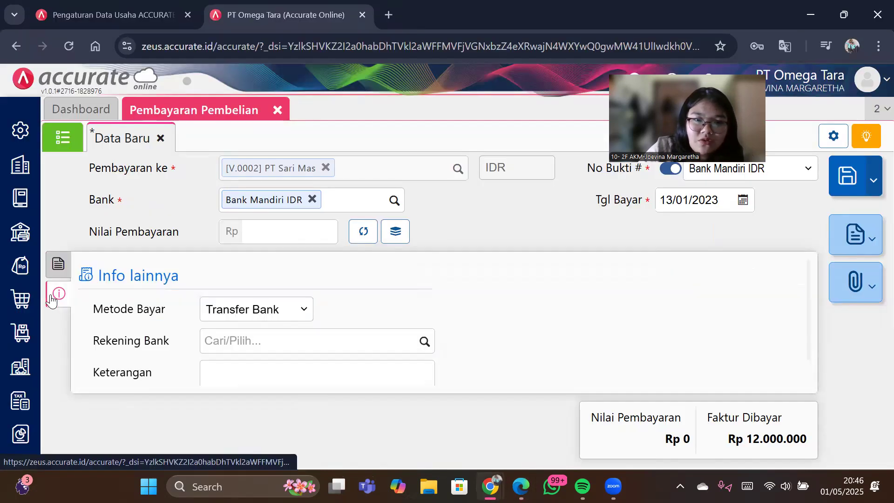
{"action": "left_click", "coordinate": [294, 310]}
{"action": "left_click", "coordinate": [278, 176]}
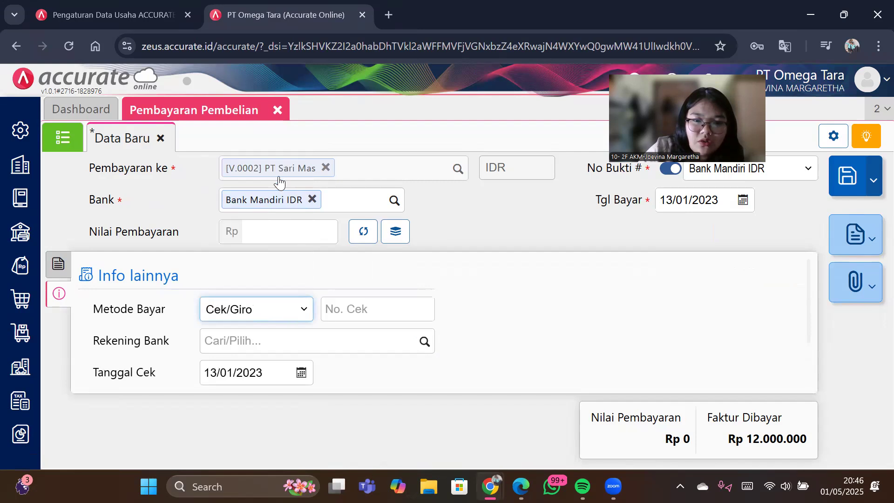
- Copy the cheque number GR0098 from the case PDF into the payment's No. Cek field in Accurate
{"action": "key", "text": "alt+Tab"}
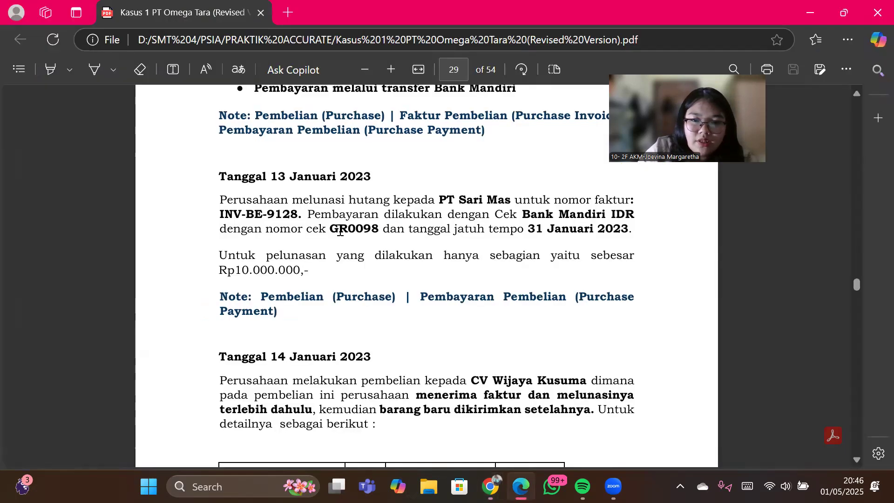
{"action": "left_click_drag", "start_coordinate": [328, 232], "coordinate": [378, 232]}
{"action": "key", "text": "ctrl+c"}
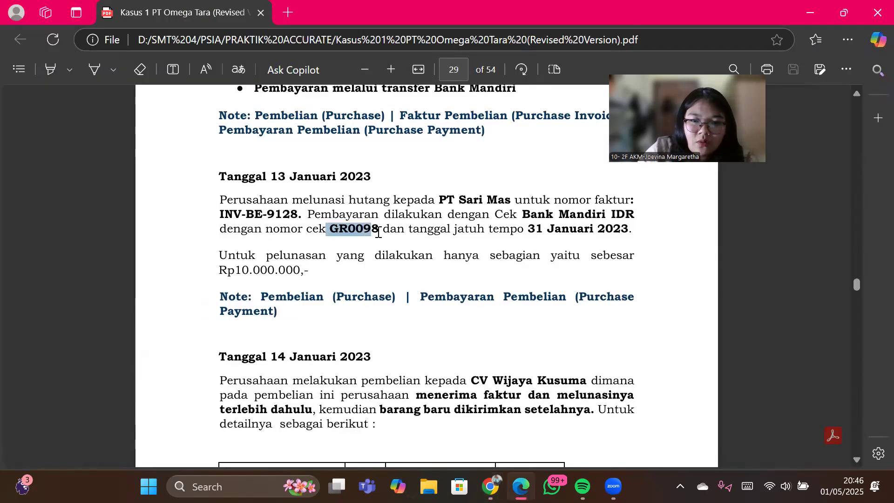
{"action": "key", "text": "alt+Tab"}
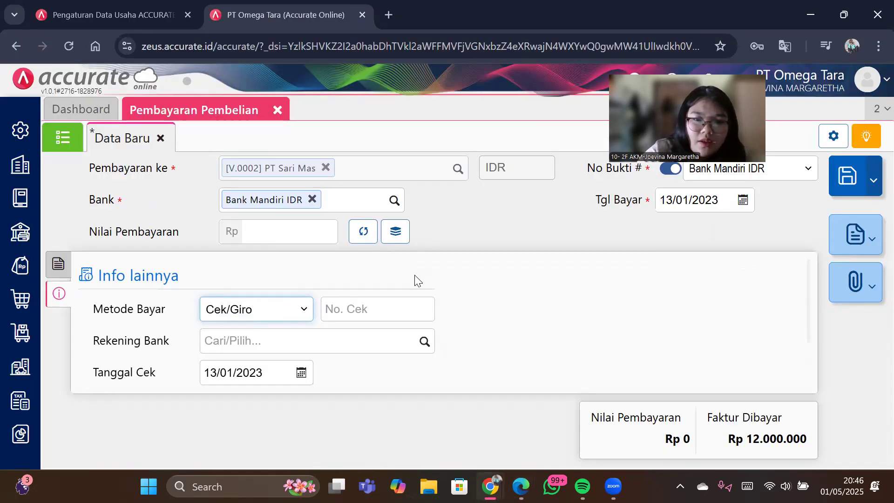
{"action": "left_click", "coordinate": [406, 306]}
{"action": "key", "text": "ctrl+v"}
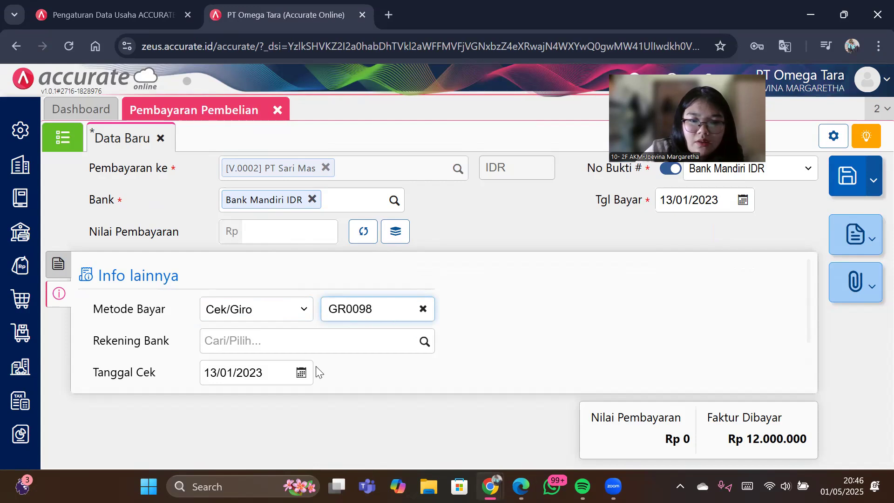
- Set the cheque date (Tanggal Cek) to 31/01/2023 and check it against the due date in the case PDF
{"action": "left_click", "coordinate": [302, 378]}
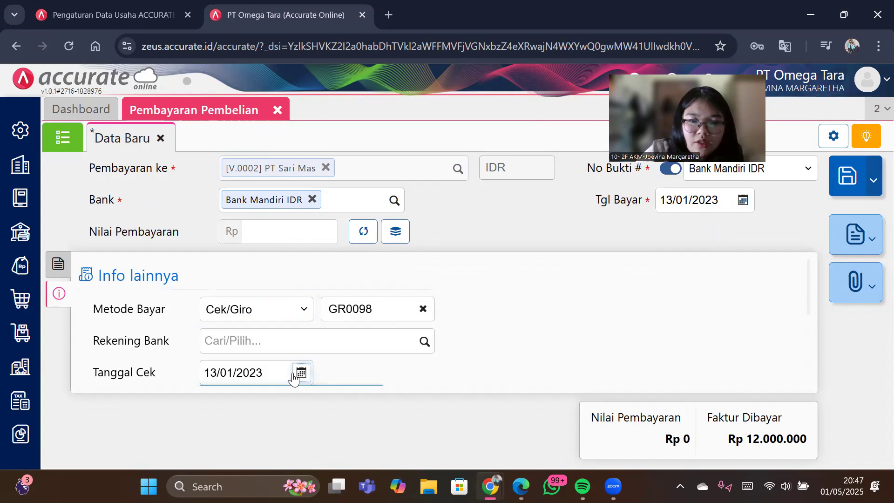
{"action": "left_click", "coordinate": [287, 371]}
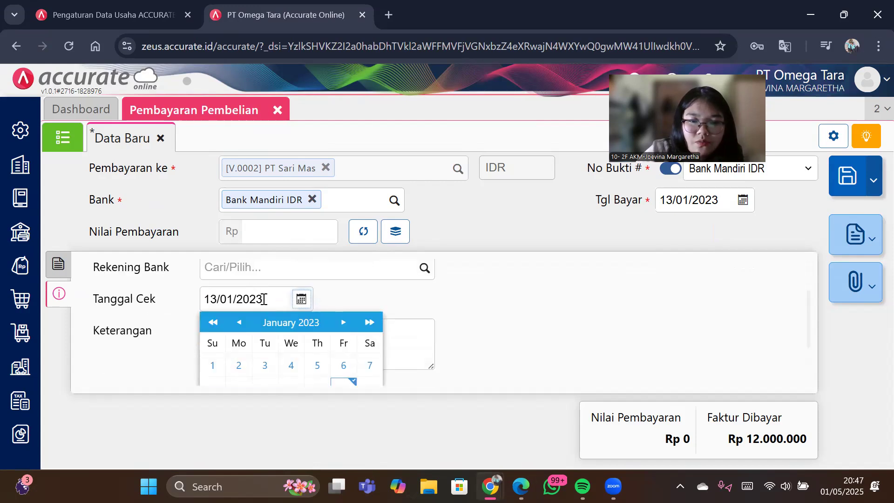
{"action": "left_click_drag", "start_coordinate": [260, 298], "coordinate": [202, 286]}
{"action": "scroll", "coordinate": [282, 353], "scroll_direction": "down", "scroll_amount": 2}
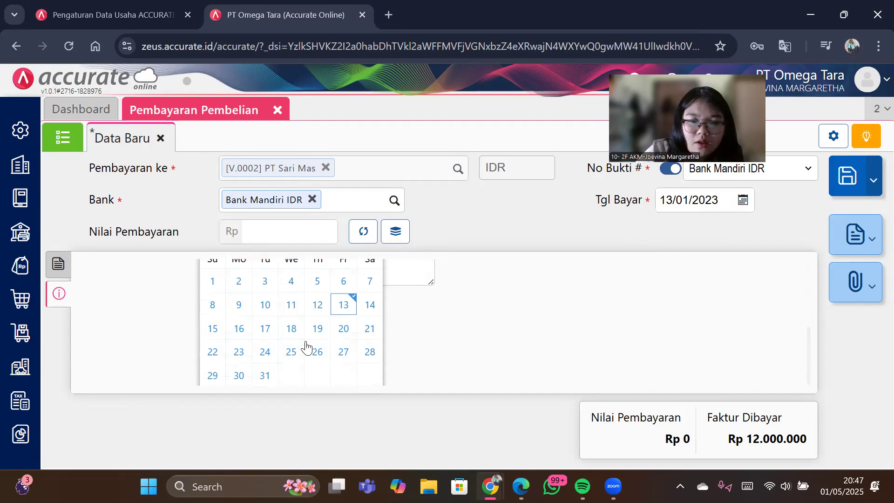
{"action": "left_click", "coordinate": [266, 374]}
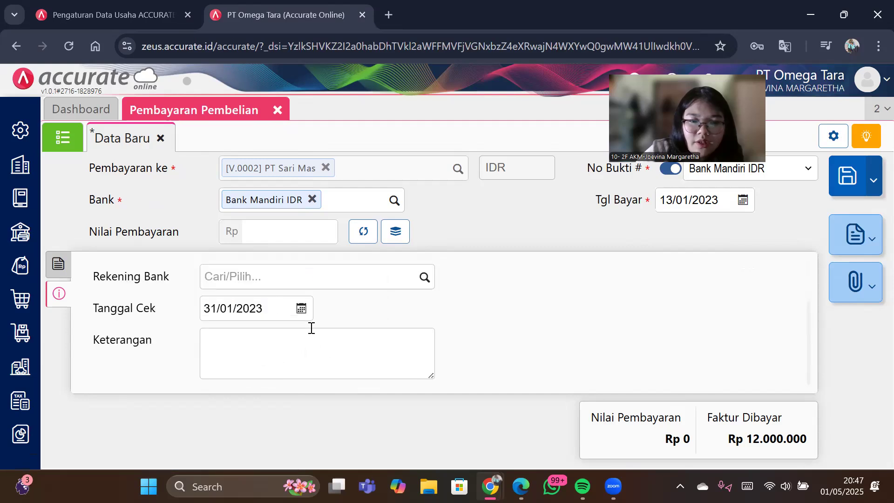
{"action": "key", "text": "alt+Tab"}
{"action": "left_click", "coordinate": [426, 259]}
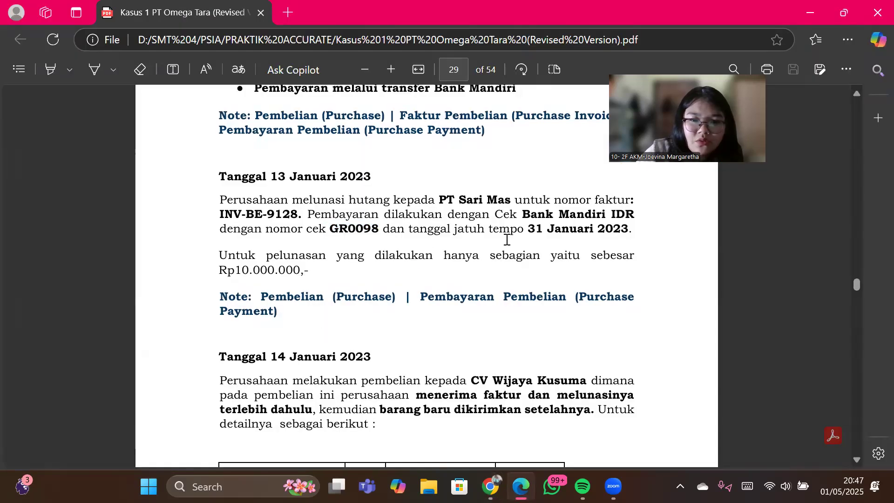
{"action": "left_click_drag", "start_coordinate": [529, 230], "coordinate": [637, 233]}
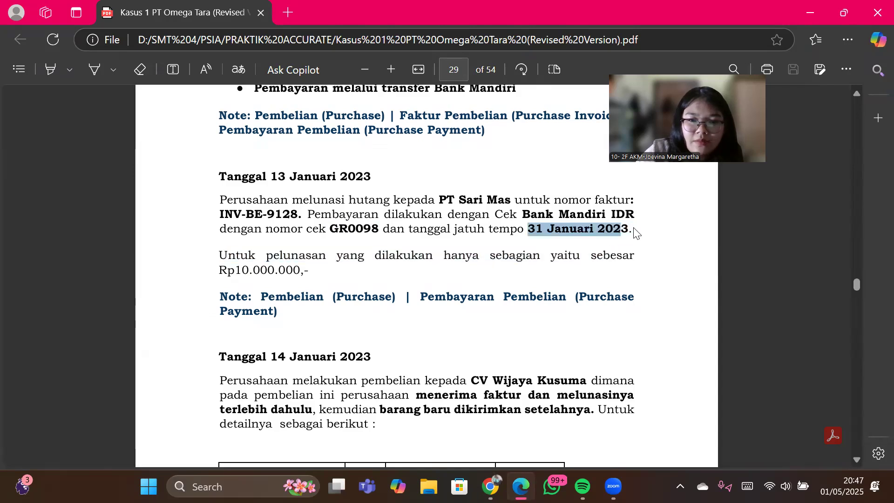
{"action": "left_click", "coordinate": [477, 241]}
{"action": "key", "text": "alt+Tab"}
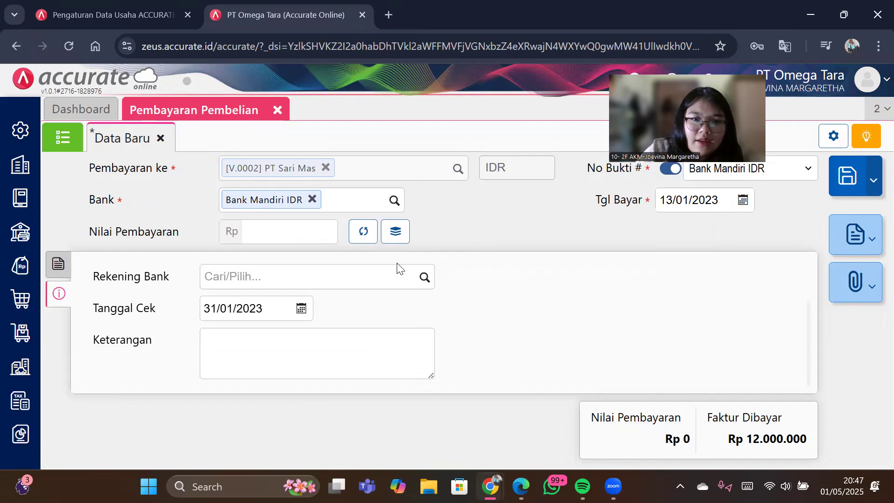
- Set the payment value (Nilai Pembayaran) to Rp 10.000.000 and distribute it to invoice INV-BE-9128
{"action": "left_click", "coordinate": [58, 264]}
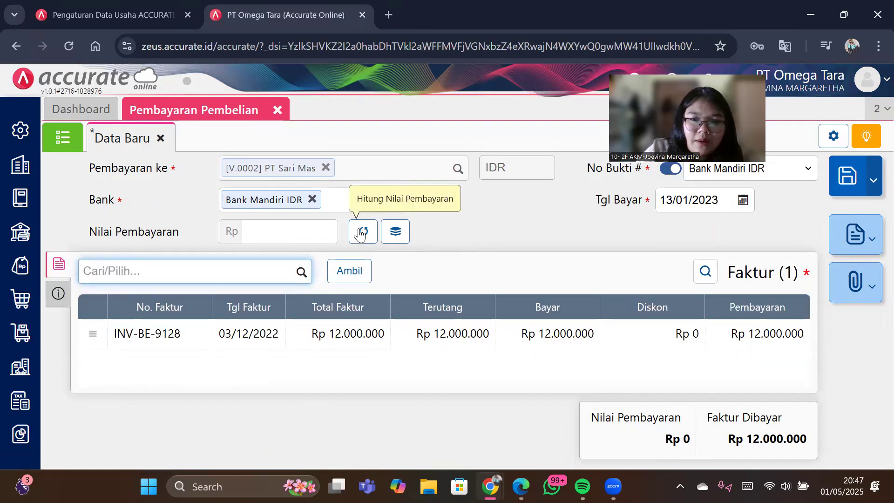
{"action": "left_click", "coordinate": [395, 236]}
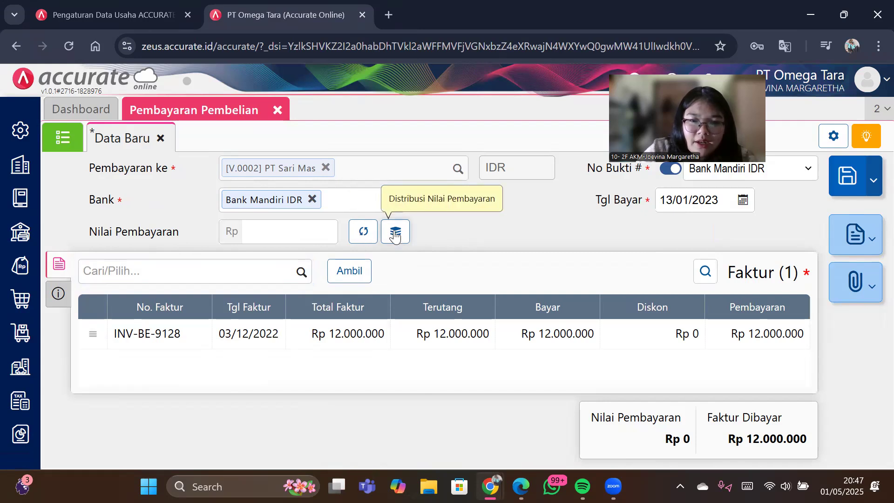
{"action": "left_click", "coordinate": [301, 225]}
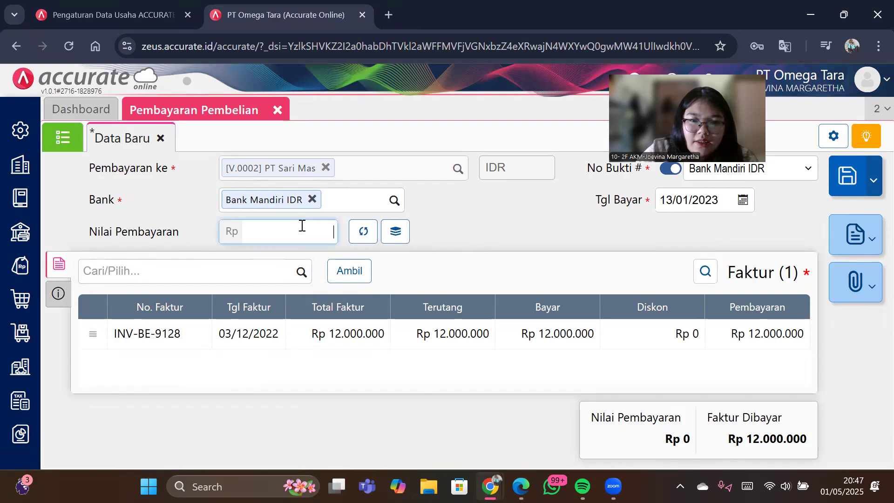
{"action": "type", "text": "10"}
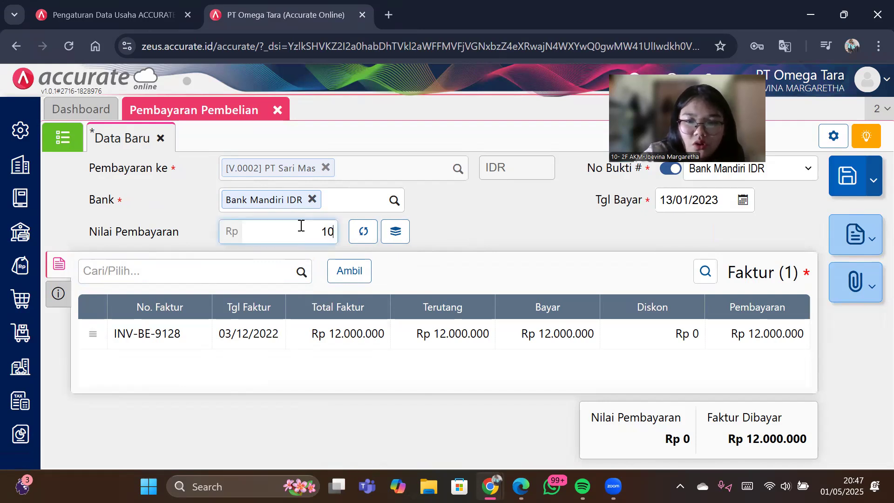
{"action": "type", "text": "000.000"}
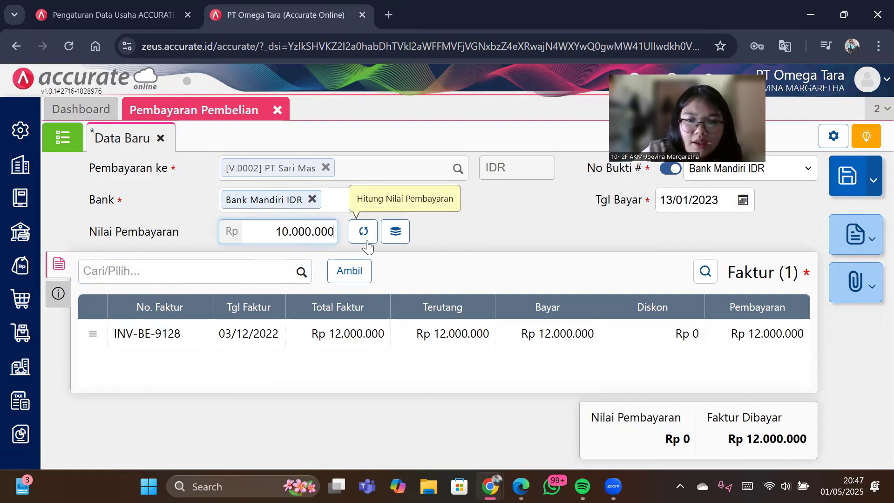
{"action": "left_click", "coordinate": [389, 239]}
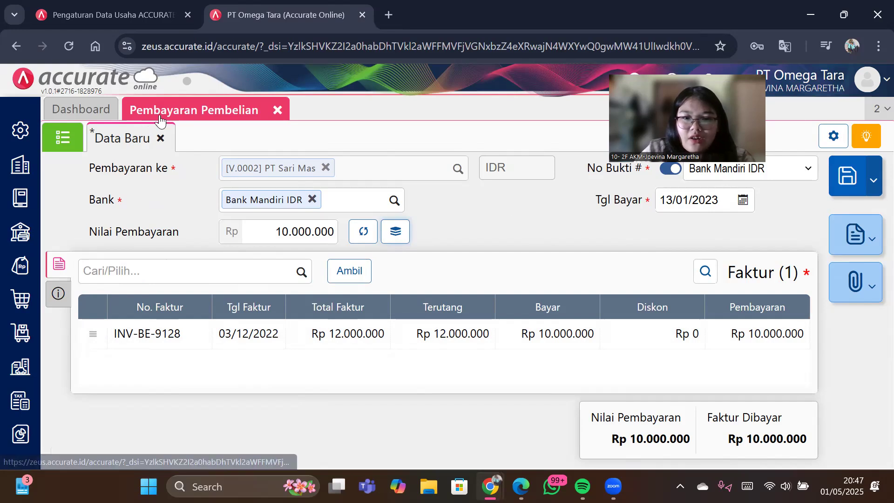
- Check the payment's cheque details against the case PDF, save the PT Sari Mas payment and close the purchase payment form
{"action": "key", "text": "alt+Tab"}
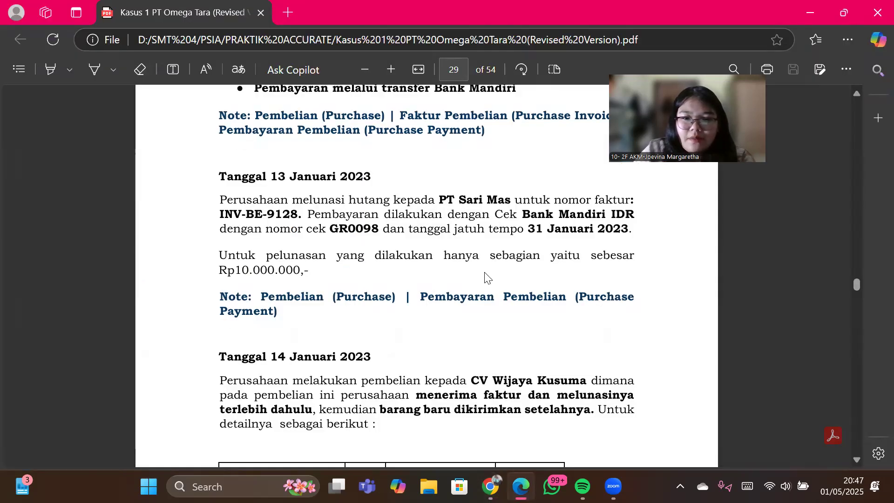
{"action": "key", "text": "alt+Tab"}
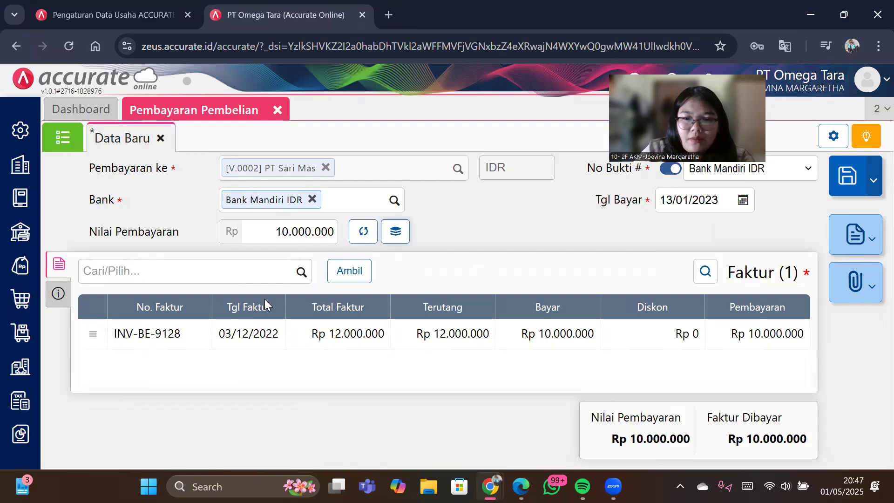
{"action": "left_click", "coordinate": [58, 293]}
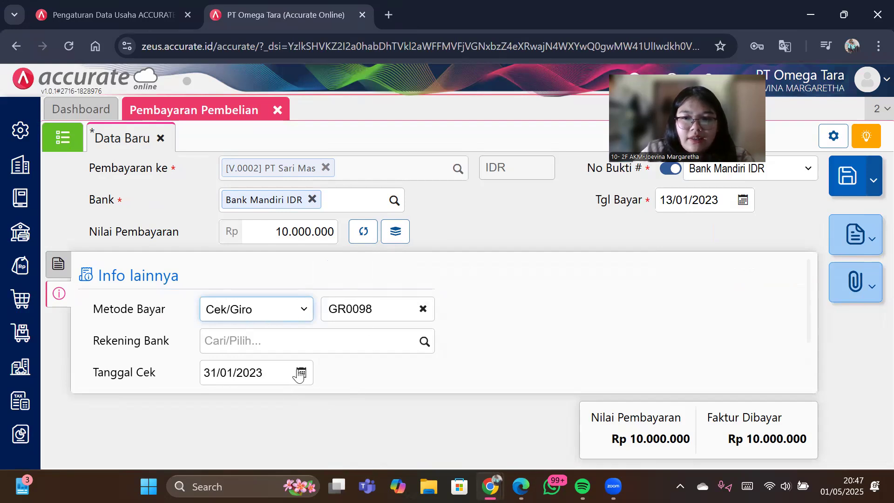
{"action": "key", "text": "alt+Tab"}
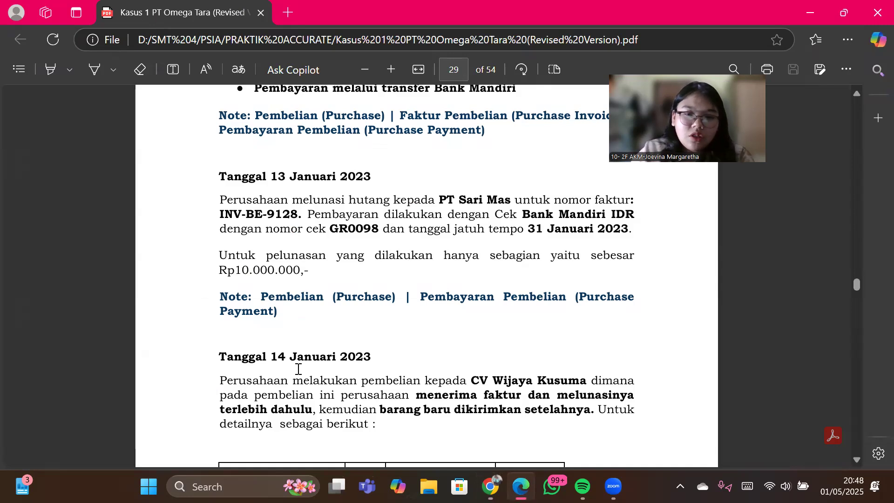
{"action": "key", "text": "alt+Tab"}
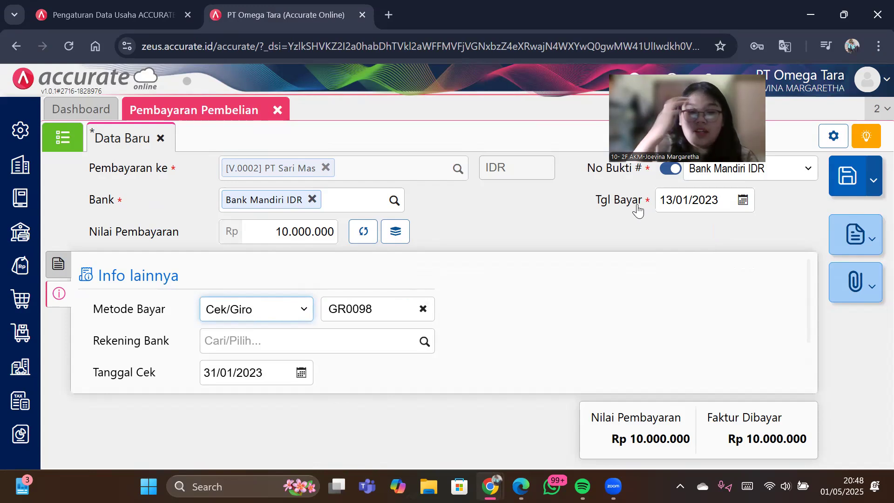
{"action": "left_click", "coordinate": [847, 183]}
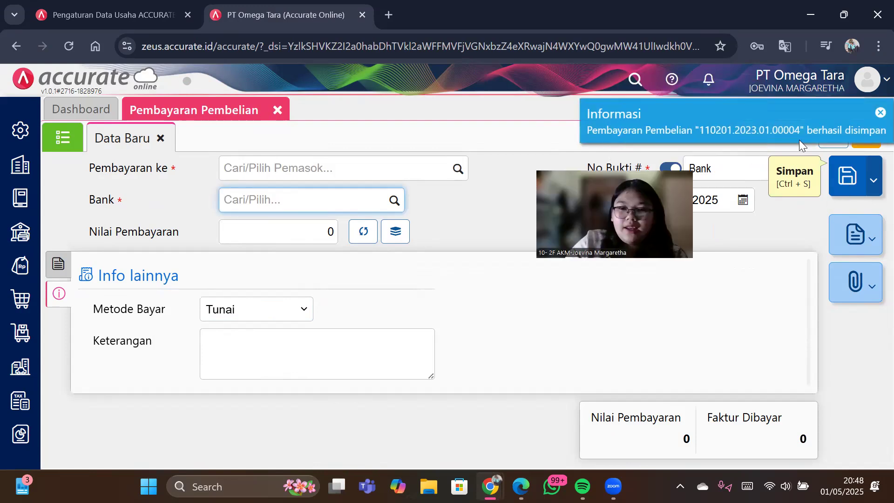
{"action": "left_click", "coordinate": [276, 110]}
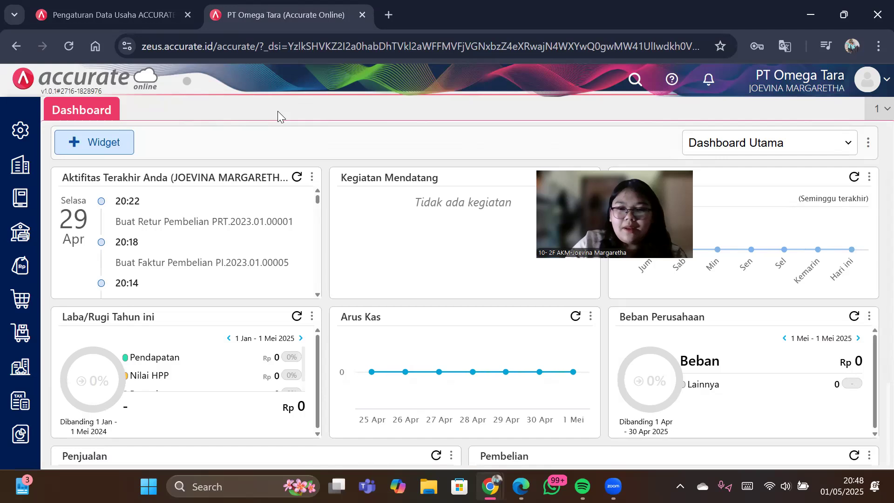
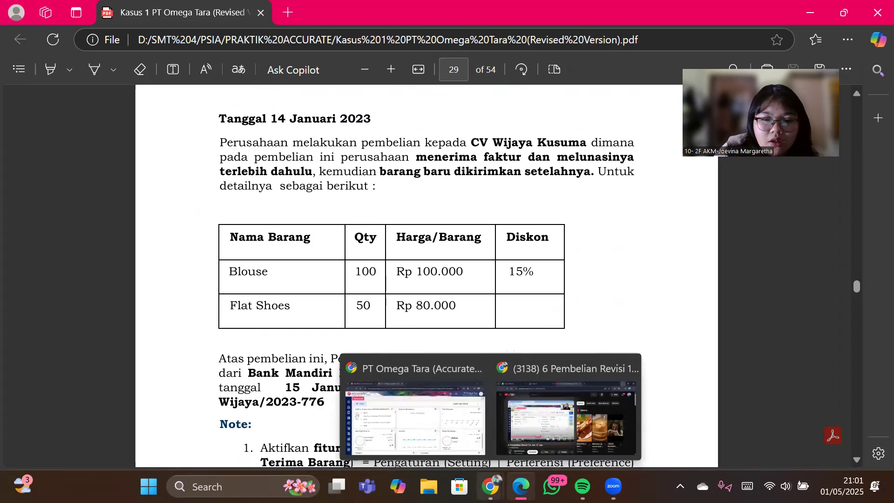
- Check the case PDF's note, then enable the purchase feature Tagihan Dimuka (Mendahului Terima Barang) in Accurate's Preferensi and save
{"action": "left_click", "coordinate": [446, 435]}
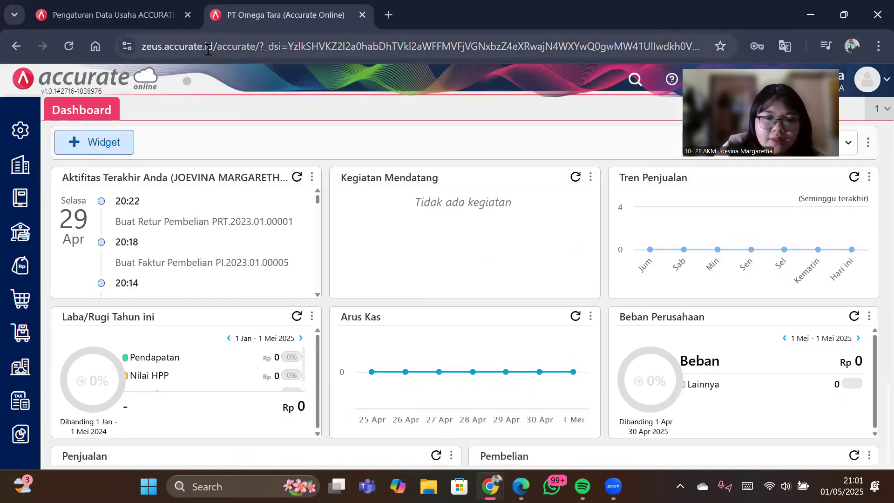
{"action": "key", "text": "alt+Tab"}
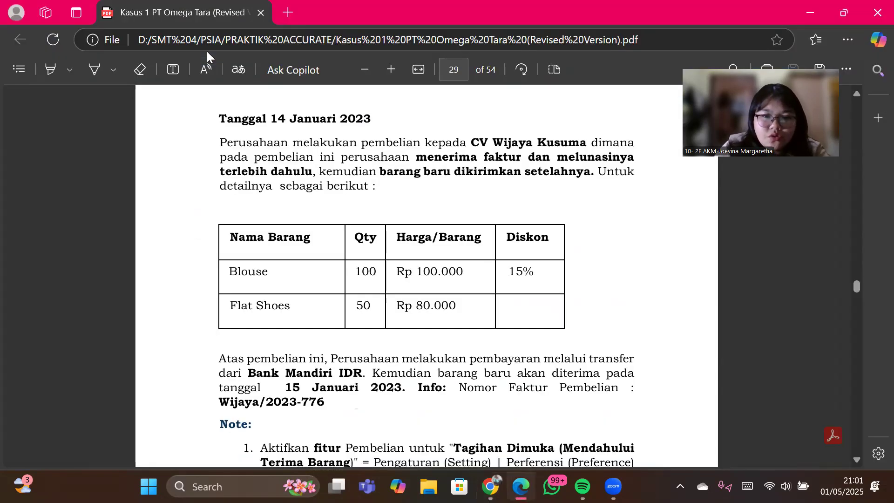
{"action": "scroll", "coordinate": [386, 330], "scroll_direction": "down", "scroll_amount": 1}
{"action": "scroll", "coordinate": [386, 330], "scroll_direction": "down", "scroll_amount": 1}
{"action": "key", "text": "alt+Tab"}
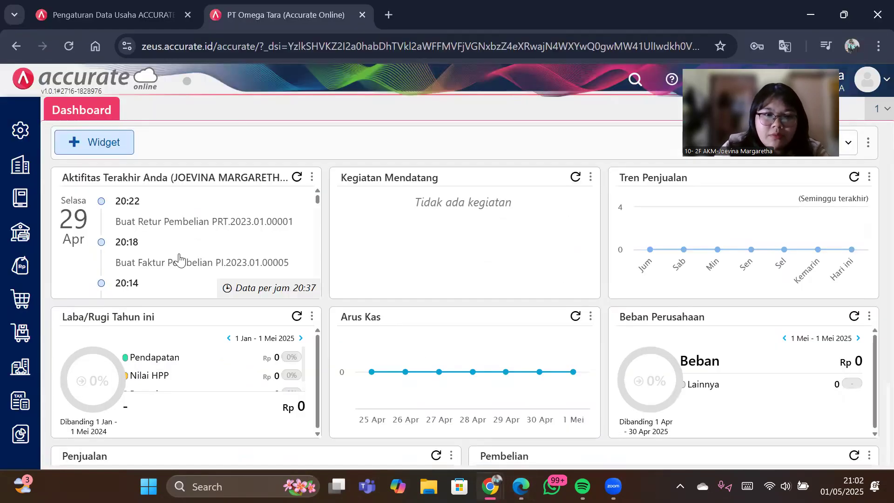
{"action": "left_click", "coordinate": [16, 134]}
{"action": "left_click", "coordinate": [110, 242]}
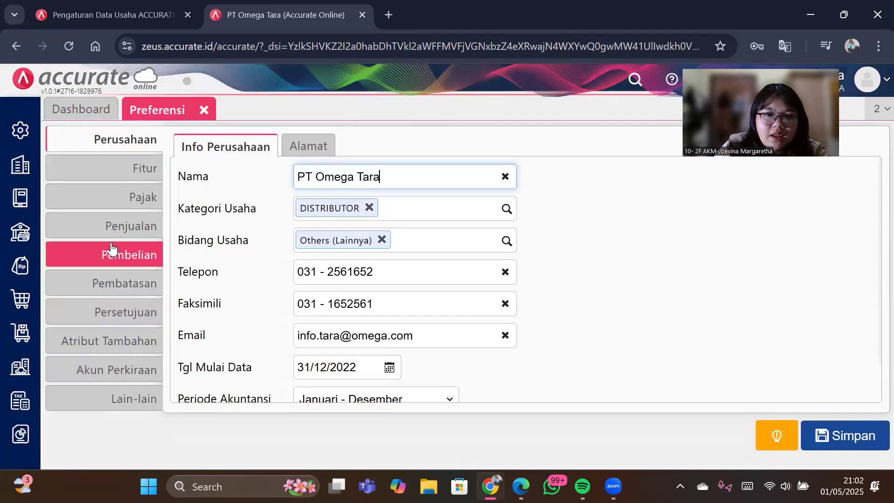
{"action": "left_click", "coordinate": [135, 171]}
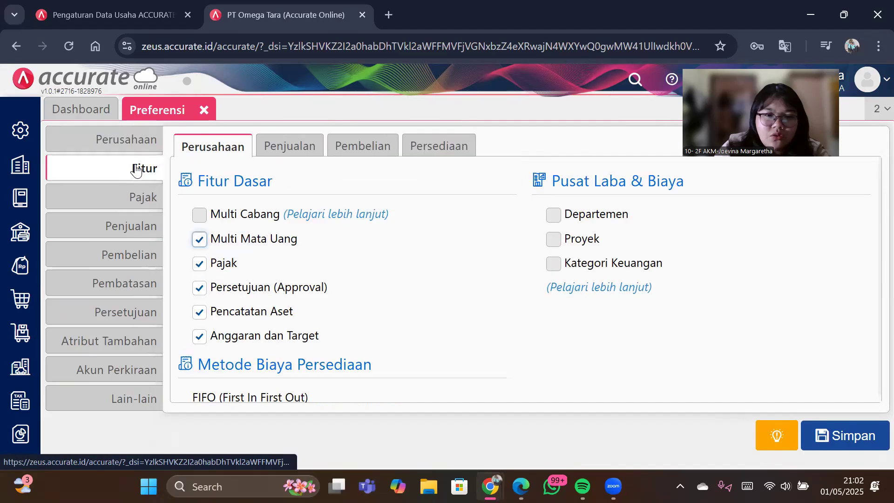
{"action": "left_click", "coordinate": [344, 150]}
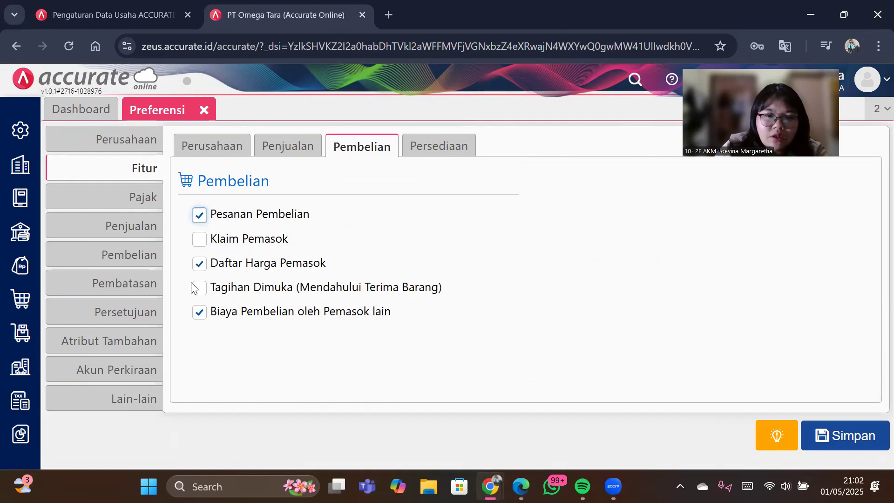
{"action": "left_click", "coordinate": [199, 292]}
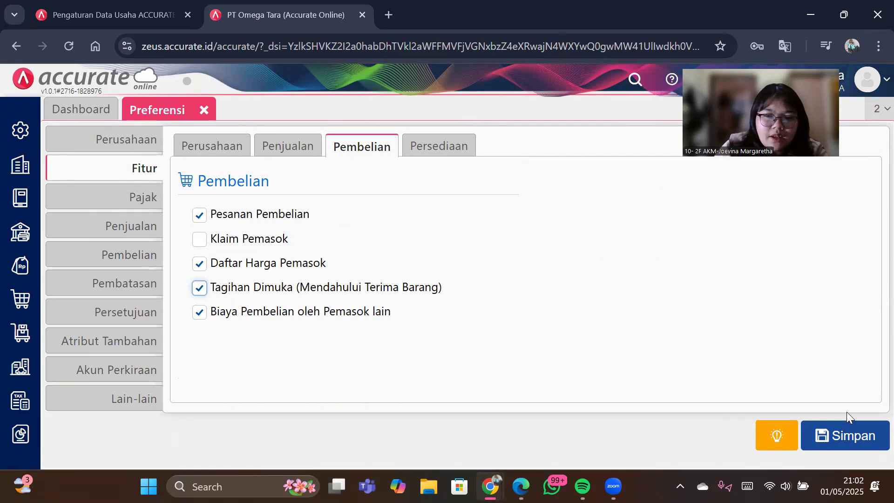
{"action": "left_click", "coordinate": [840, 435]}
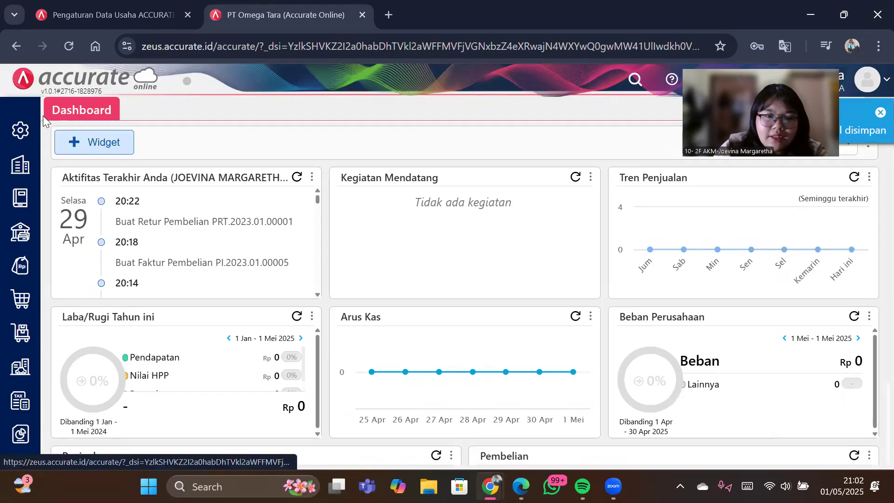
- Start a new purchase invoice (Faktur Pembelian), check its Info lainnya for the Tagihan Dimuka option and return to the item details
{"action": "left_click", "coordinate": [33, 301]}
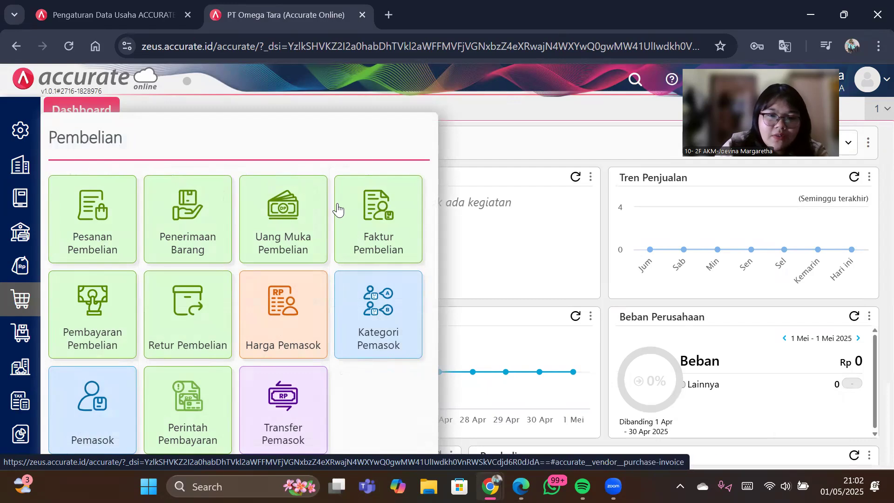
{"action": "left_click", "coordinate": [369, 228]}
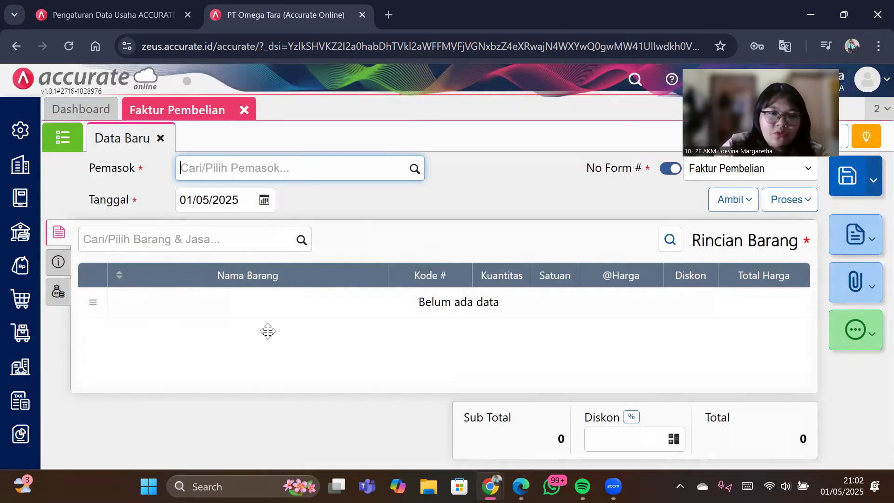
{"action": "left_click", "coordinate": [60, 268]}
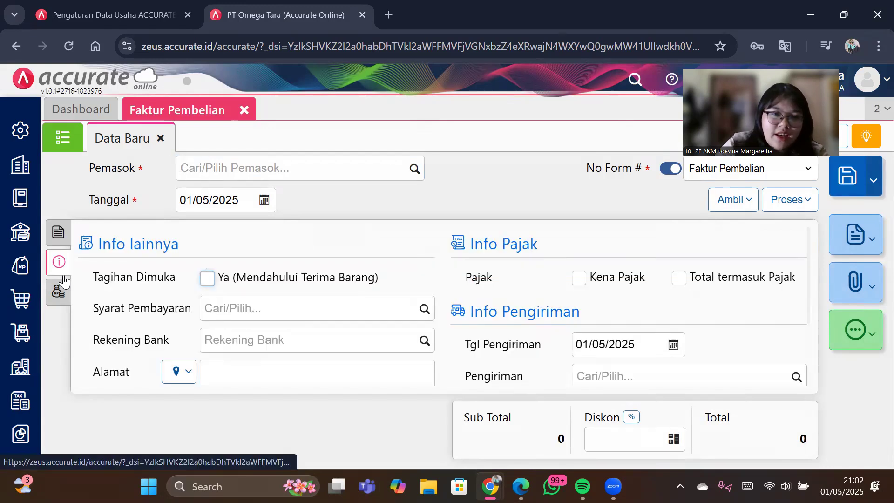
{"action": "left_click_drag", "start_coordinate": [110, 280], "coordinate": [222, 291]}
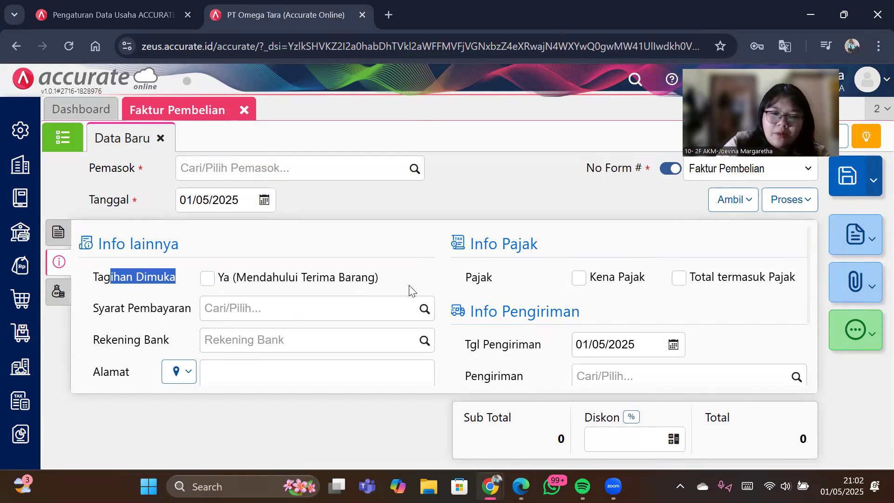
{"action": "left_click", "coordinate": [58, 232]}
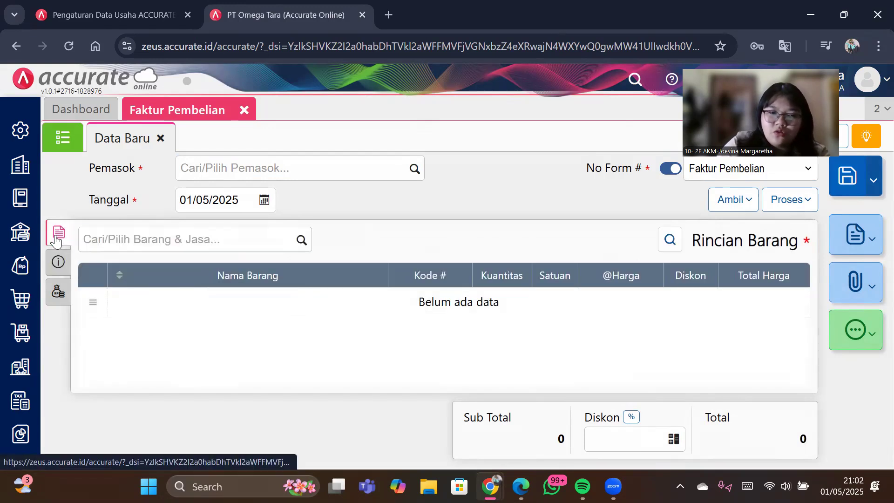
- Check the supplier name in the case PDF and save CV Wijaya Kusuma as a new supplier (Pemasok) for the invoice
{"action": "left_click", "coordinate": [413, 176]}
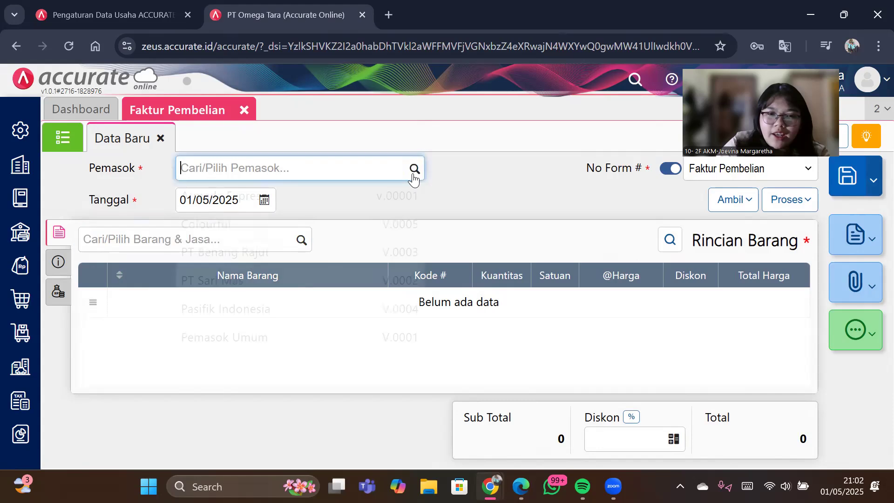
{"action": "left_click", "coordinate": [341, 165]}
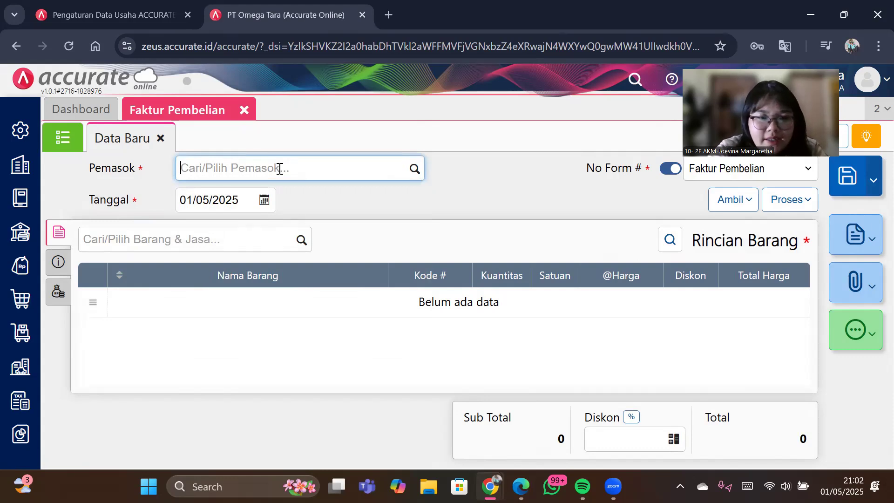
{"action": "type", "text": "CV Wijaya Kusuma"}
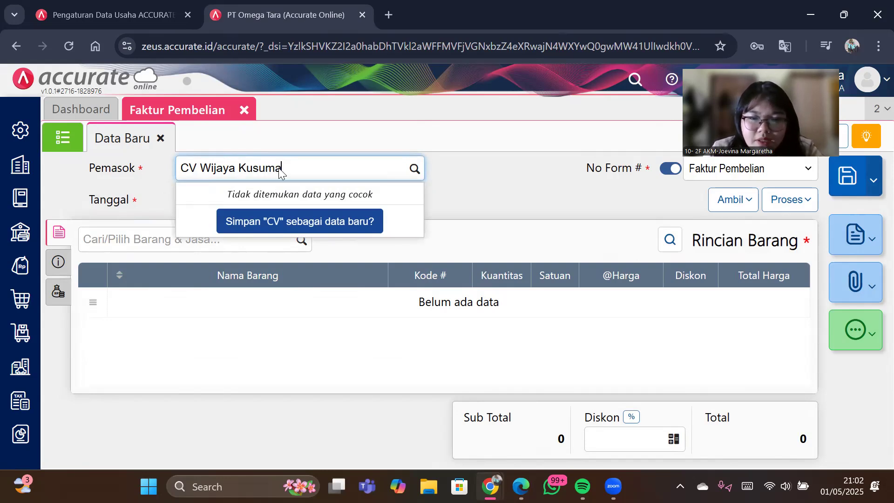
{"action": "key", "text": "alt+Tab"}
{"action": "scroll", "coordinate": [279, 169], "scroll_direction": "up", "scroll_amount": 6}
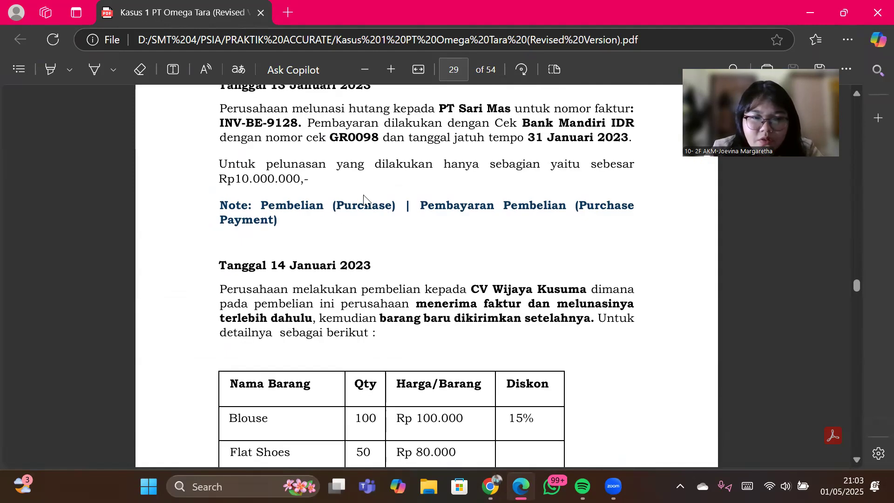
{"action": "key", "text": "alt+Tab"}
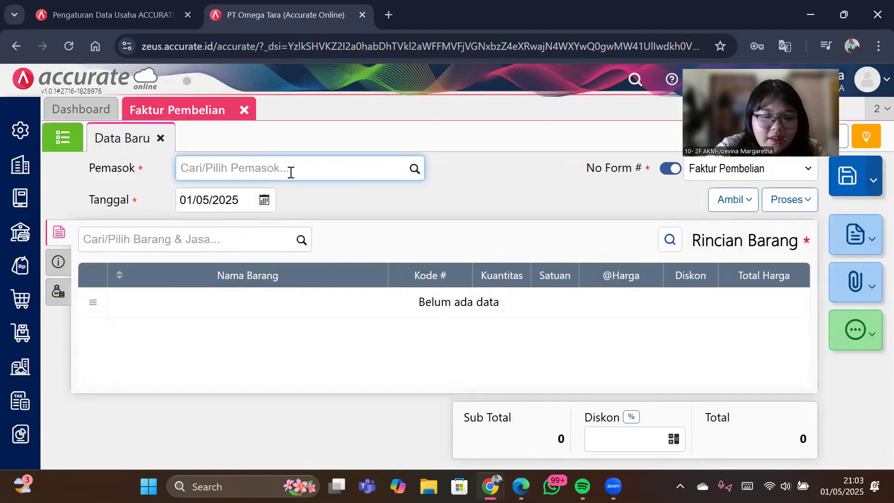
{"action": "type", "text": "CV Wija"}
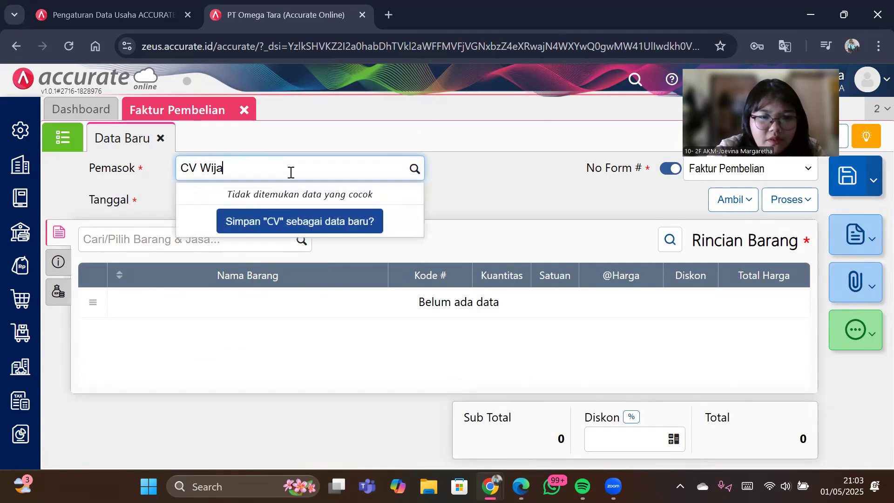
{"action": "type", "text": "ya Kusuma"}
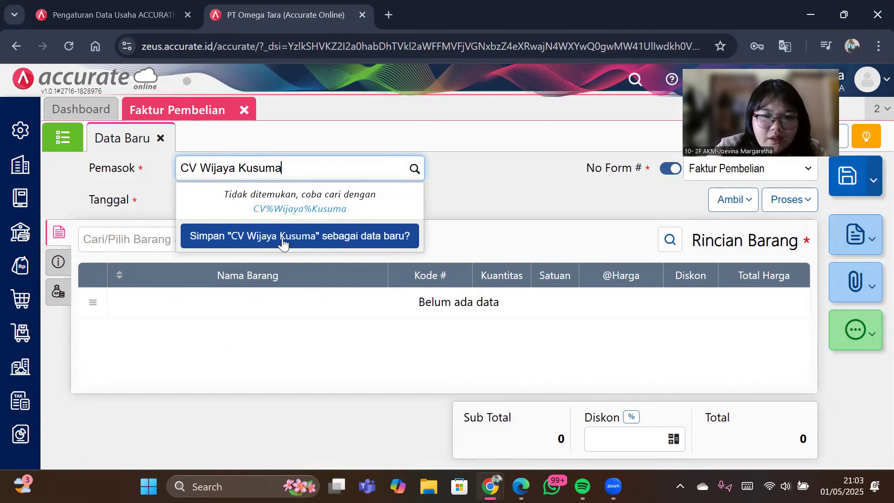
{"action": "left_click", "coordinate": [283, 237]}
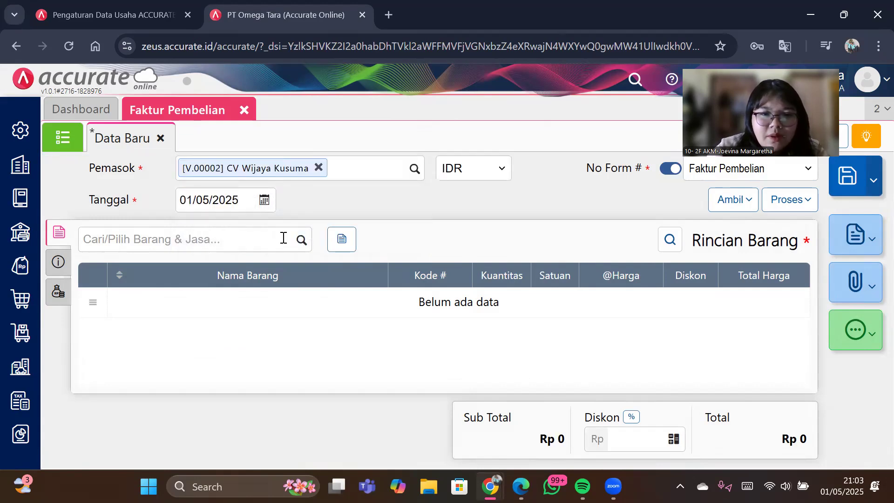
- Set the purchase invoice date (Tanggal) to 14/01/2023
{"action": "left_click", "coordinate": [230, 203]}
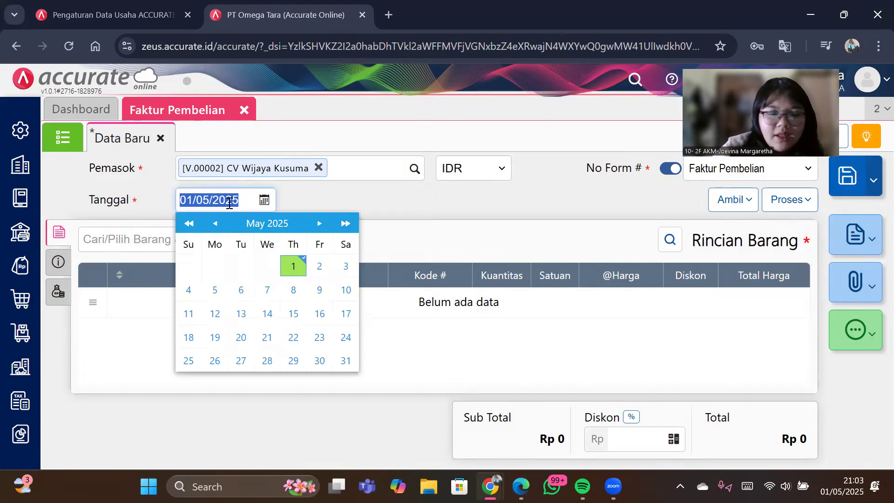
{"action": "type", "text": "1"}
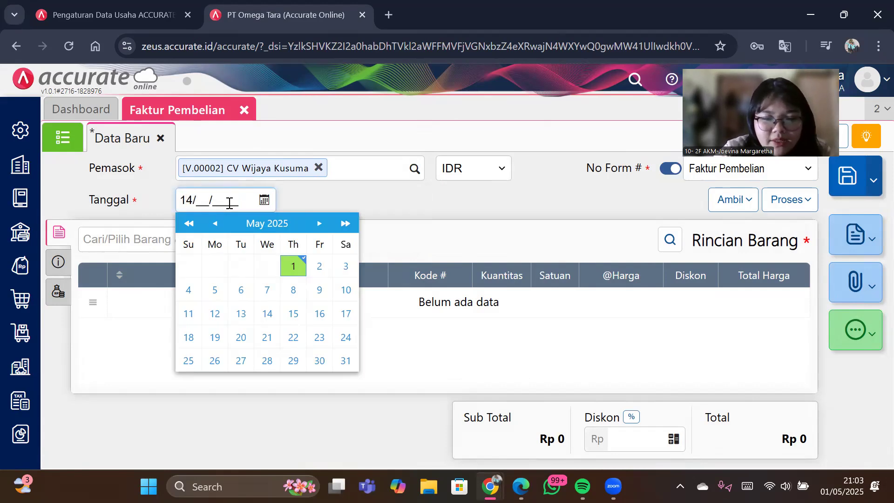
{"action": "type", "text": "4/01/2023"}
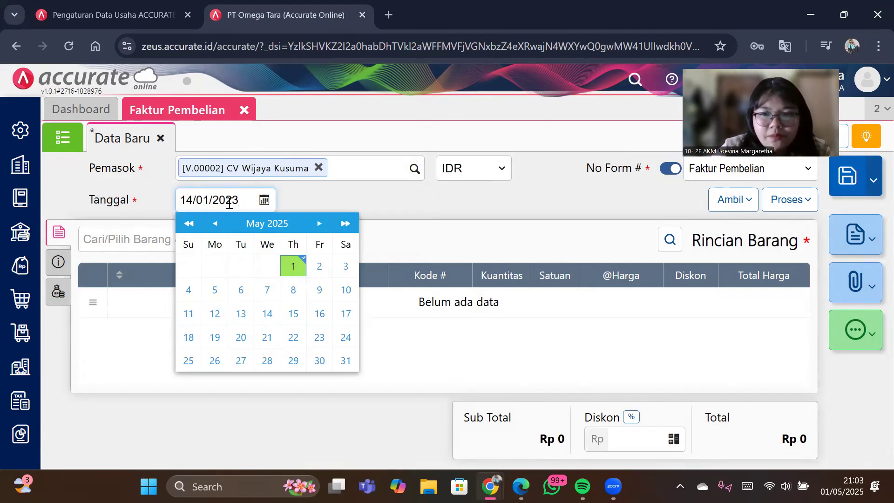
{"action": "left_click", "coordinate": [411, 194]}
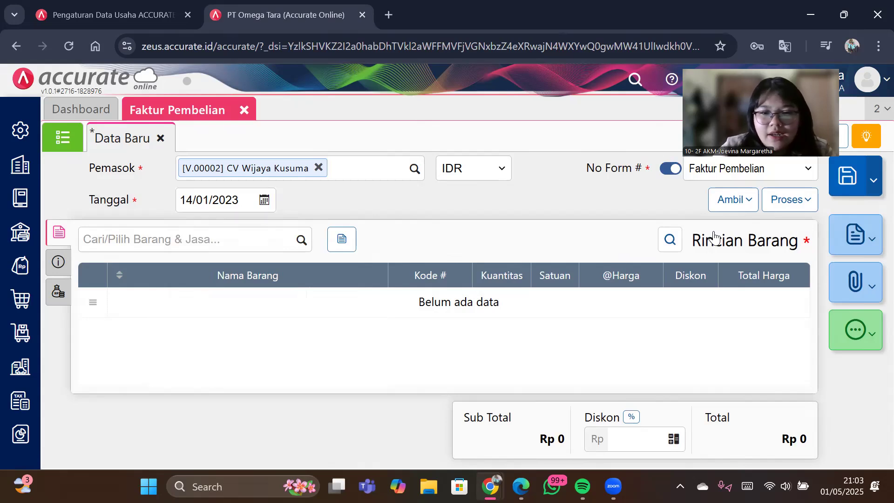
- Look up the 14 January purchase items in the case PDF and add the Blouse item to the invoice
{"action": "key", "text": "alt+Tab"}
{"action": "scroll", "coordinate": [471, 301], "scroll_direction": "up", "scroll_amount": 2}
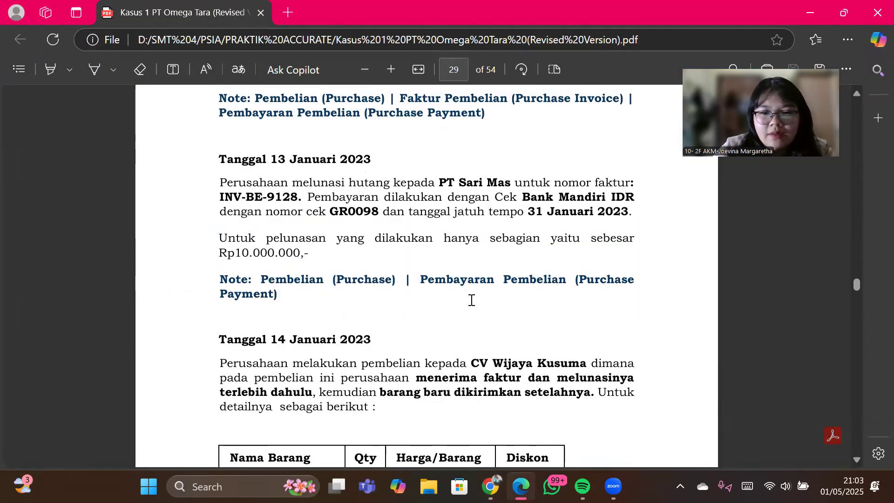
{"action": "scroll", "coordinate": [471, 300], "scroll_direction": "down", "scroll_amount": 4}
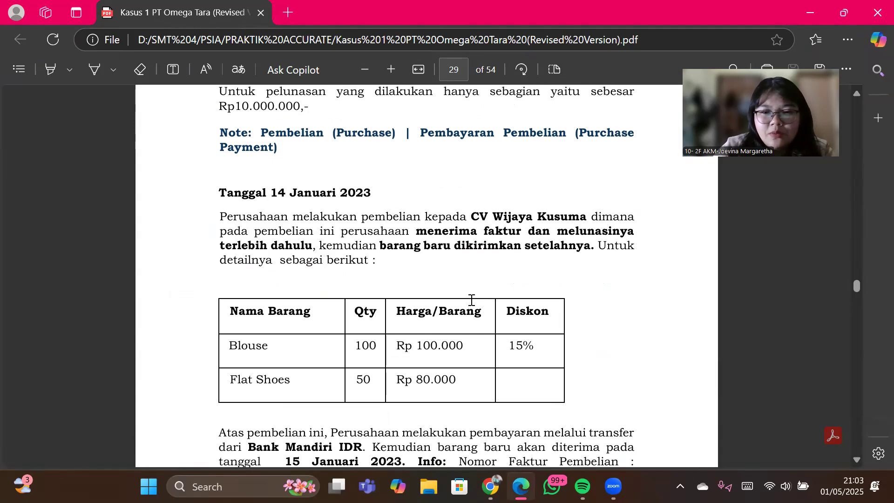
{"action": "scroll", "coordinate": [471, 300], "scroll_direction": "down", "scroll_amount": 2}
{"action": "scroll", "coordinate": [319, 269], "scroll_direction": "down", "scroll_amount": 1}
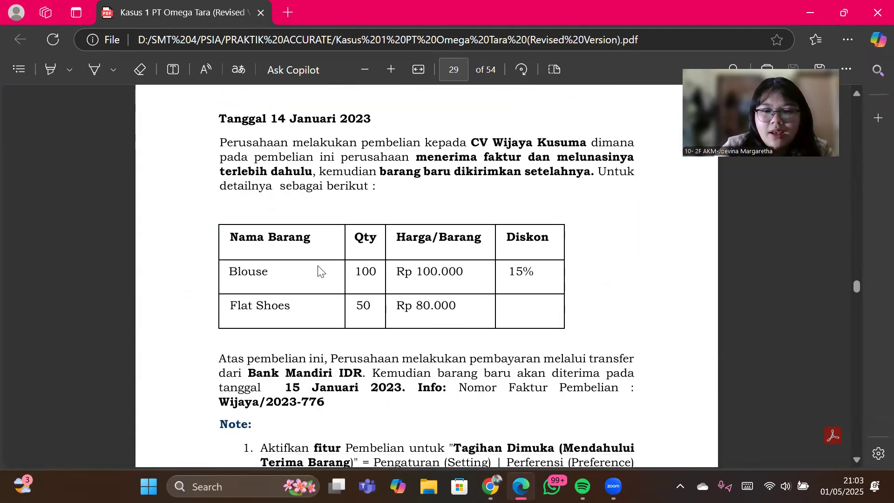
{"action": "key", "text": "alt+Tab"}
{"action": "left_click", "coordinate": [301, 239]}
{"action": "left_click", "coordinate": [239, 280]}
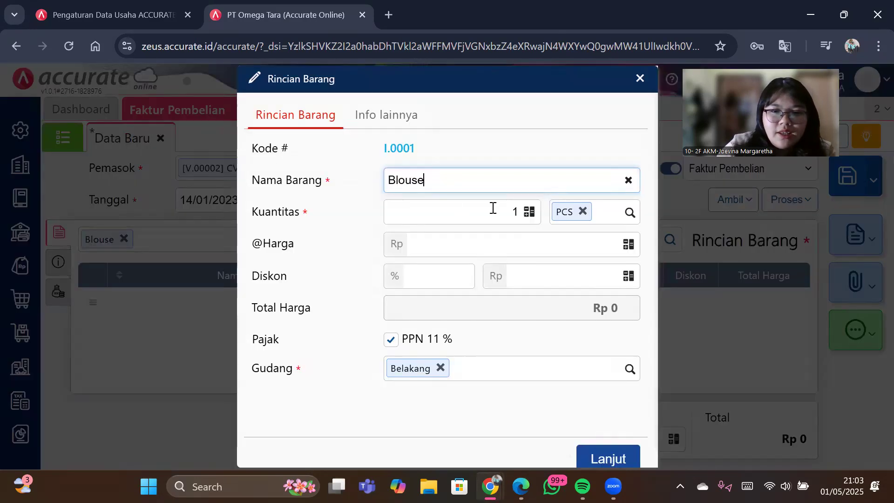
- Check the Blouse quantity in the case PDF and set Kuantitas to 100 PCS in the item details
{"action": "key", "text": "alt+Tab"}
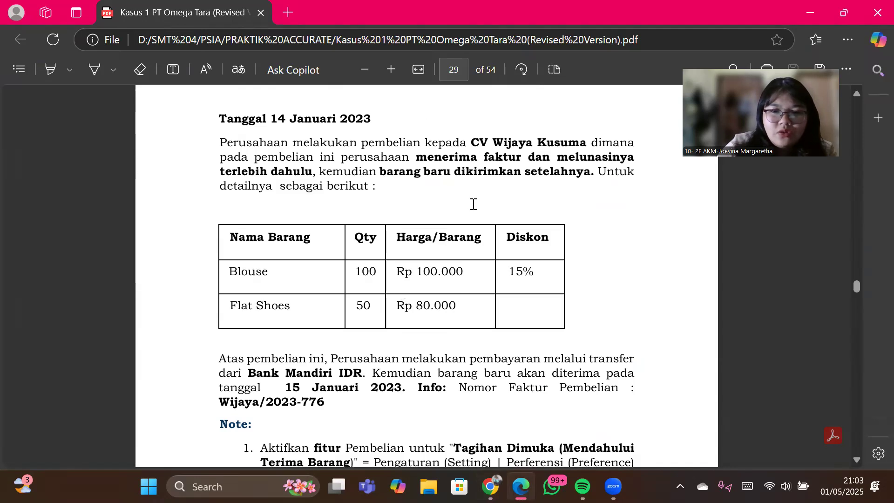
{"action": "key", "text": "alt+Tab"}
{"action": "left_click", "coordinate": [518, 215]}
{"action": "type", "text": "00"}
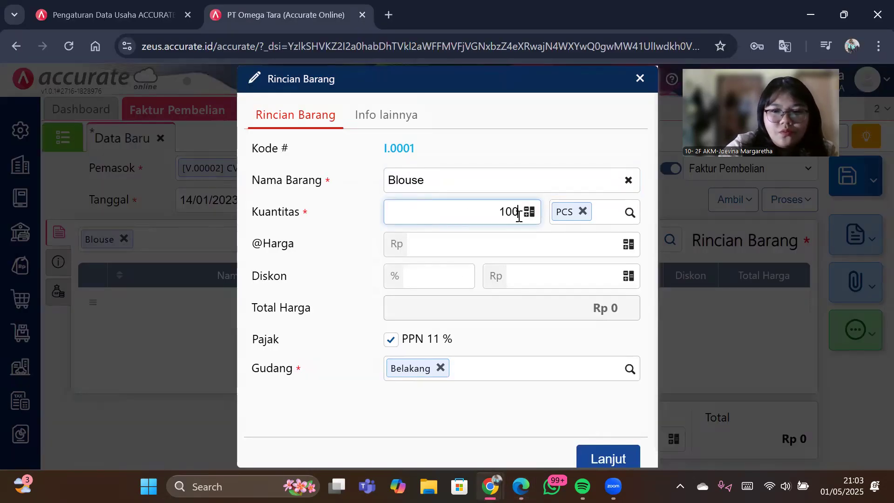
{"action": "left_click", "coordinate": [510, 250]}
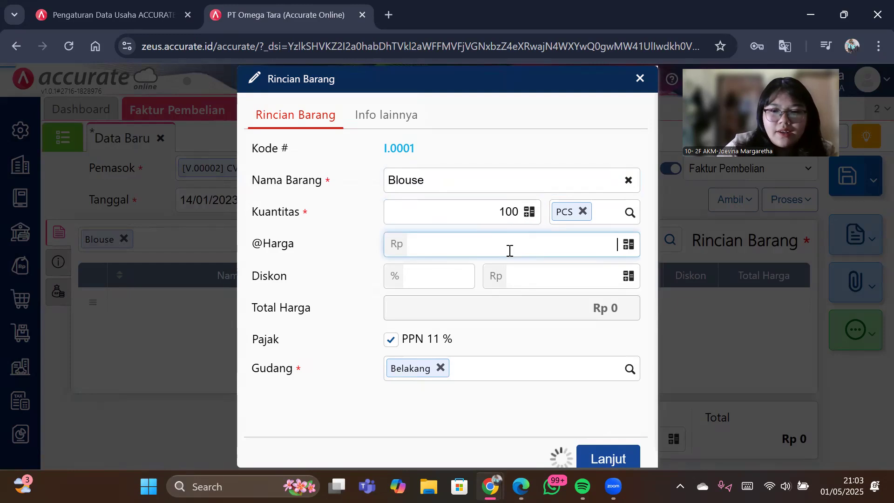
{"action": "key", "text": "alt+Tab"}
{"action": "key", "text": "alt+Tab"}
{"action": "type", "text": "100"}
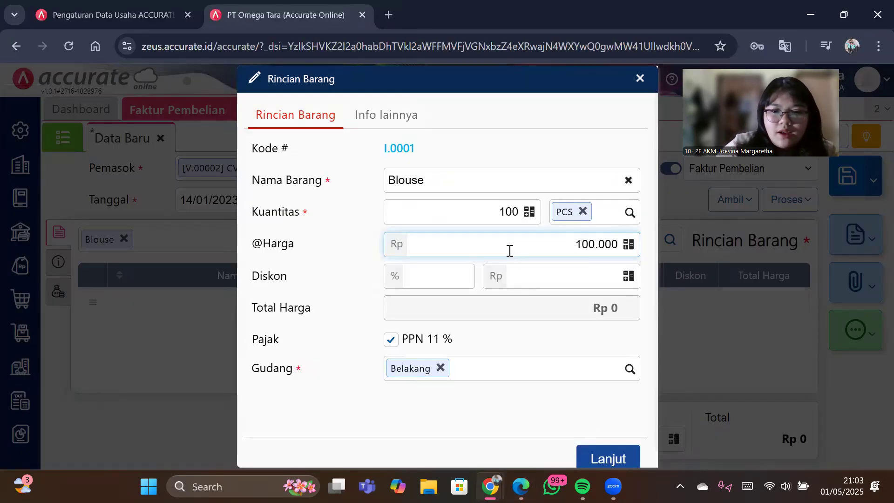
{"action": "left_click", "coordinate": [449, 277]}
{"action": "type", "text": "15"}
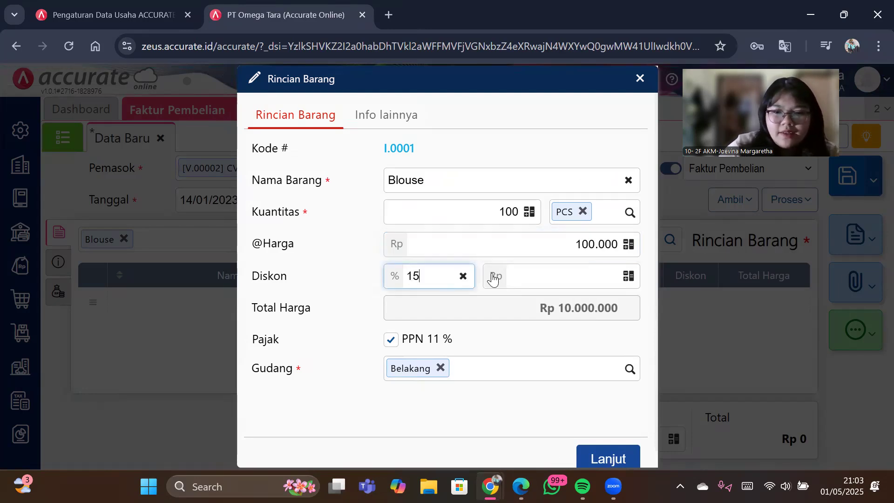
{"action": "left_click", "coordinate": [501, 304]}
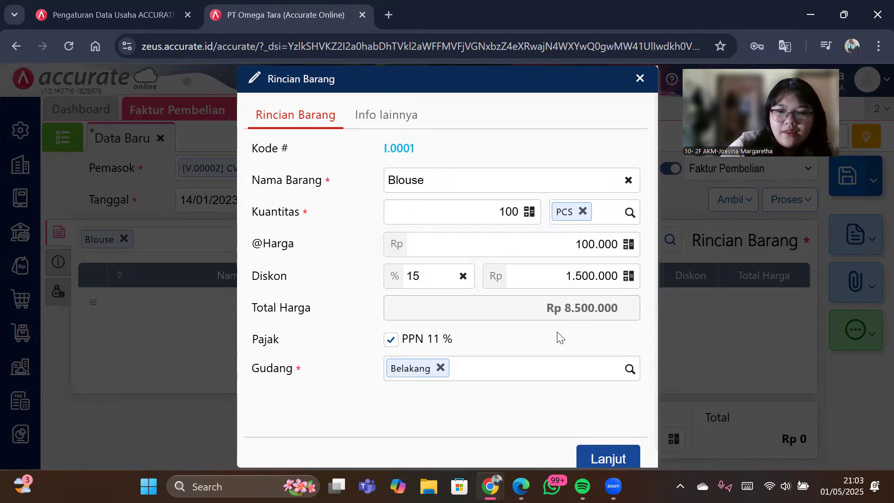
- Examine the 14 and 15 January entries in the case PDF for the warehouse receiving the purchased goods
{"action": "scroll", "coordinate": [559, 337], "scroll_direction": "down", "scroll_amount": 1}
{"action": "key", "text": "alt+Tab"}
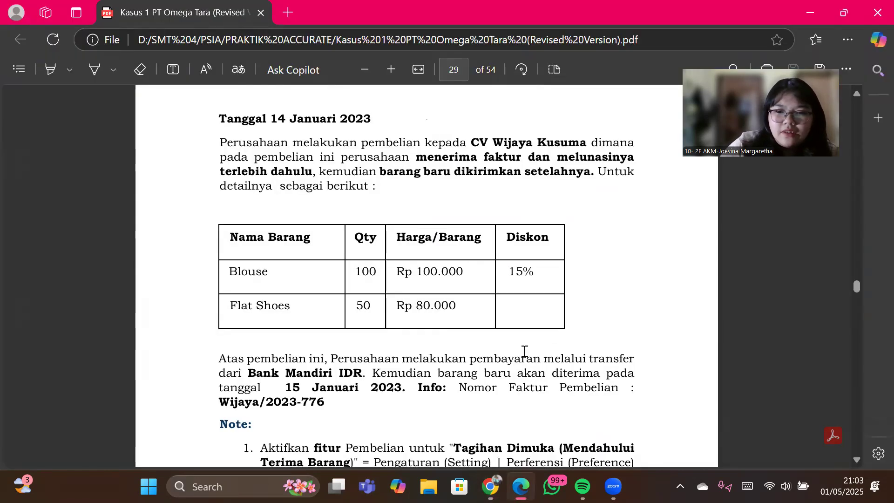
{"action": "scroll", "coordinate": [524, 351], "scroll_direction": "down", "scroll_amount": 4}
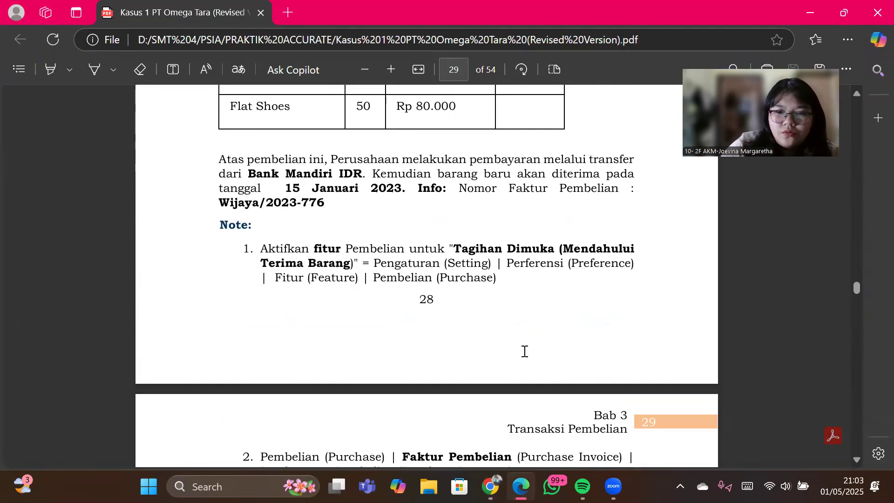
{"action": "scroll", "coordinate": [525, 351], "scroll_direction": "down", "scroll_amount": 2}
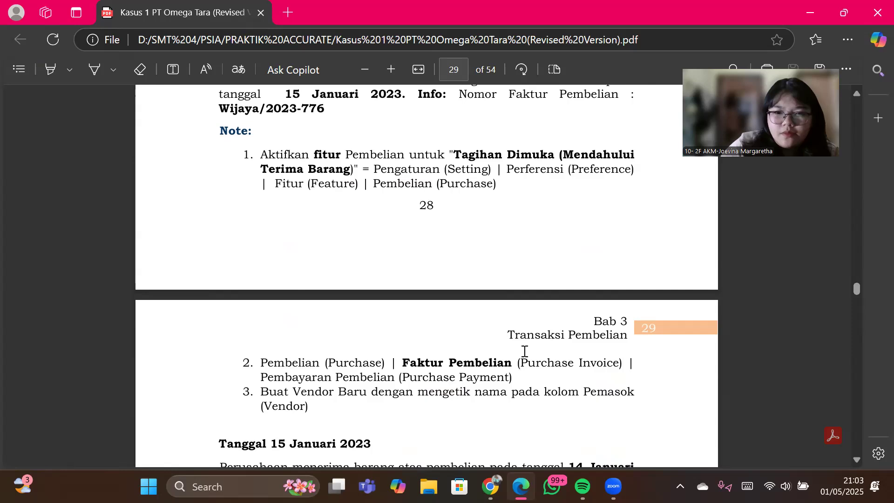
{"action": "scroll", "coordinate": [524, 351], "scroll_direction": "up", "scroll_amount": 8}
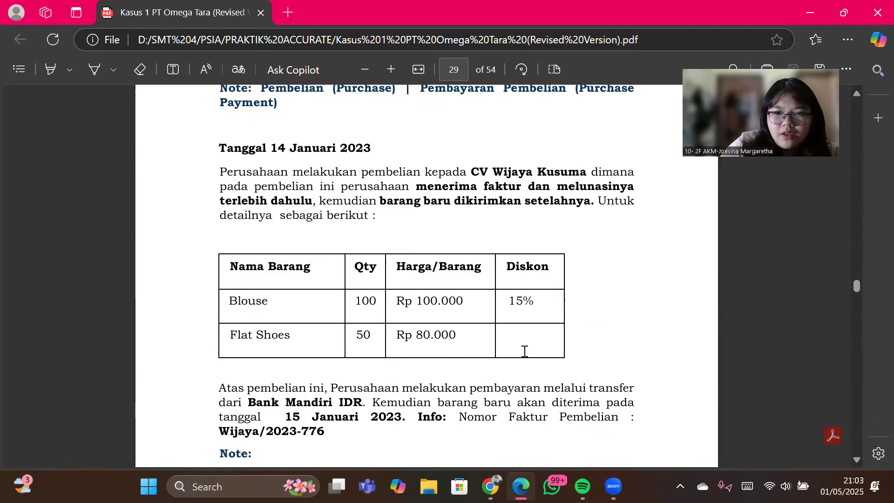
{"action": "scroll", "coordinate": [524, 351], "scroll_direction": "down", "scroll_amount": 2}
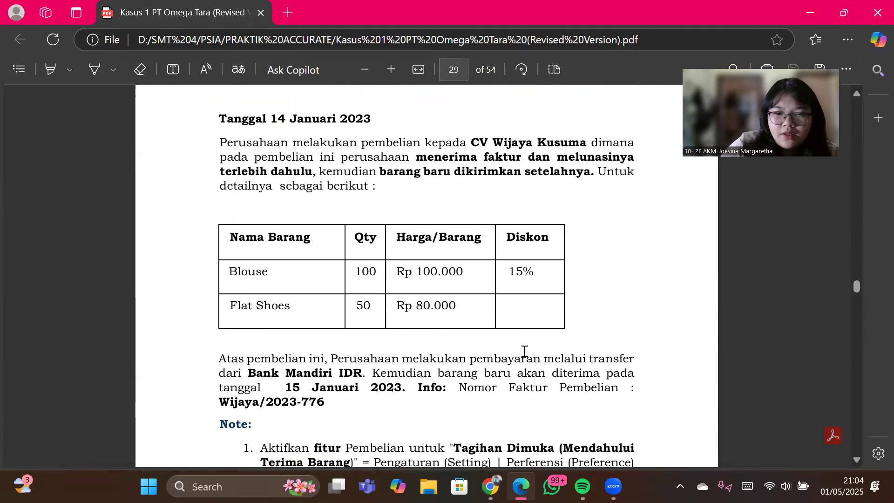
{"action": "scroll", "coordinate": [524, 351], "scroll_direction": "down", "scroll_amount": 3}
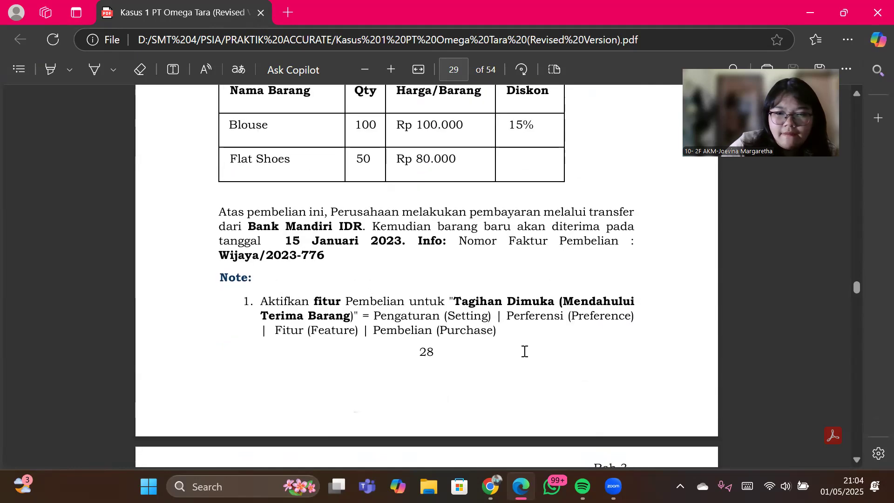
{"action": "scroll", "coordinate": [524, 351], "scroll_direction": "down", "scroll_amount": 5}
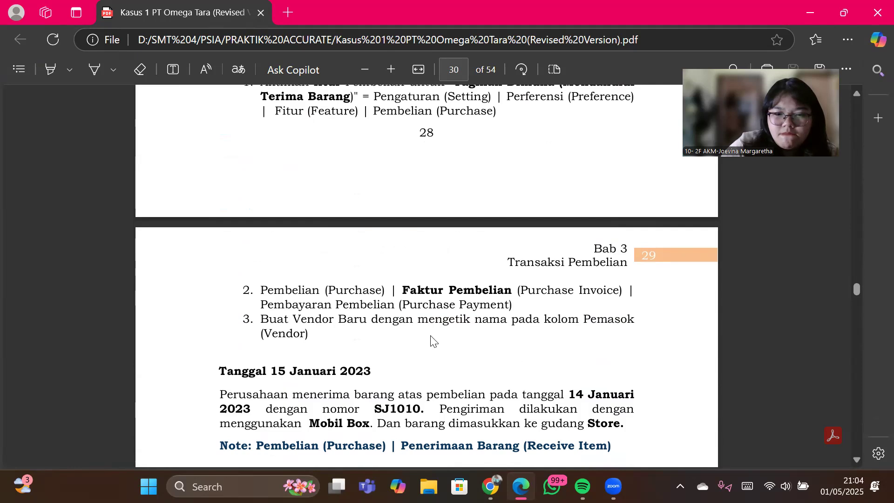
{"action": "scroll", "coordinate": [432, 340], "scroll_direction": "up", "scroll_amount": 10}
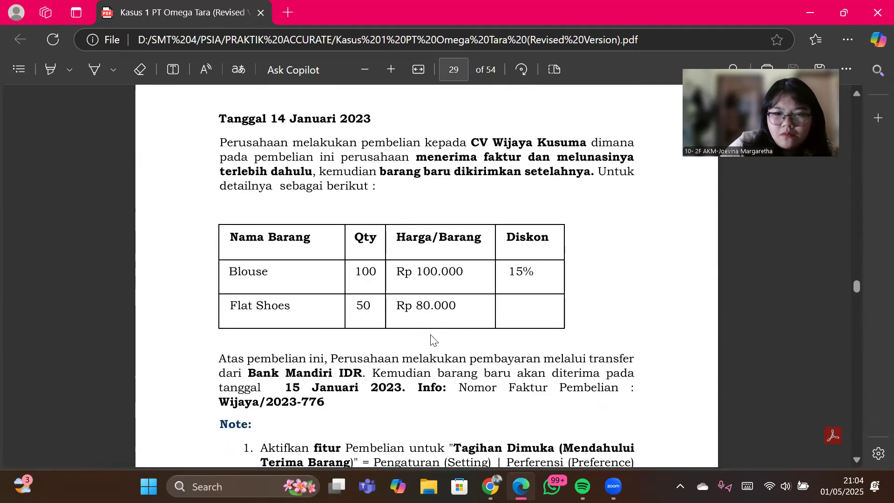
{"action": "key", "text": "alt+Tab"}
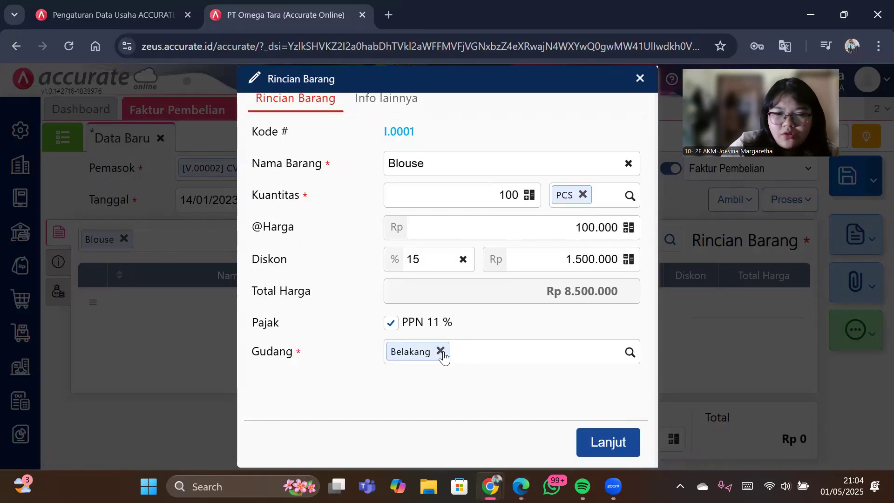
- Change the Blouse item's warehouse (Gudang) to Store
{"action": "left_click", "coordinate": [440, 351]}
{"action": "left_click", "coordinate": [621, 349]}
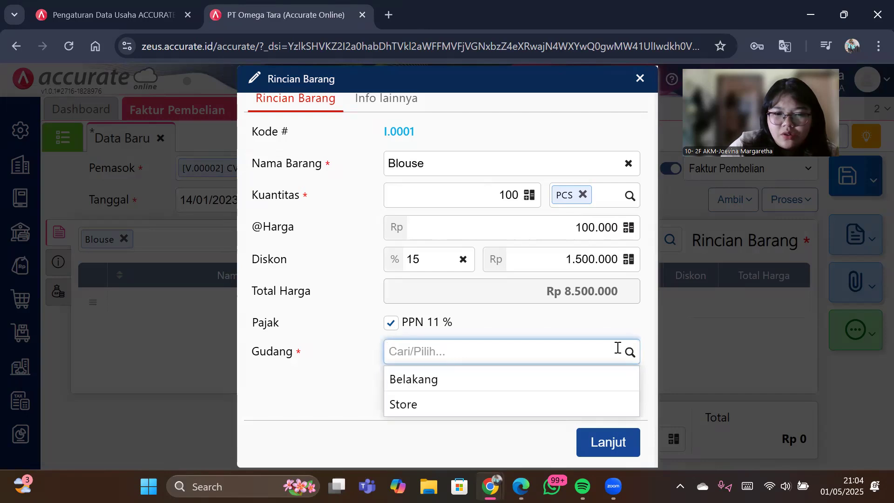
{"action": "left_click", "coordinate": [554, 410]}
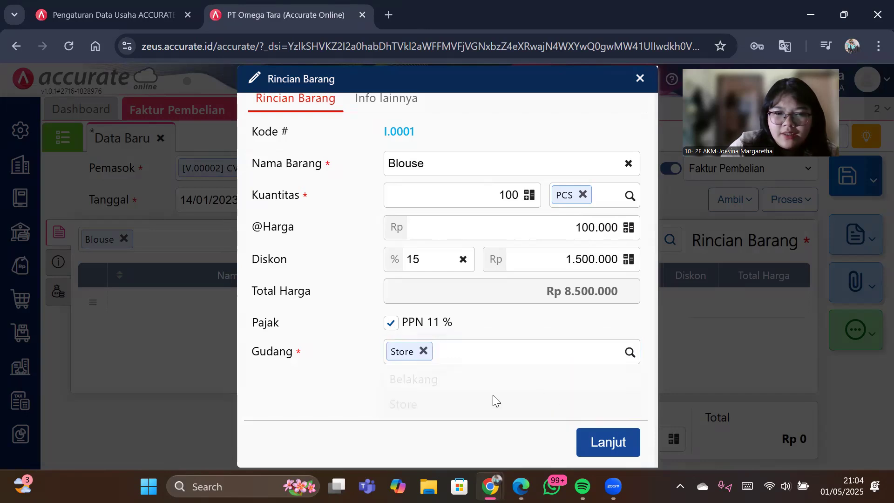
{"action": "scroll", "coordinate": [498, 377], "scroll_direction": "up", "scroll_amount": 1}
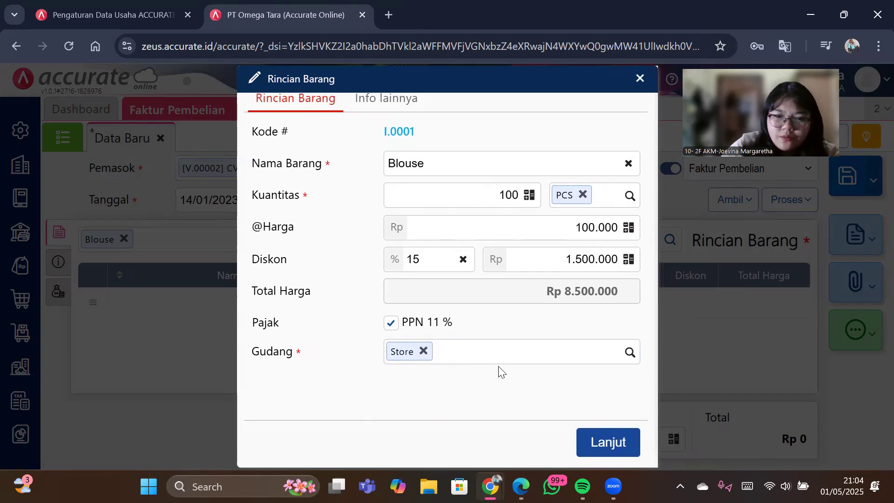
- Recheck the 14 January purchase details in the case PDF and add the completed Blouse line to the invoice
{"action": "key", "text": "alt+Tab"}
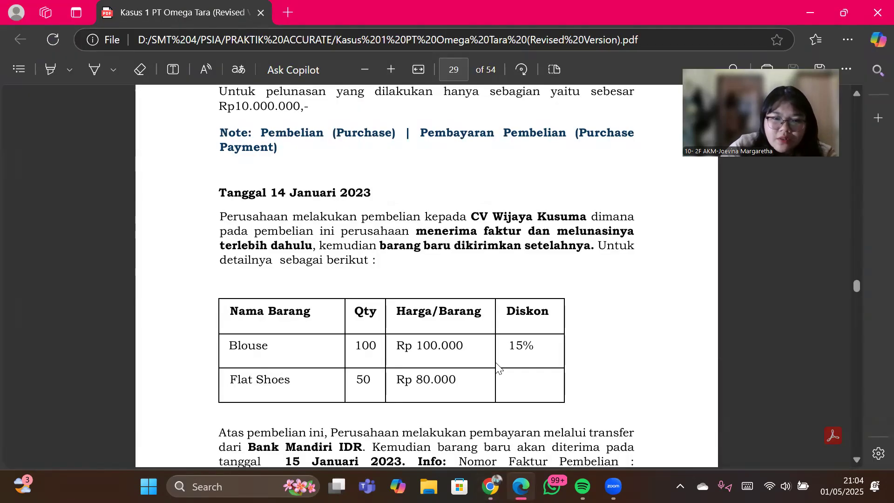
{"action": "scroll", "coordinate": [391, 270], "scroll_direction": "down", "scroll_amount": 1}
{"action": "scroll", "coordinate": [392, 270], "scroll_direction": "down", "scroll_amount": 1}
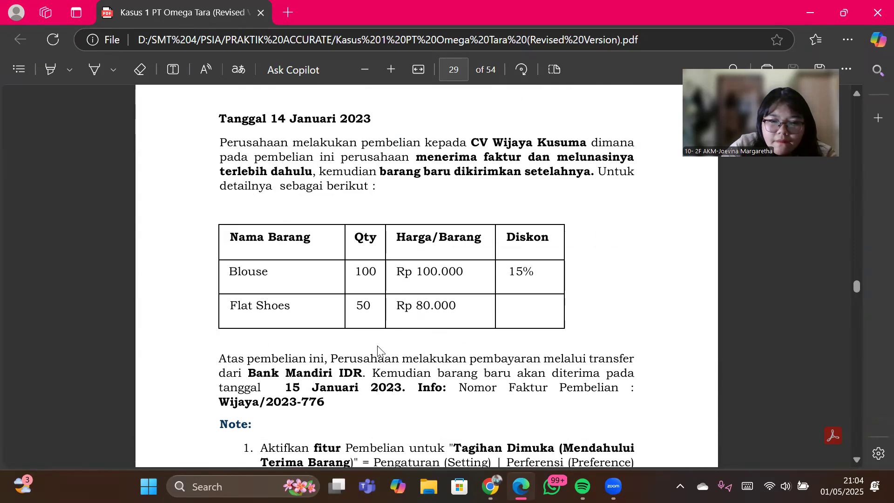
{"action": "scroll", "coordinate": [497, 309], "scroll_direction": "down", "scroll_amount": 1}
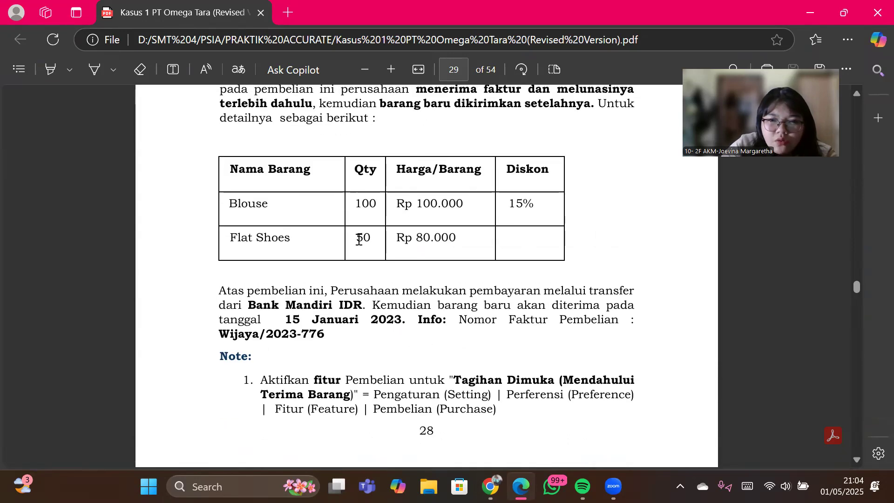
{"action": "scroll", "coordinate": [344, 195], "scroll_direction": "up", "scroll_amount": 1}
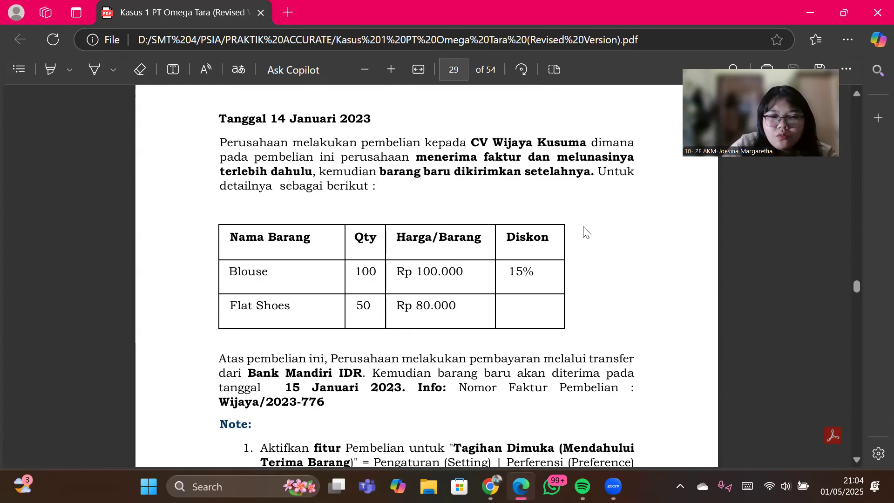
{"action": "key", "text": "alt+Tab"}
{"action": "scroll", "coordinate": [562, 315], "scroll_direction": "down", "scroll_amount": 1}
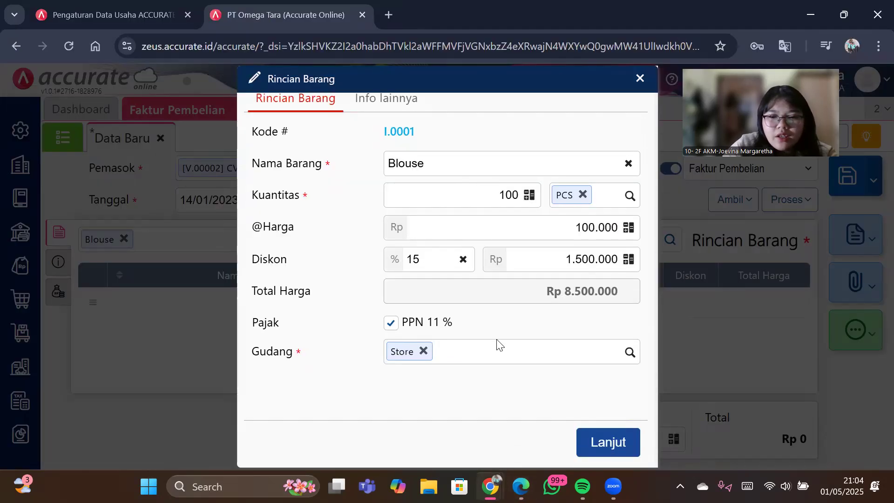
{"action": "left_click", "coordinate": [598, 448]}
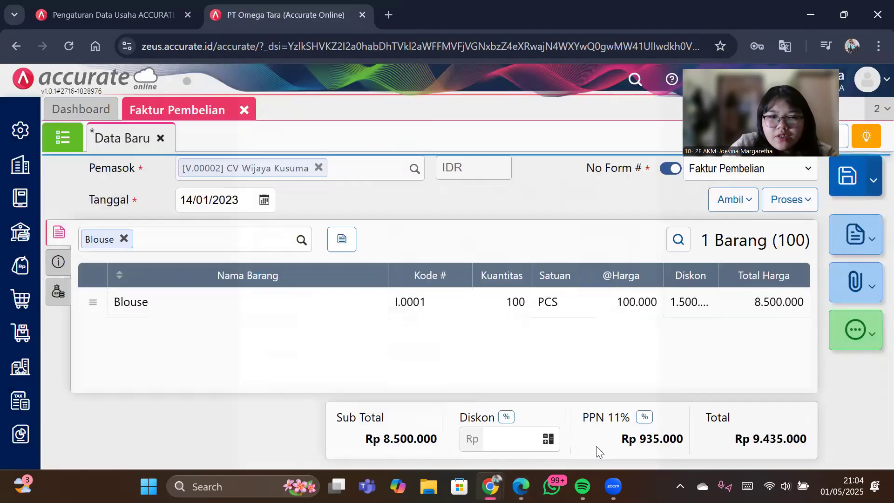
- Check the second purchased item in the case PDF and select Flat Shoes as the invoice's next item
{"action": "key", "text": "alt+Tab"}
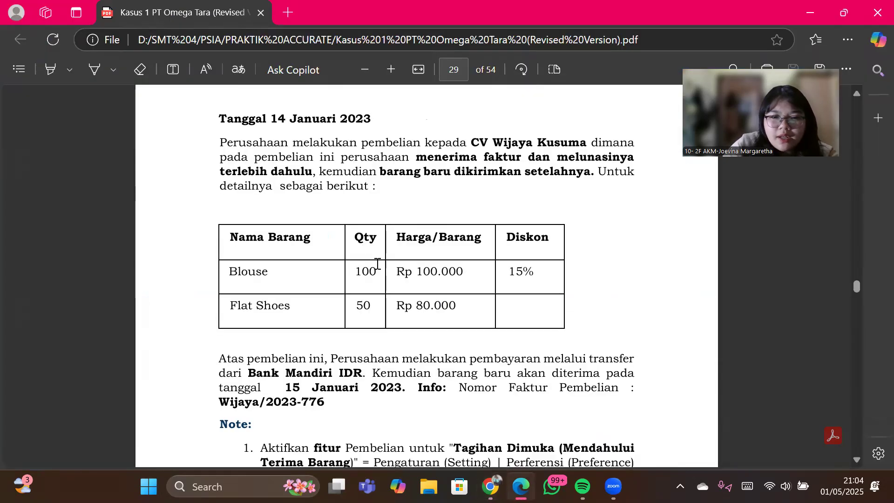
{"action": "key", "text": "alt+Tab"}
{"action": "left_click", "coordinate": [299, 239]}
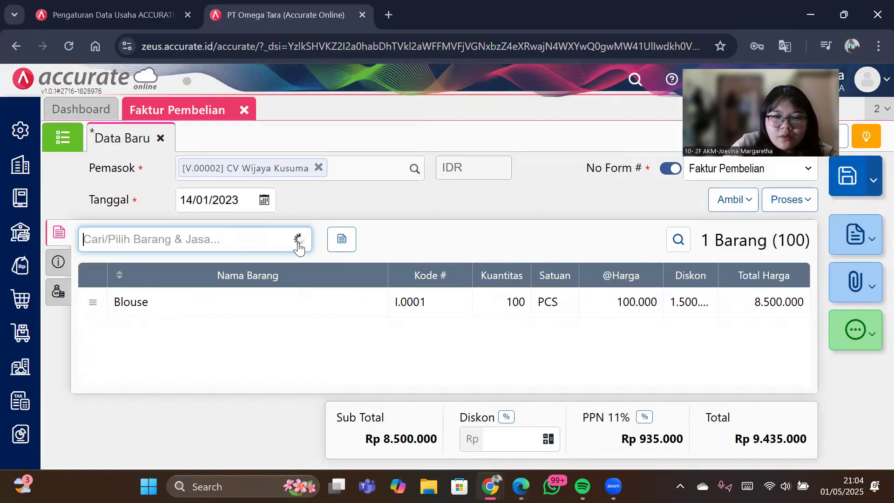
{"action": "left_click", "coordinate": [227, 371]}
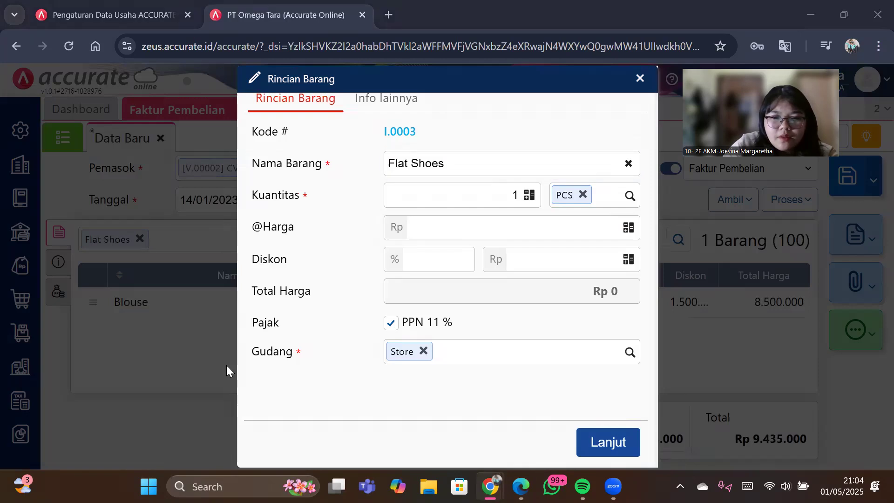
- Set Flat Shoes to a quantity of 50 PCS at Rp 80.000 each and add the line to the invoice
{"action": "key", "text": "alt+Tab"}
{"action": "key", "text": "alt+Tab"}
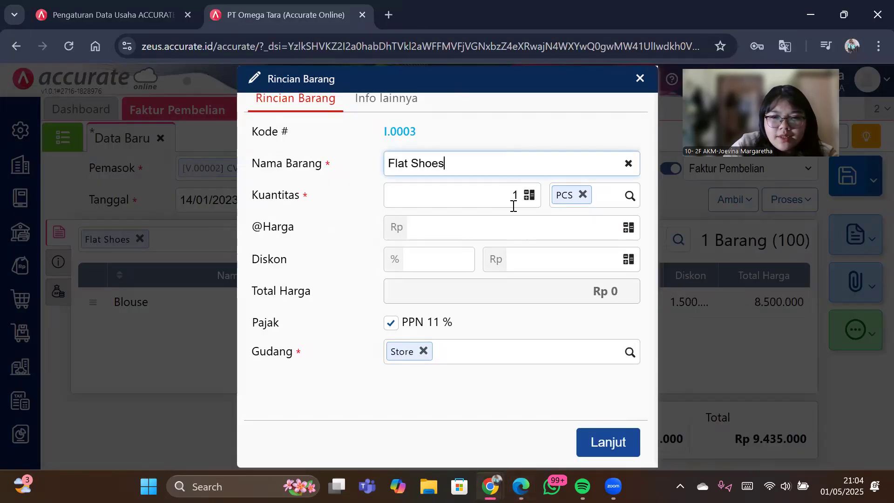
{"action": "left_click", "coordinate": [519, 190]}
{"action": "left_click", "coordinate": [519, 190]}
{"action": "key", "text": "BackSpace"}
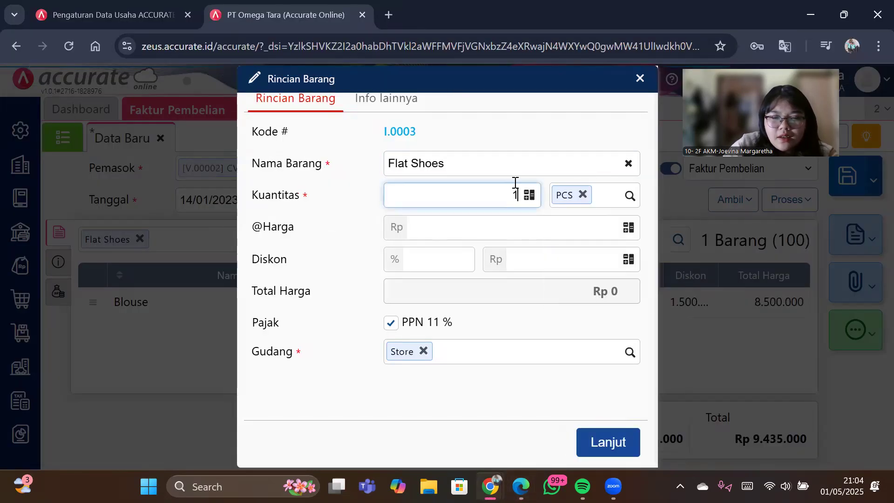
{"action": "type", "text": "50"}
{"action": "left_click", "coordinate": [497, 232]}
{"action": "type", "text": "80.000"}
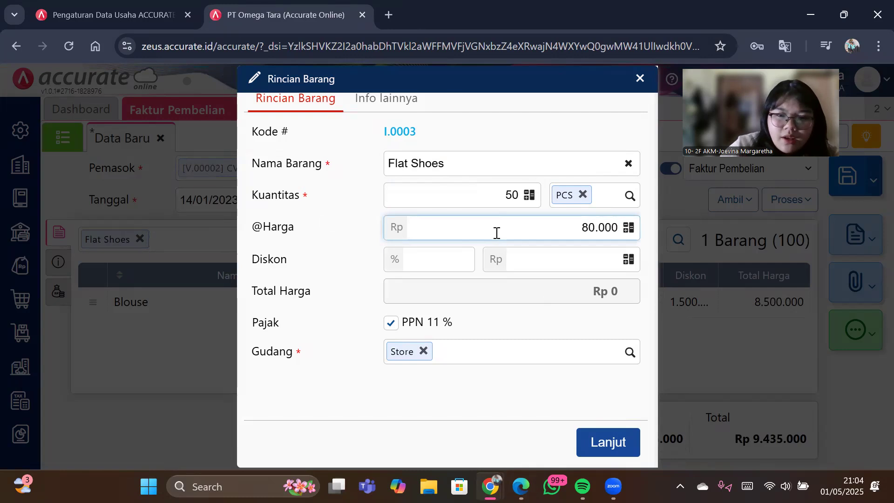
{"action": "left_click", "coordinate": [596, 443]}
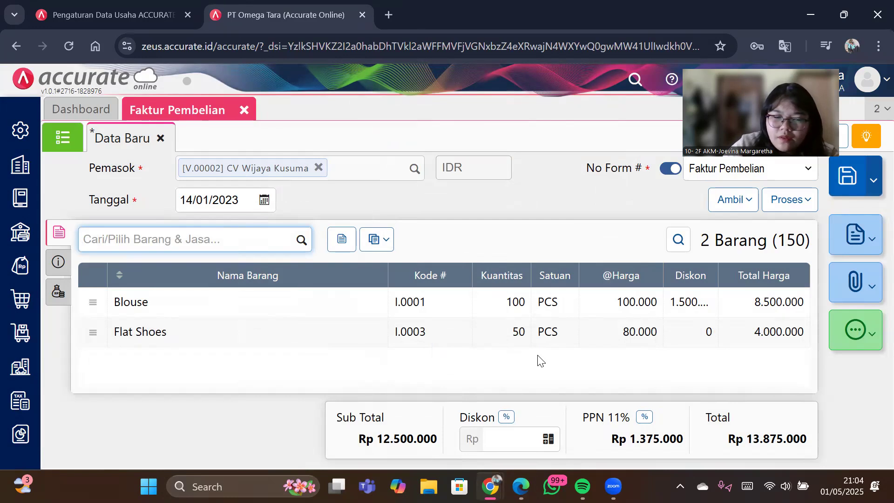
- Copy invoice number Wijaya/2023-776 from the case PDF into No Faktur and enable Tagihan Dimuka (Mendahului Terima Barang)
{"action": "key", "text": "alt+Tab"}
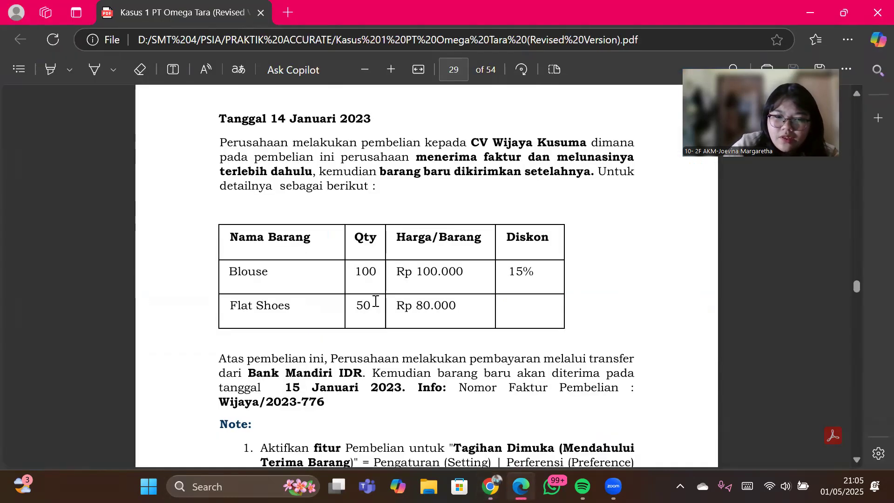
{"action": "key", "text": "alt+Tab"}
{"action": "left_click", "coordinate": [54, 264]}
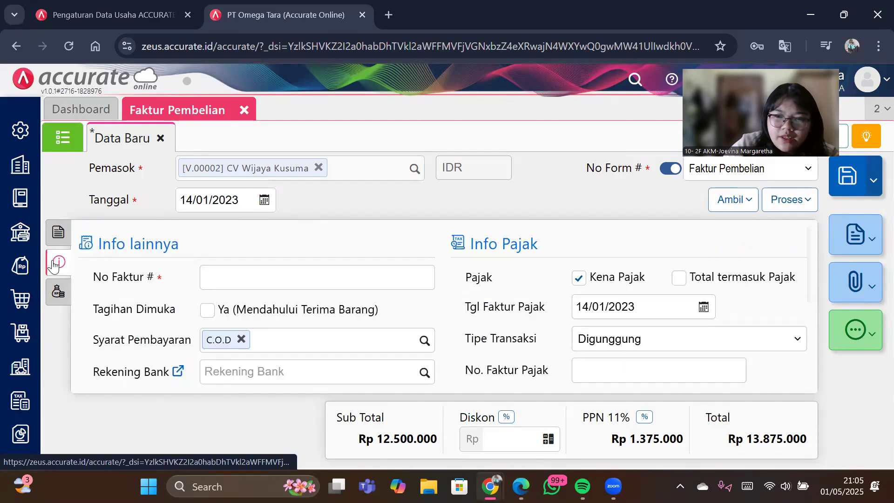
{"action": "key", "text": "alt+Tab"}
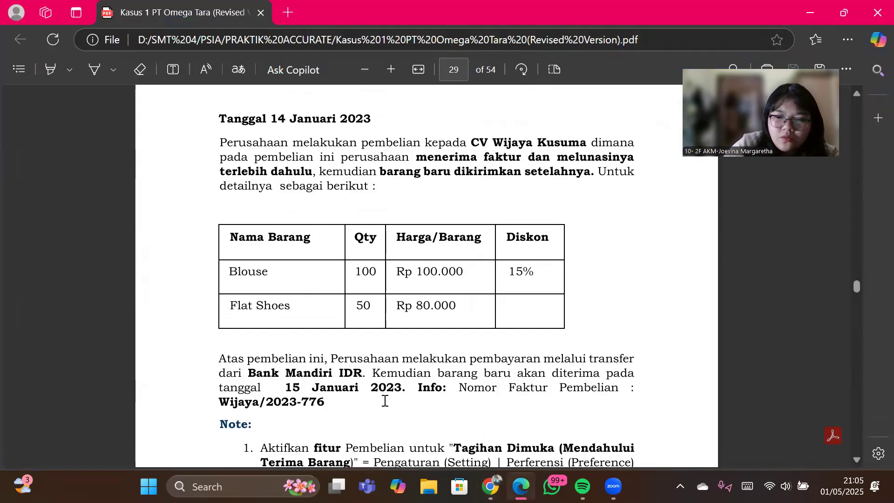
{"action": "left_click_drag", "start_coordinate": [220, 405], "coordinate": [336, 410]}
{"action": "key", "text": "ctrl+c"}
{"action": "key", "text": "alt+Tab"}
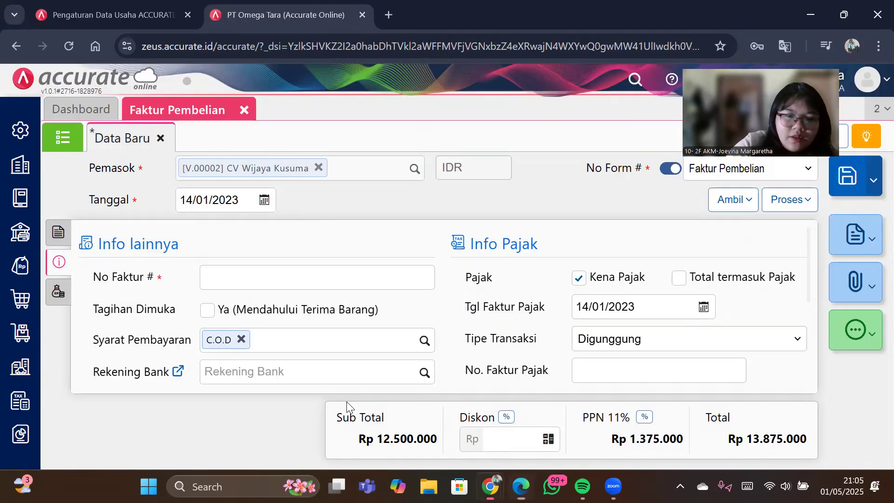
{"action": "key", "text": "ctrl+v"}
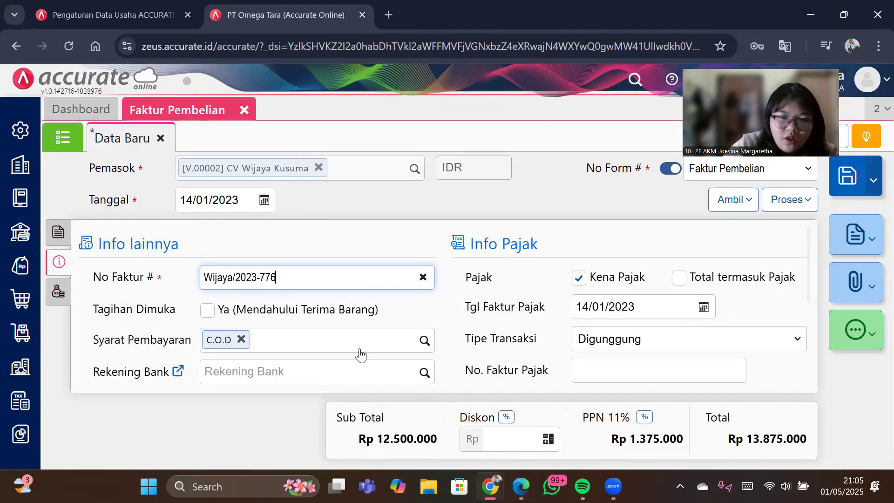
{"action": "left_click", "coordinate": [205, 314]}
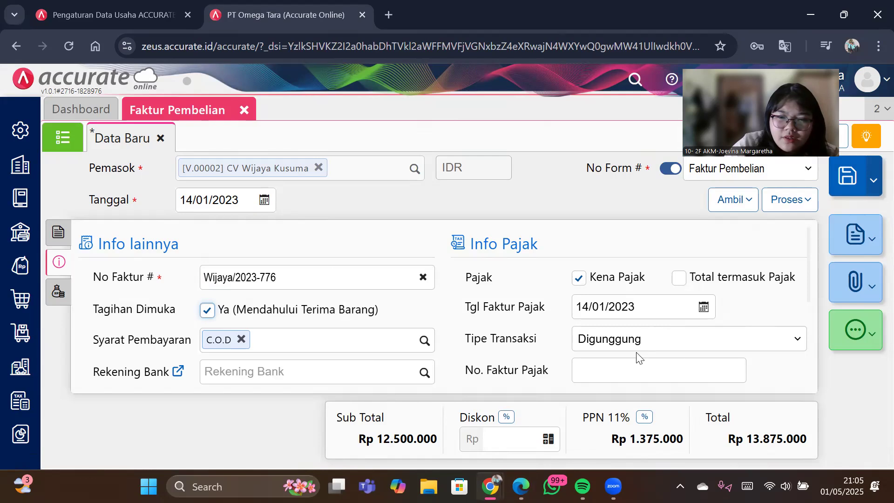
- Check the goods receipt date in the case PDF and set the invoice's Tgl Pengiriman to 15/01/2023
{"action": "scroll", "coordinate": [637, 355], "scroll_direction": "down", "scroll_amount": 3}
{"action": "key", "text": "alt+Tab"}
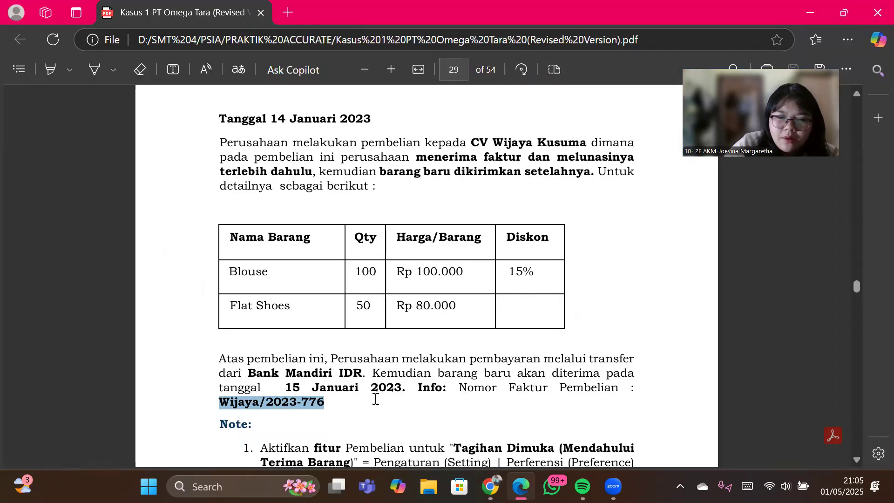
{"action": "key", "text": "alt+Tab"}
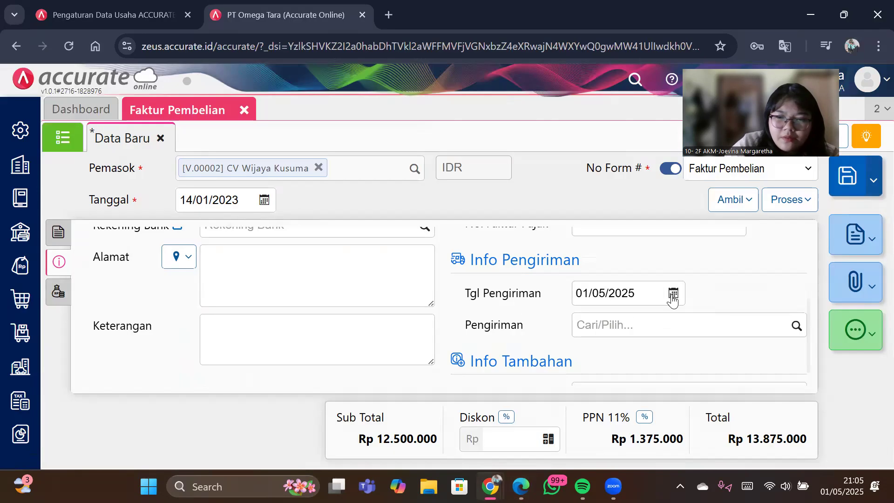
{"action": "left_click", "coordinate": [672, 296]}
{"action": "triple_click", "coordinate": [635, 293]}
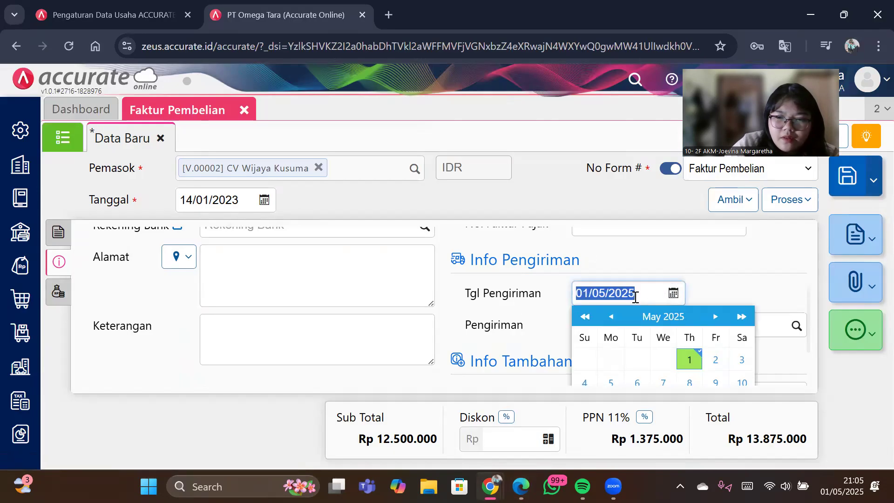
{"action": "type", "text": "15/01/"}
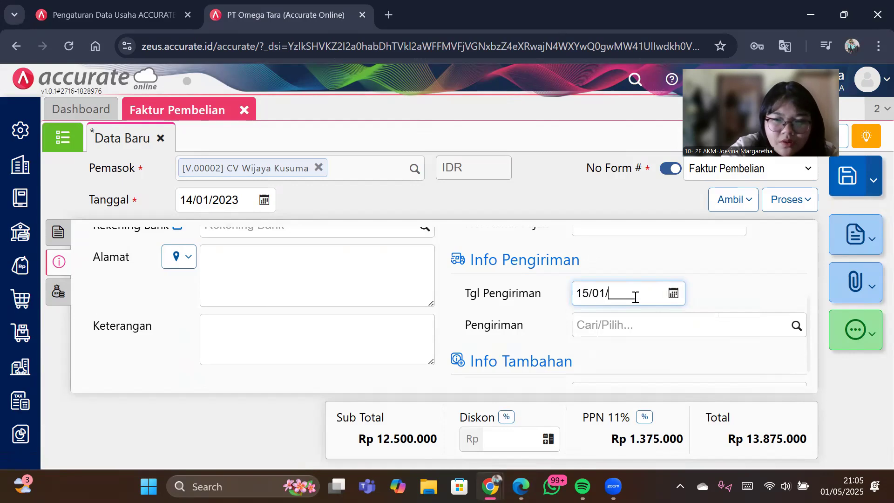
{"action": "type", "text": "2023"}
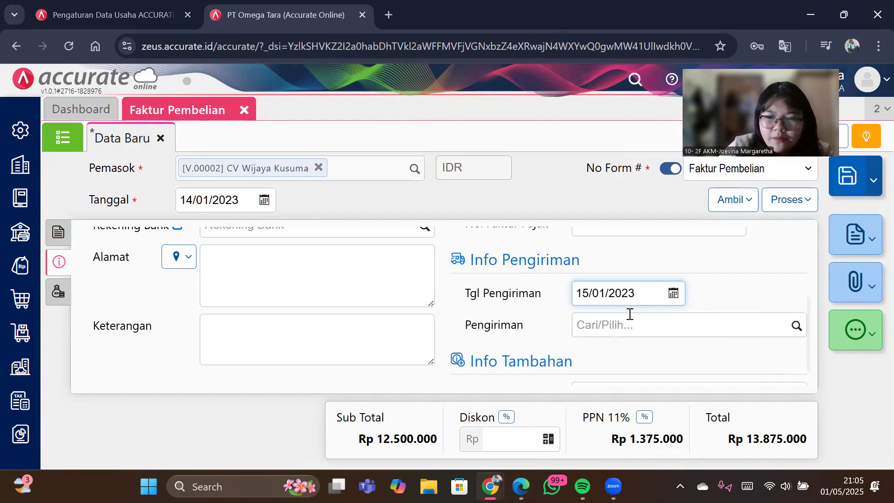
{"action": "scroll", "coordinate": [630, 316], "scroll_direction": "down", "scroll_amount": 1}
- Review the invoice's additional info, Biaya Lainnya and item lines against the 14 January case in the PDF
{"action": "key", "text": "alt+Tab"}
{"action": "scroll", "coordinate": [582, 357], "scroll_direction": "down", "scroll_amount": 3}
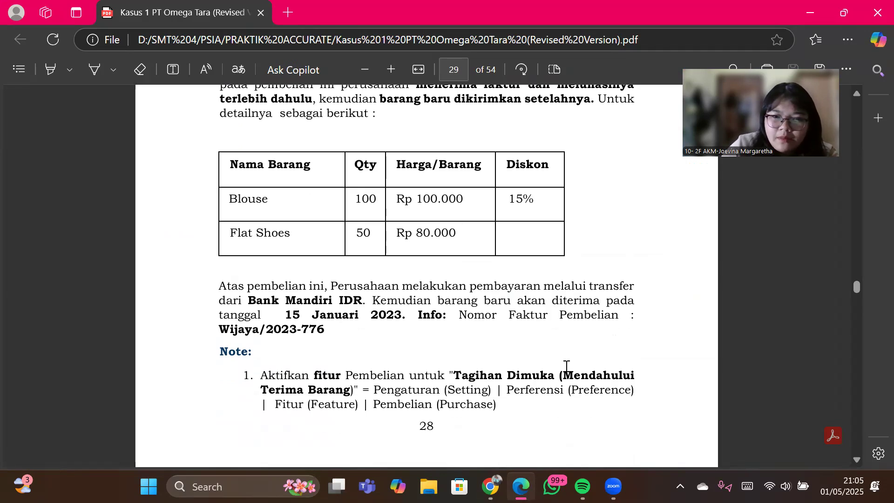
{"action": "scroll", "coordinate": [566, 366], "scroll_direction": "up", "scroll_amount": 3}
{"action": "scroll", "coordinate": [566, 367], "scroll_direction": "down", "scroll_amount": 3}
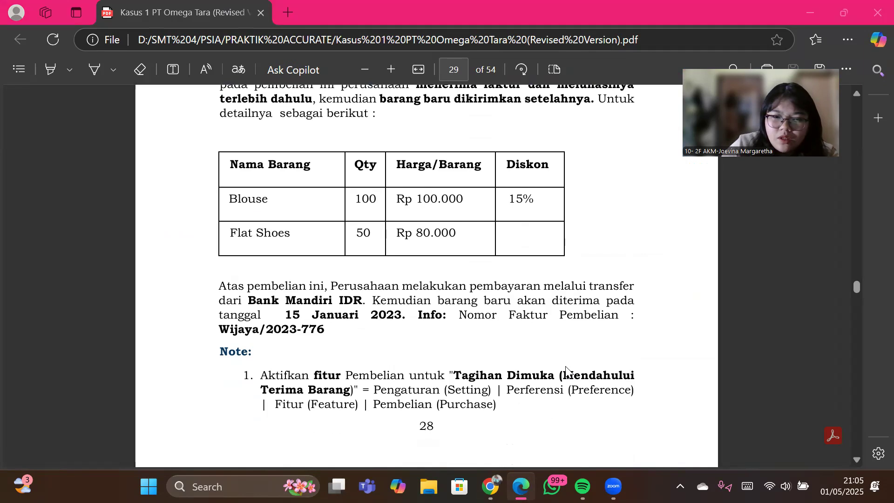
{"action": "key", "text": "alt+Tab"}
{"action": "scroll", "coordinate": [421, 371], "scroll_direction": "up", "scroll_amount": 3}
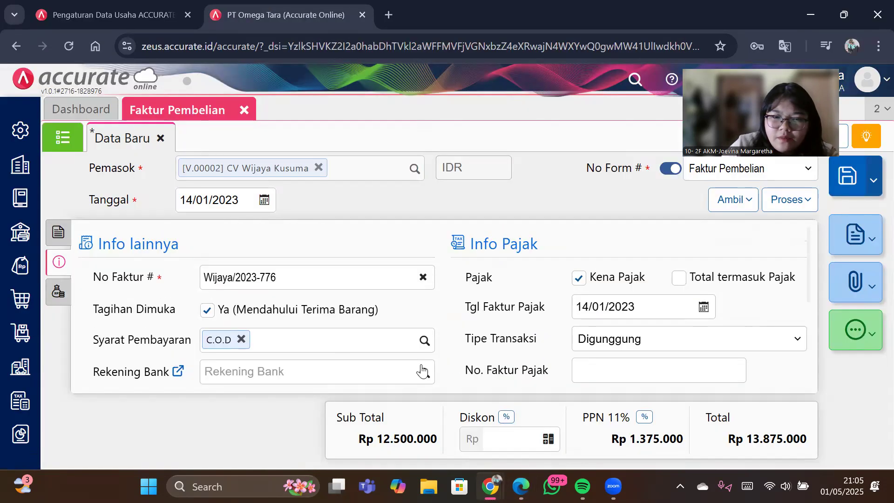
{"action": "scroll", "coordinate": [422, 369], "scroll_direction": "down", "scroll_amount": 3}
{"action": "scroll", "coordinate": [421, 368], "scroll_direction": "up", "scroll_amount": 3}
{"action": "scroll", "coordinate": [63, 309], "scroll_direction": "down", "scroll_amount": 1}
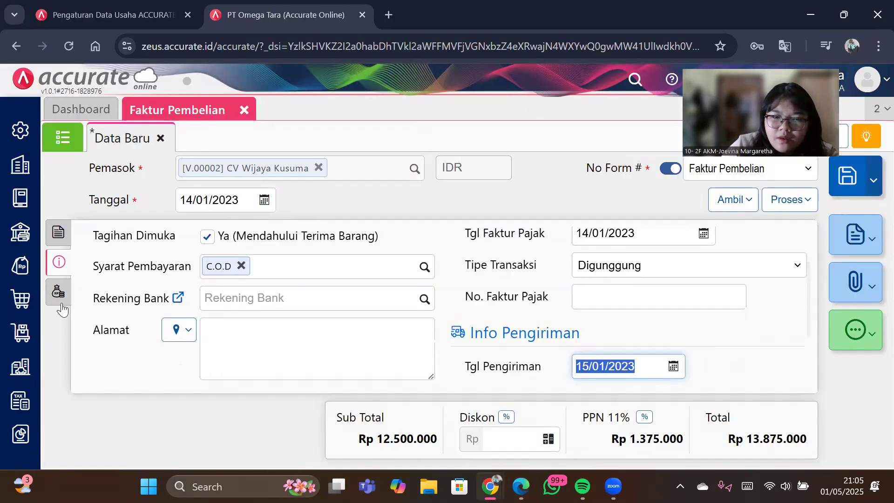
{"action": "left_click", "coordinate": [60, 298]}
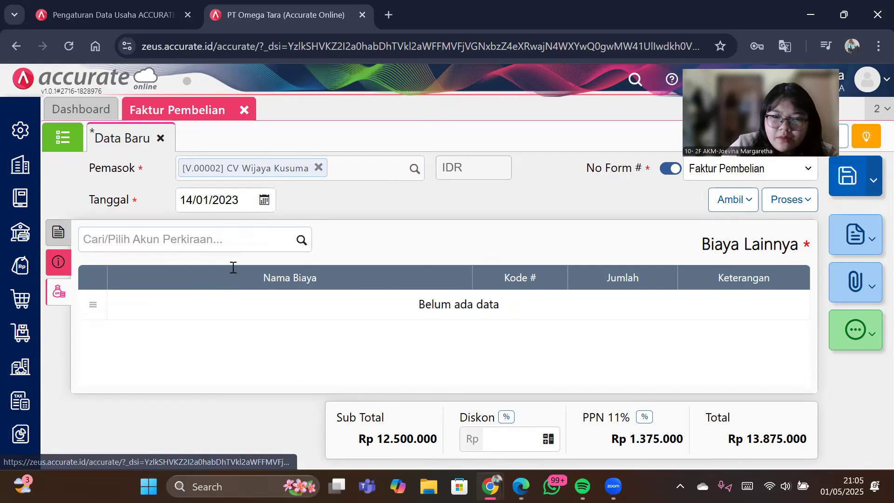
{"action": "left_click", "coordinate": [58, 232]}
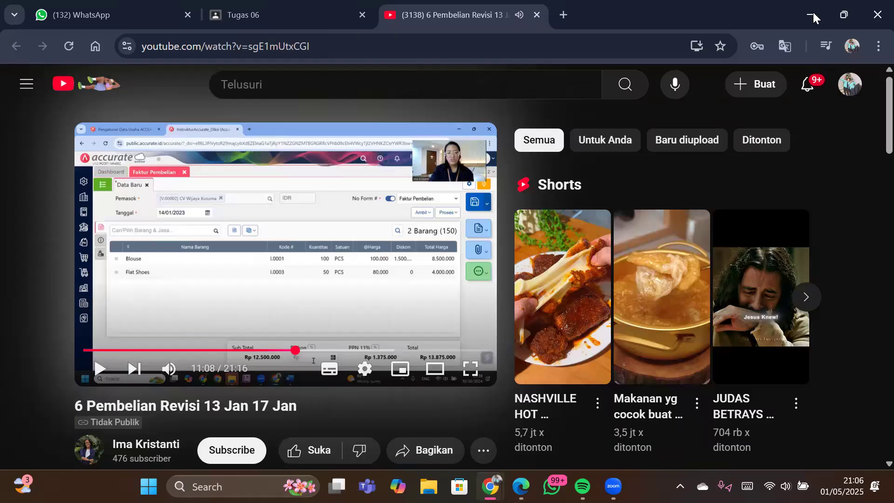
{"action": "left_click", "coordinate": [812, 14]}
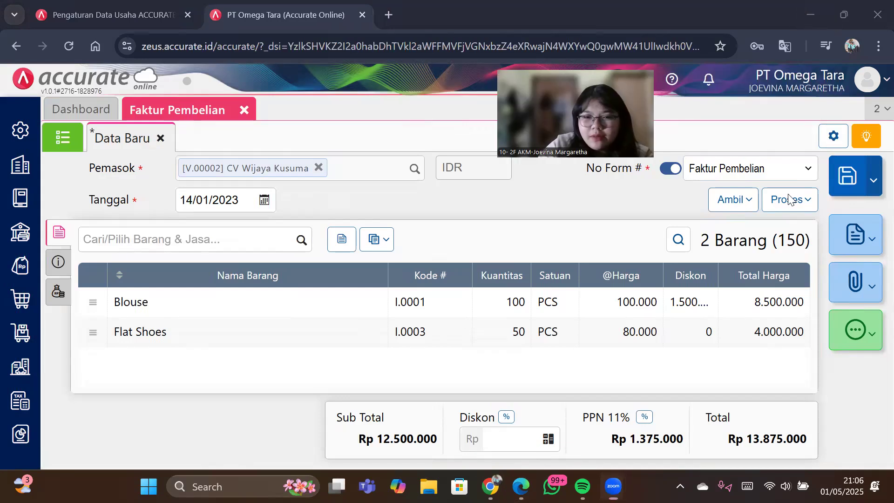
- Reread the 14 January case in the PDF for the payment and delivery order, and return to the invoice
{"action": "key", "text": "alt+Tab"}
{"action": "key", "text": "Tab"}
{"action": "key", "text": "Tab"}
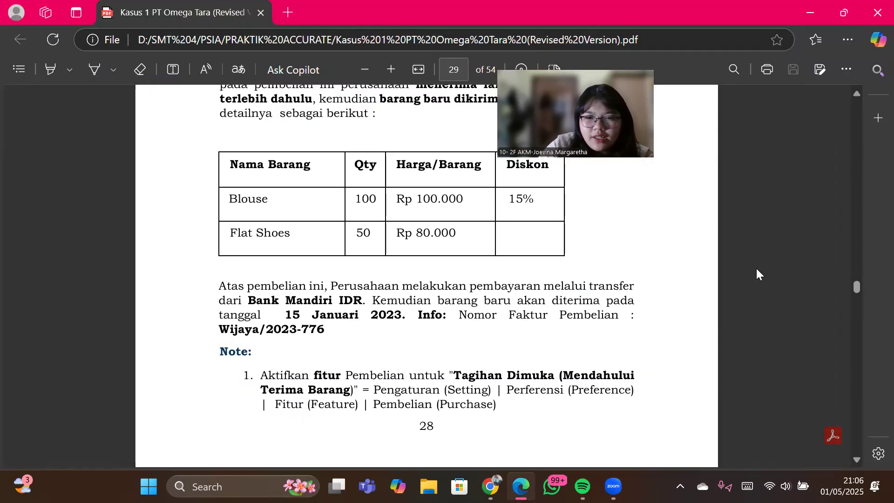
{"action": "scroll", "coordinate": [558, 347], "scroll_direction": "up", "scroll_amount": 3}
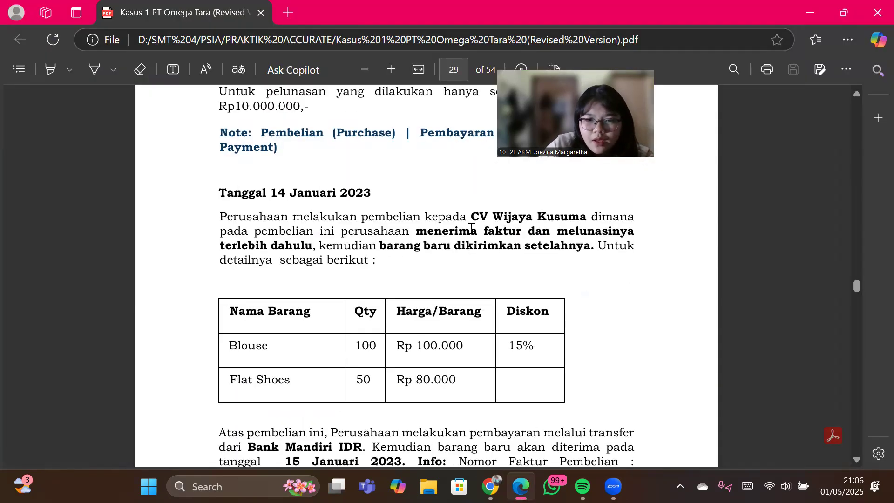
{"action": "left_click_drag", "start_coordinate": [544, 236], "coordinate": [636, 243]}
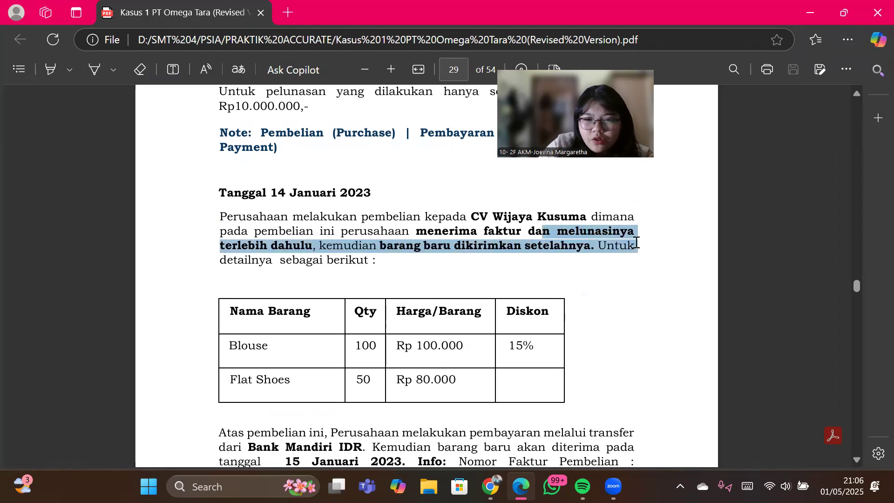
{"action": "left_click", "coordinate": [540, 332]}
{"action": "scroll", "coordinate": [541, 331], "scroll_direction": "down", "scroll_amount": 2}
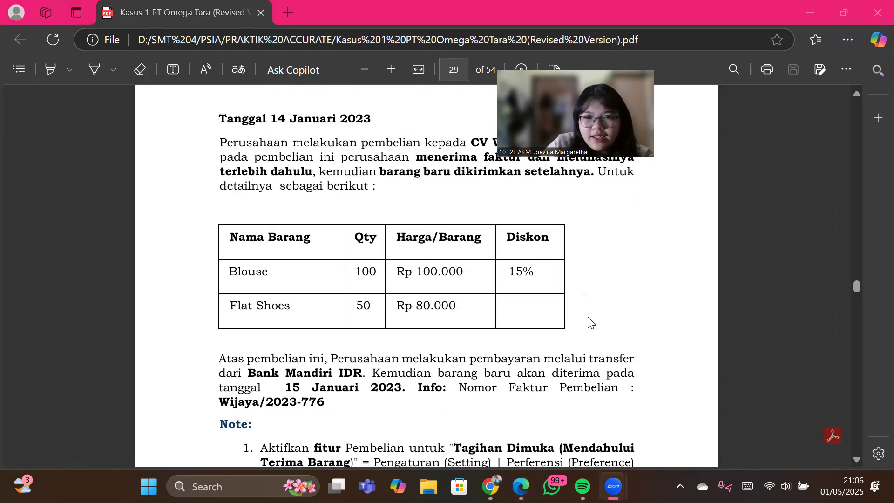
{"action": "key", "text": "alt+Tab"}
{"action": "key", "text": "alt+Tab"}
{"action": "key", "text": "alt+Tab"}
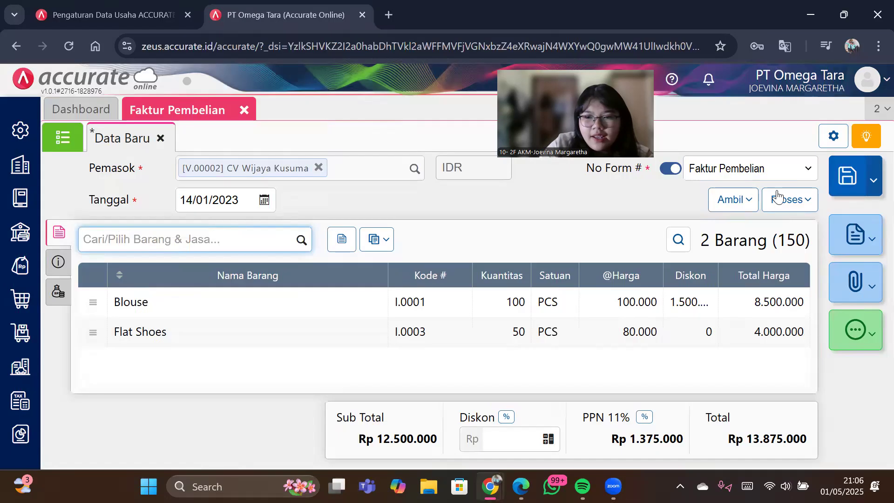
- Process the CV Wijaya Kusuma invoice into a purchase payment and choose Bank Mandiri IDR as the paying bank
{"action": "left_click", "coordinate": [778, 197]}
{"action": "left_click", "coordinate": [758, 225]}
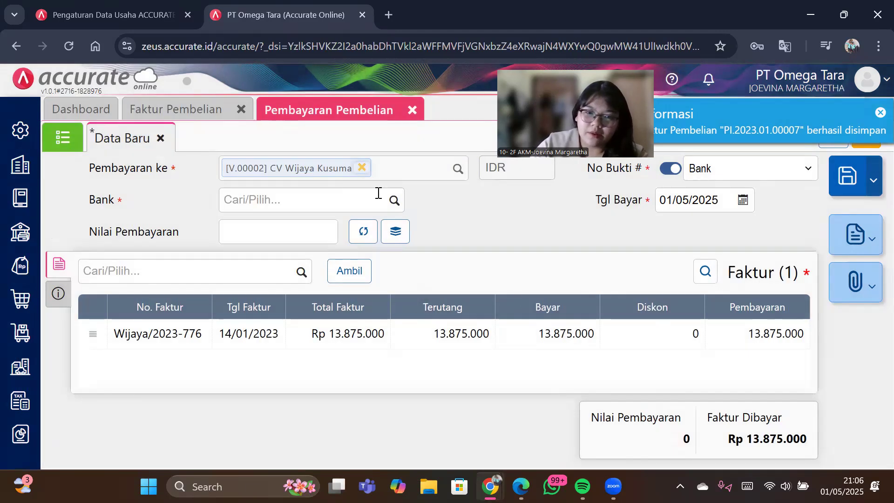
{"action": "left_click", "coordinate": [395, 200]}
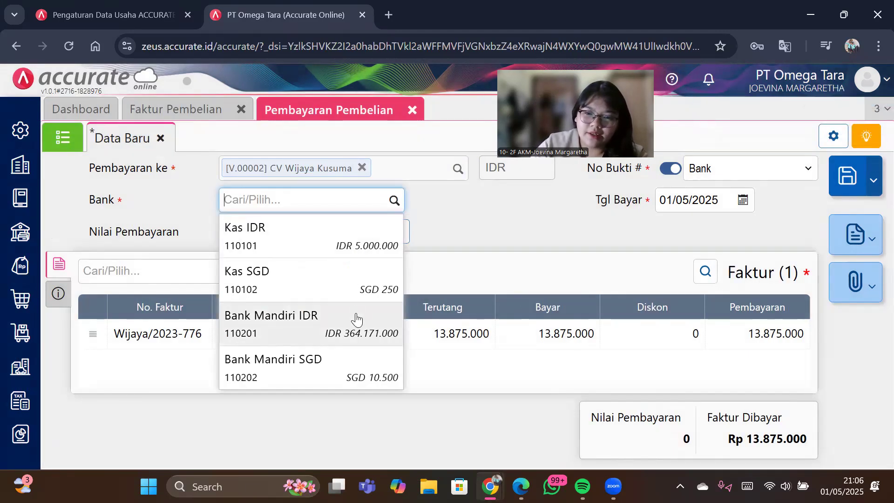
{"action": "left_click", "coordinate": [355, 316]}
- Set the payment's Tgl Bayar to 14/01/2023 and calculate Nilai Pembayaran from invoice Wijaya/2023-776
{"action": "left_click", "coordinate": [670, 198]}
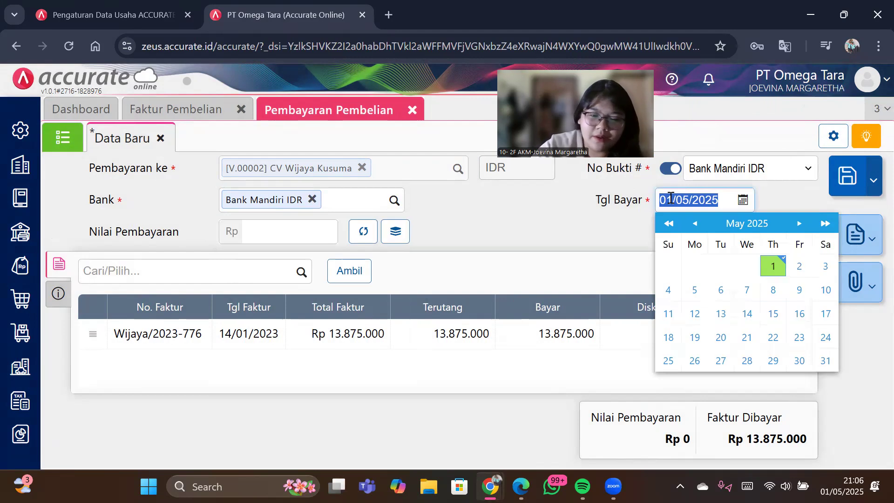
{"action": "type", "text": "14/01/2023"}
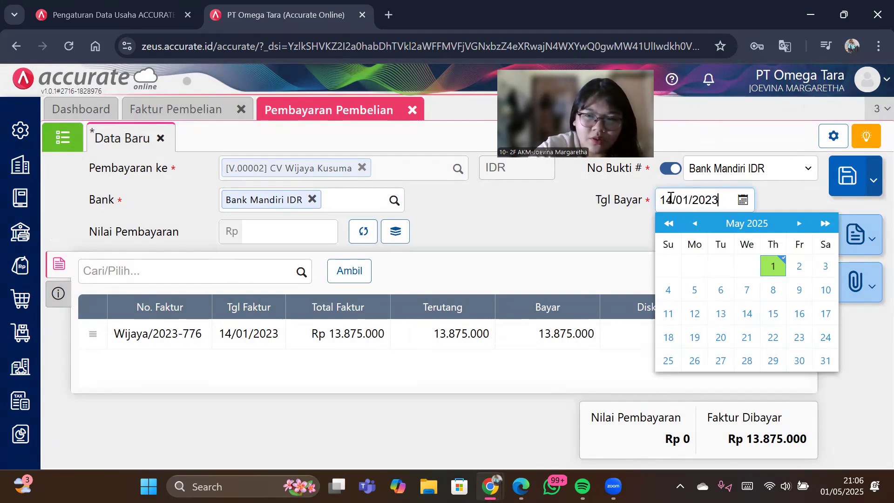
{"action": "left_click", "coordinate": [564, 221]}
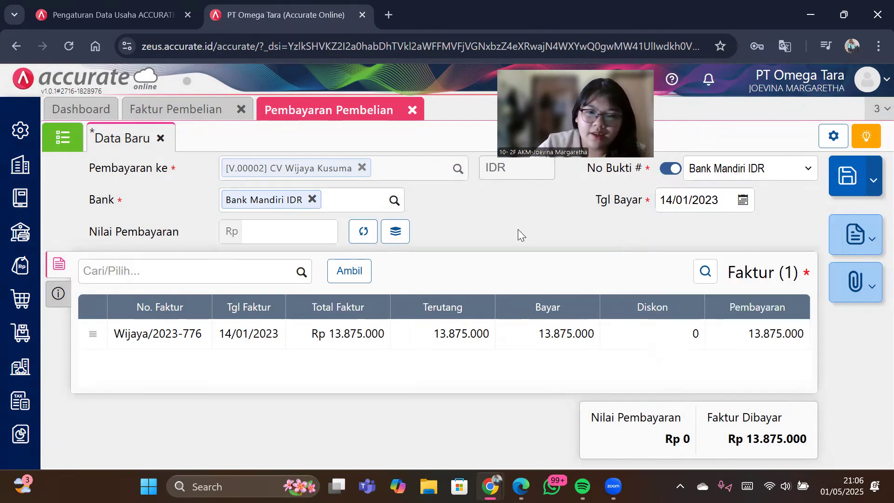
{"action": "left_click", "coordinate": [364, 241]}
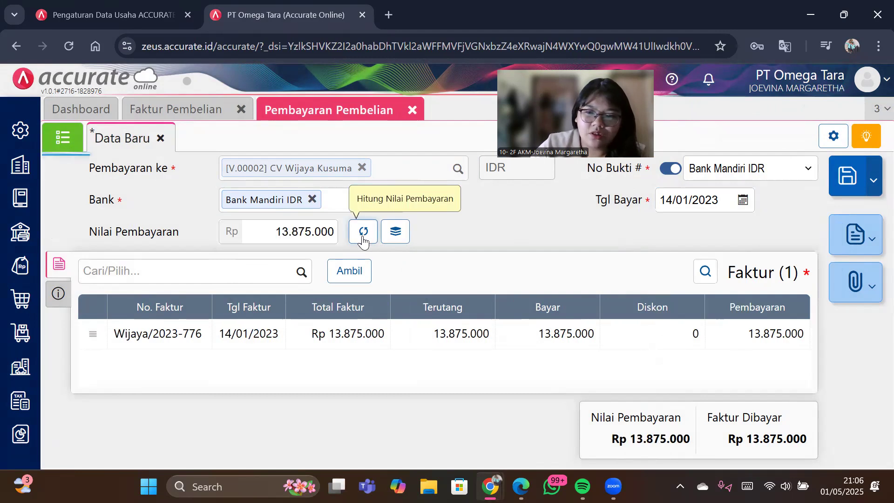
- Set the payment's Metode Bayar to Transfer Bank in the additional info
{"action": "left_click", "coordinate": [66, 303]}
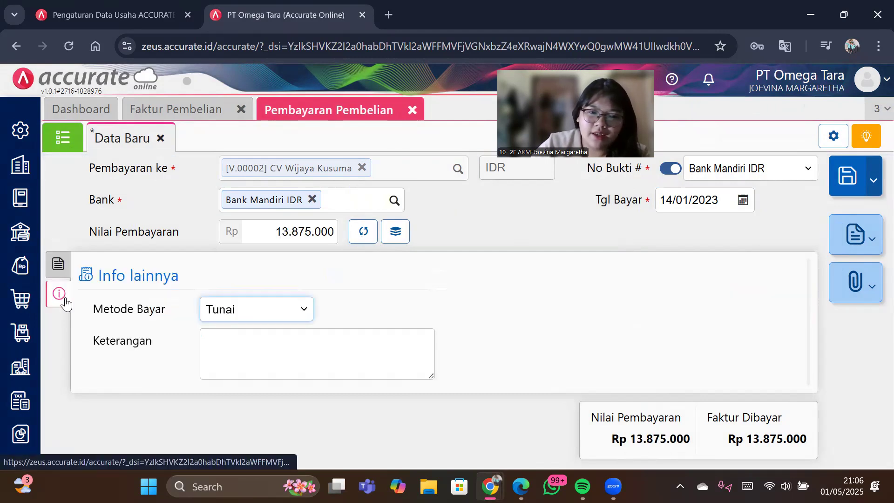
{"action": "left_click", "coordinate": [228, 310]}
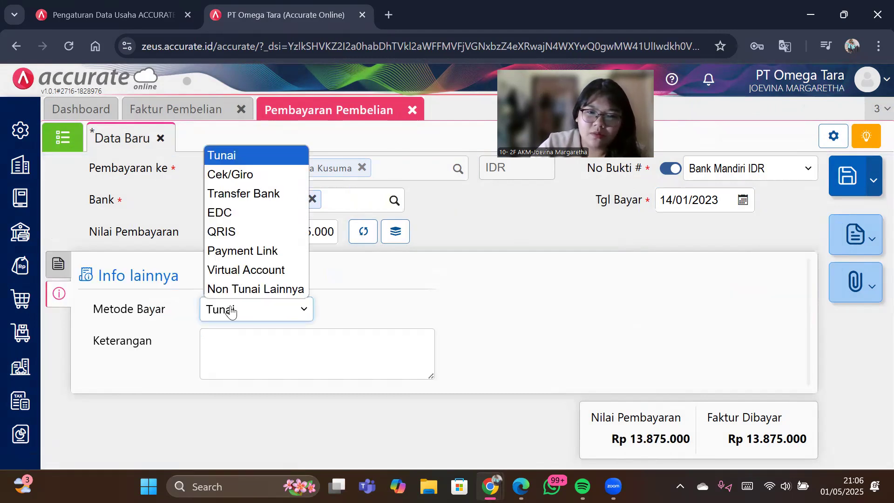
{"action": "left_click", "coordinate": [225, 212]}
{"action": "left_click", "coordinate": [287, 317]}
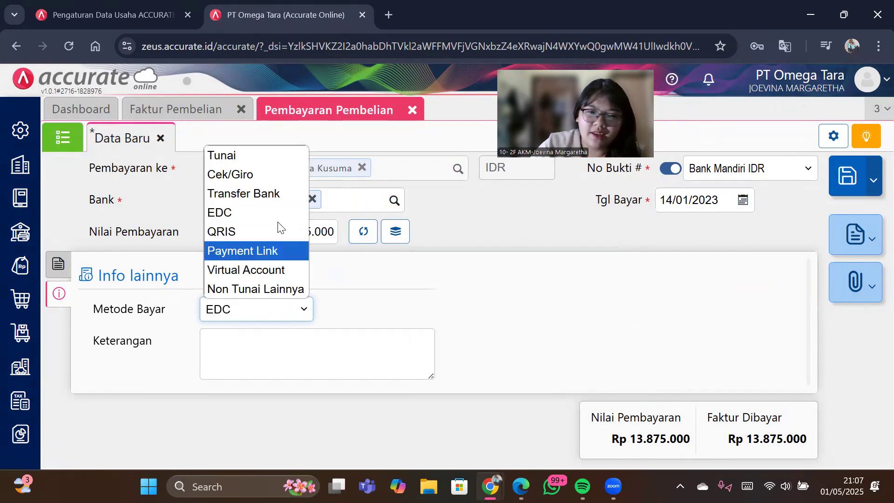
{"action": "left_click", "coordinate": [268, 199]}
{"action": "scroll", "coordinate": [445, 372], "scroll_direction": "down", "scroll_amount": 1}
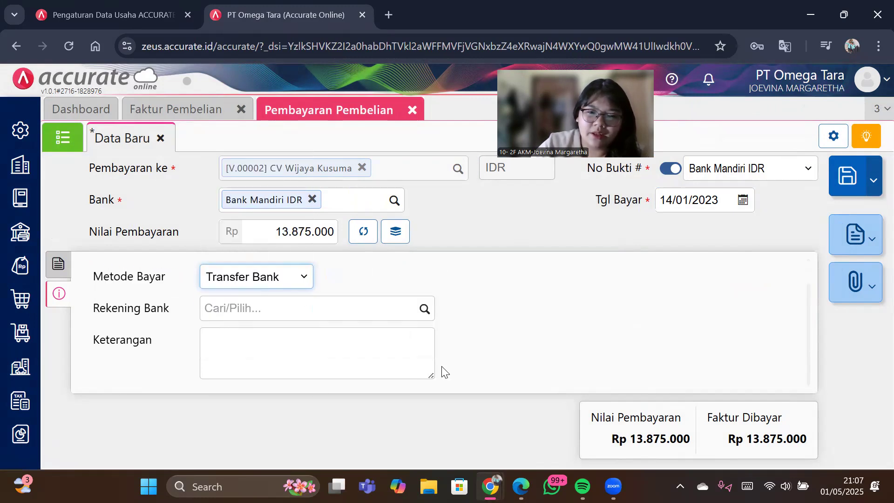
- Recheck the 14 January instructions in the case PDF, review the payment's invoice line and save the purchase payment
{"action": "key", "text": "alt+Tab"}
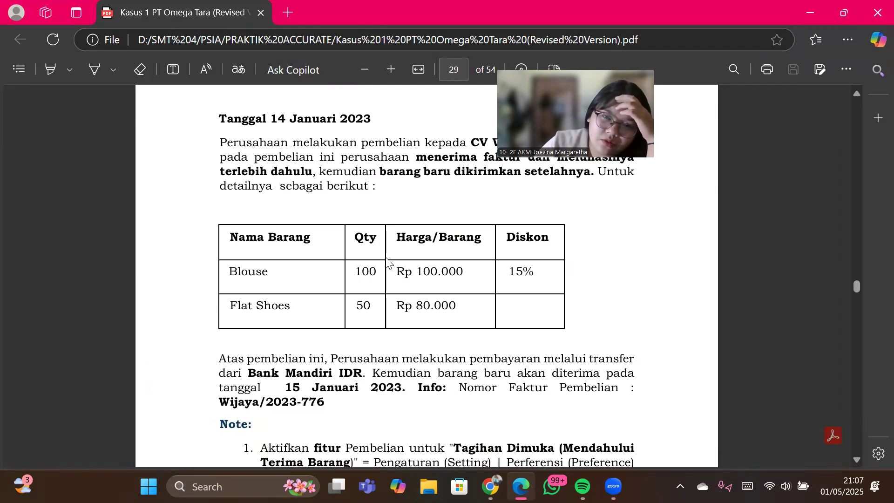
{"action": "scroll", "coordinate": [387, 260], "scroll_direction": "up", "scroll_amount": 3}
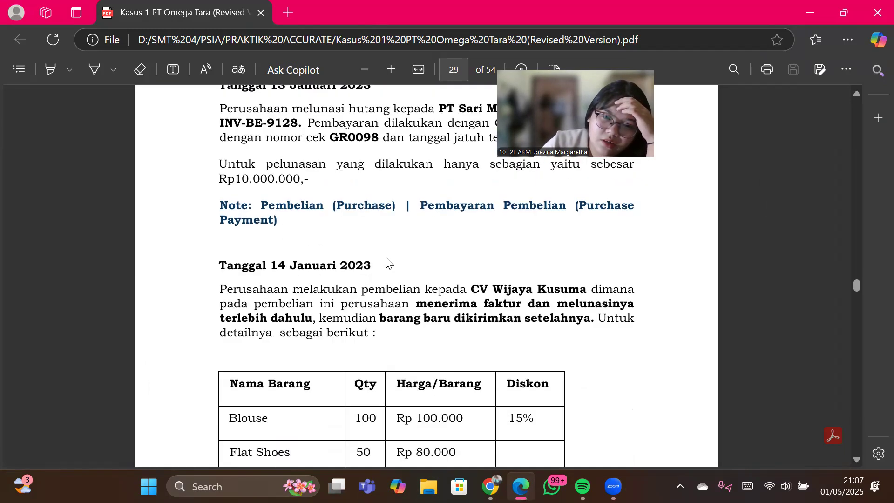
{"action": "scroll", "coordinate": [387, 261], "scroll_direction": "down", "scroll_amount": 2}
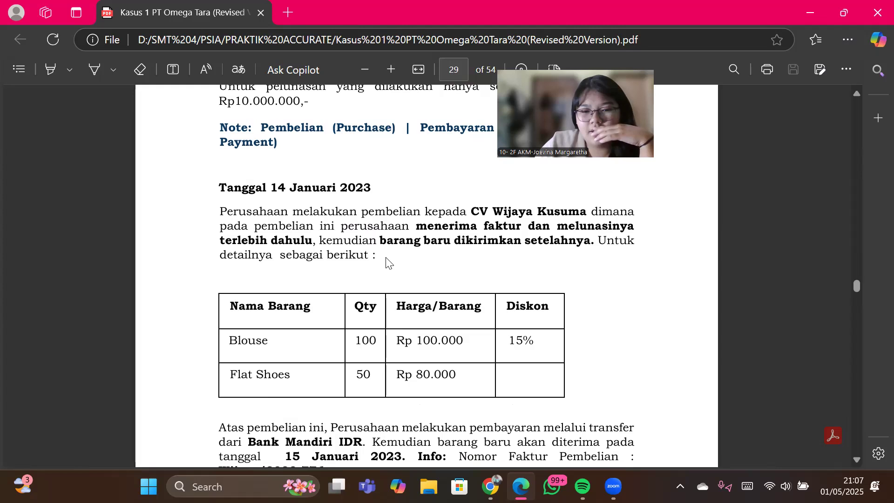
{"action": "scroll", "coordinate": [386, 261], "scroll_direction": "down", "scroll_amount": 2}
{"action": "scroll", "coordinate": [387, 261], "scroll_direction": "down", "scroll_amount": 8}
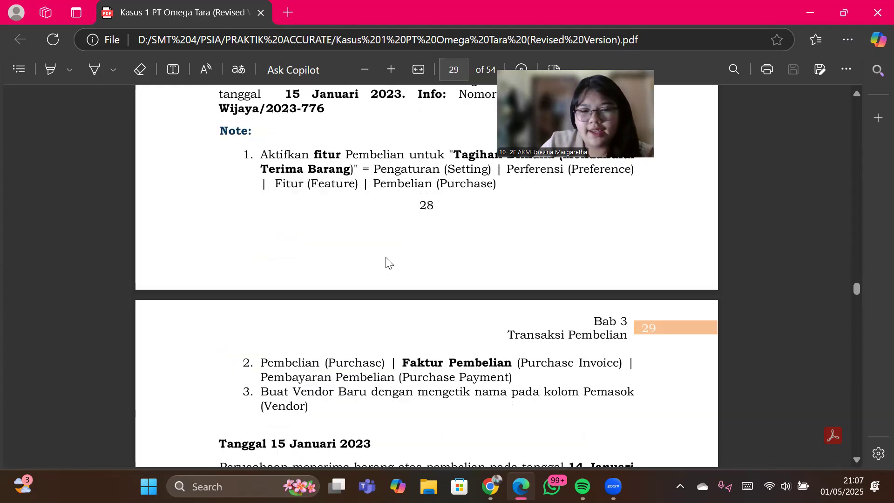
{"action": "key", "text": "alt+Tab"}
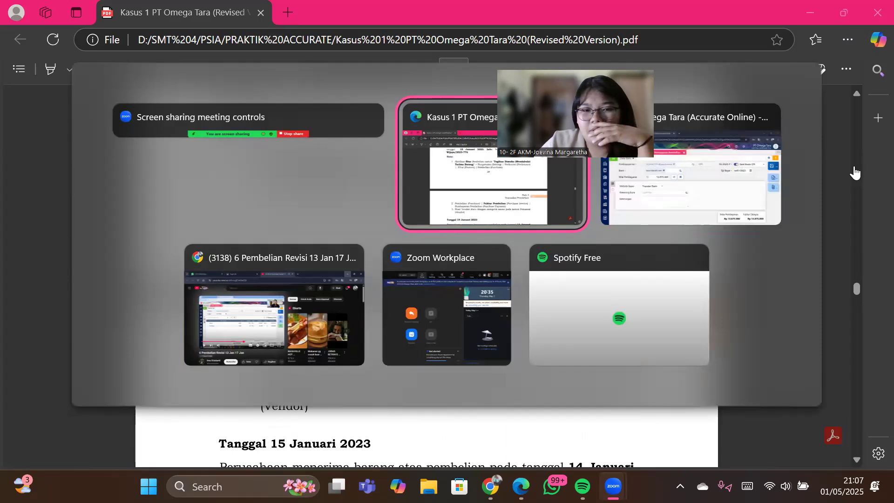
{"action": "key", "text": "Tab"}
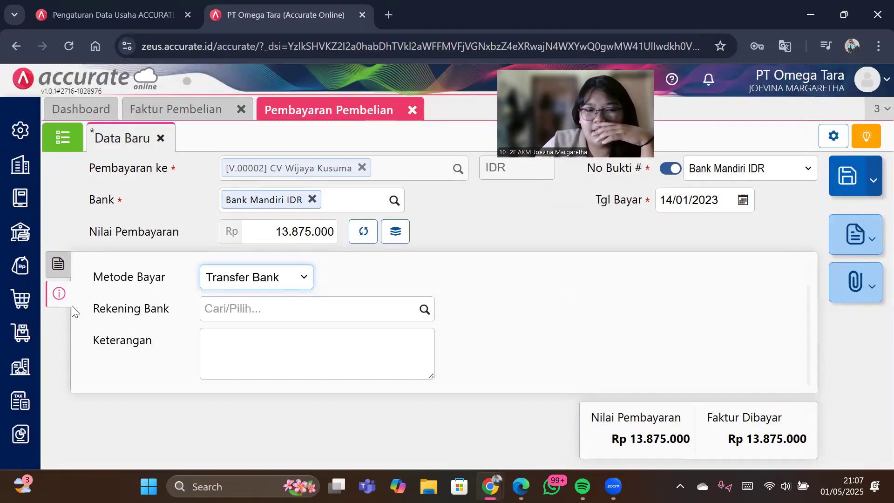
{"action": "left_click", "coordinate": [58, 264]}
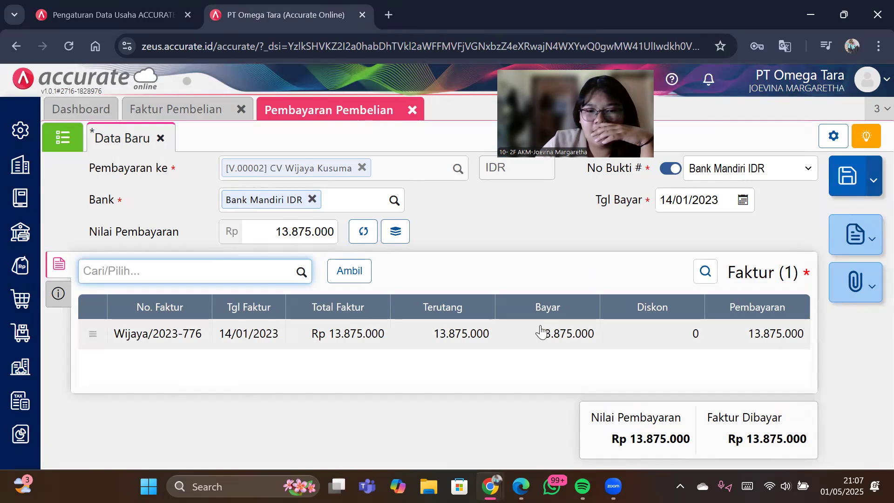
{"action": "left_click", "coordinate": [853, 172]}
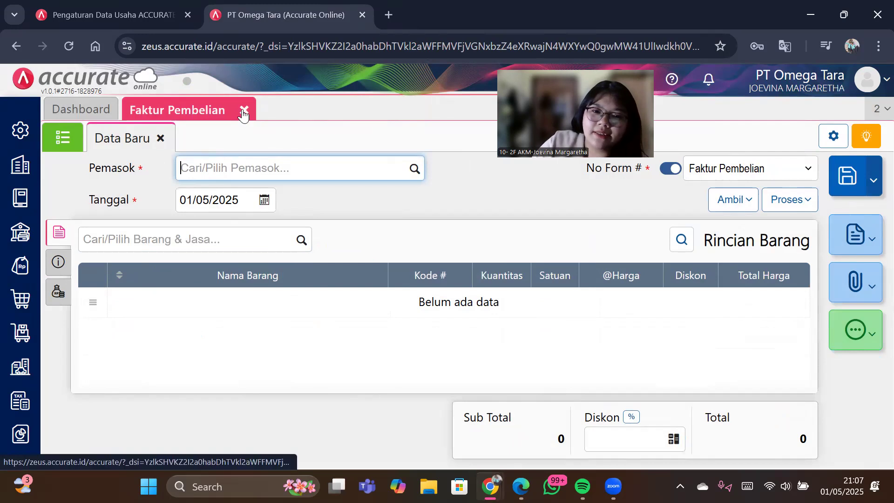
- Close the purchase invoice form and read the 15 January 2023 goods receipt instructions in the case PDF
{"action": "left_click", "coordinate": [243, 111]}
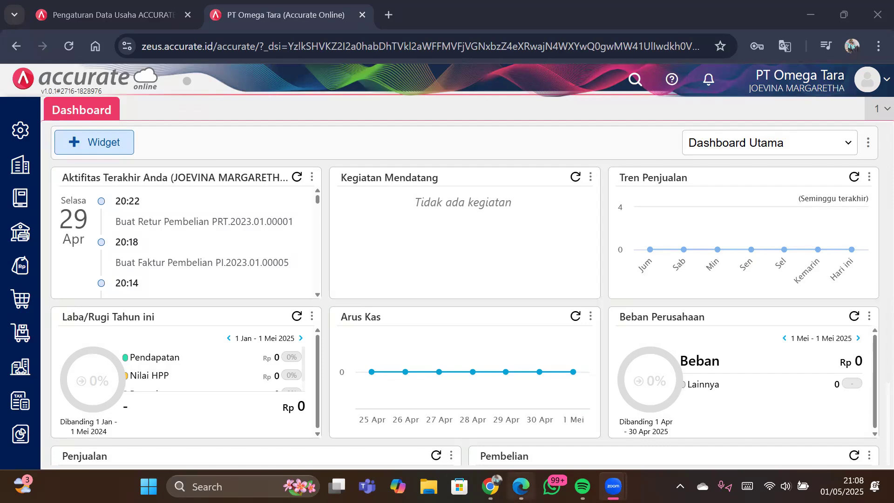
{"action": "left_click", "coordinate": [520, 486]}
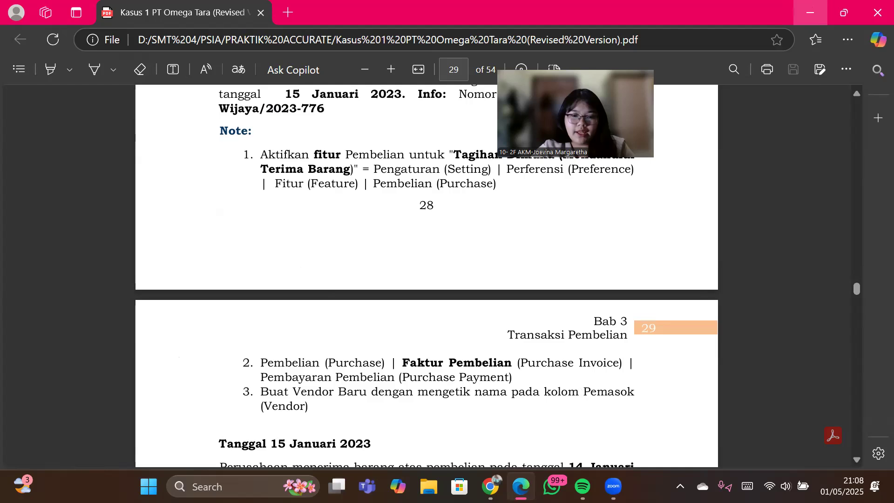
{"action": "left_click", "coordinate": [810, 13]}
{"action": "left_click", "coordinate": [520, 486]}
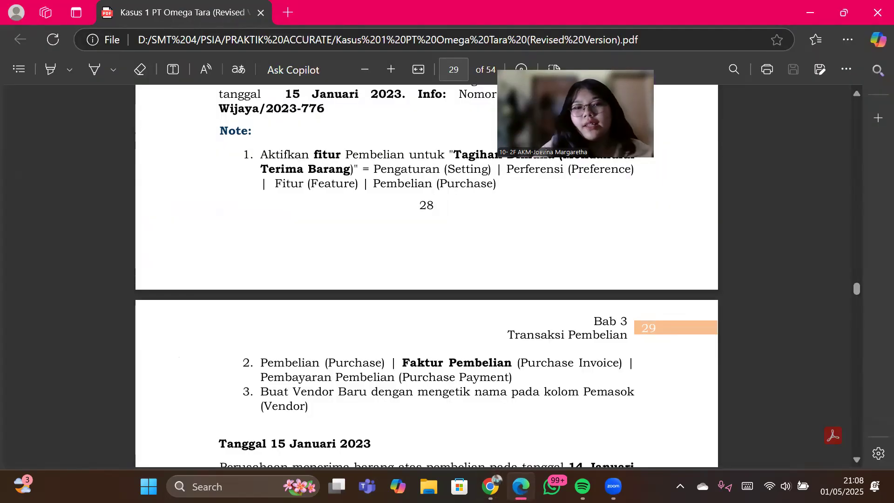
{"action": "scroll", "coordinate": [386, 343], "scroll_direction": "down", "scroll_amount": 4}
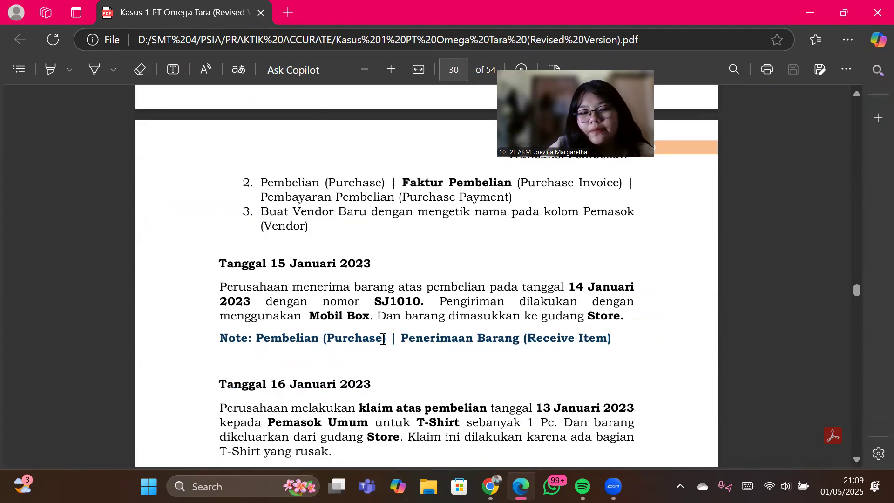
{"action": "scroll", "coordinate": [382, 339], "scroll_direction": "down", "scroll_amount": 1}
{"action": "scroll", "coordinate": [311, 354], "scroll_direction": "down", "scroll_amount": 1}
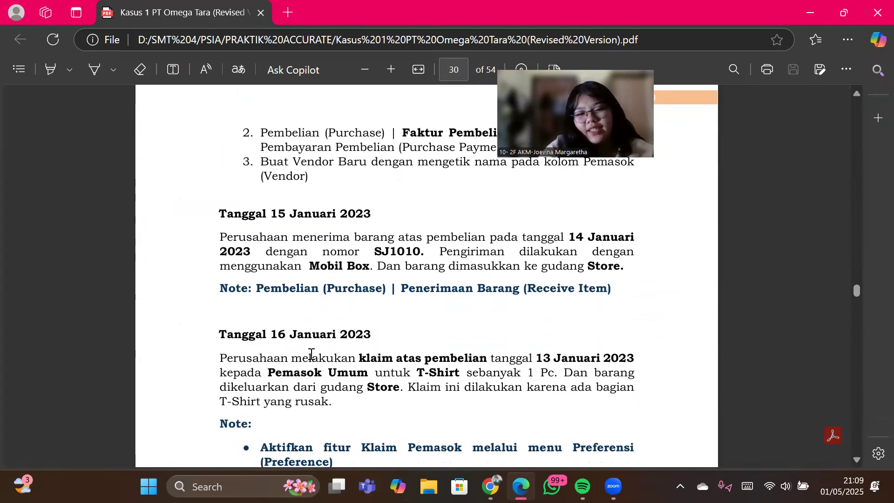
{"action": "scroll", "coordinate": [311, 355], "scroll_direction": "up", "scroll_amount": 1}
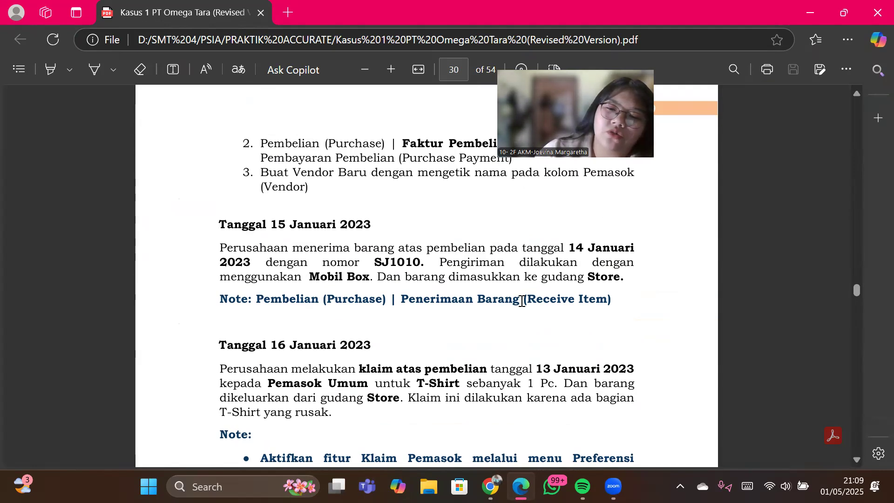
- Review the 14 January CV Wijaya Kusuma purchase details in the case PDF, then return to the 15 January receipt instructions
{"action": "scroll", "coordinate": [522, 300], "scroll_direction": "up", "scroll_amount": 5}
{"action": "scroll", "coordinate": [522, 301], "scroll_direction": "up", "scroll_amount": 8}
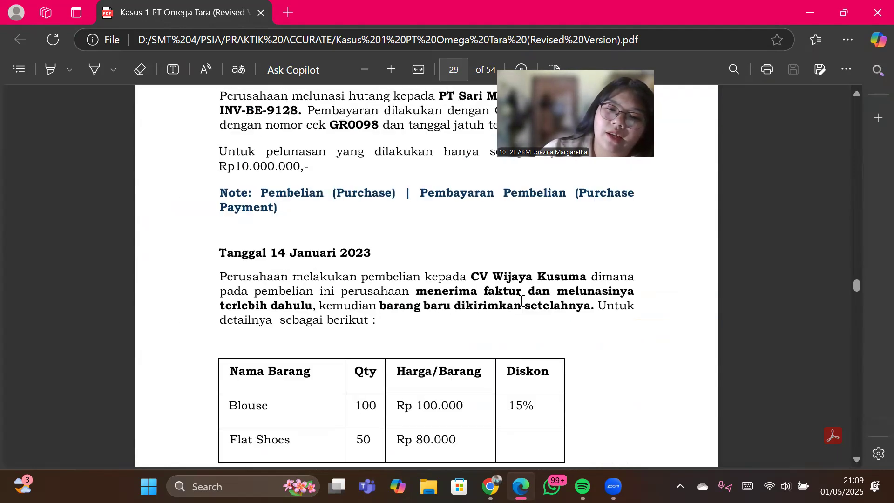
{"action": "scroll", "coordinate": [522, 307], "scroll_direction": "down", "scroll_amount": 3}
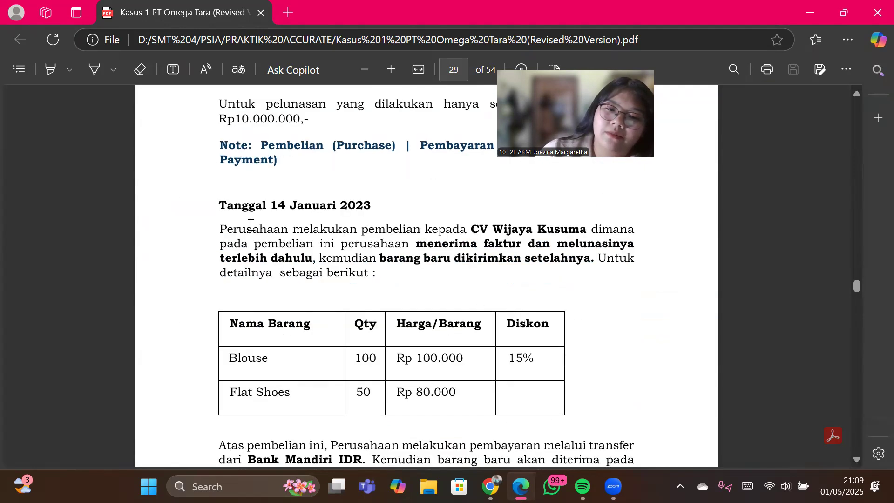
{"action": "scroll", "coordinate": [458, 264], "scroll_direction": "down", "scroll_amount": 1}
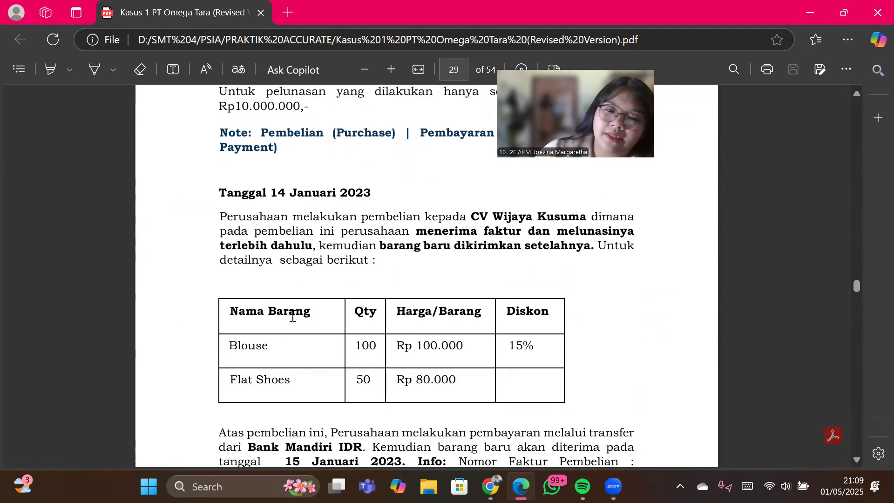
{"action": "scroll", "coordinate": [292, 316], "scroll_direction": "down", "scroll_amount": 10}
{"action": "scroll", "coordinate": [293, 317], "scroll_direction": "down", "scroll_amount": 2}
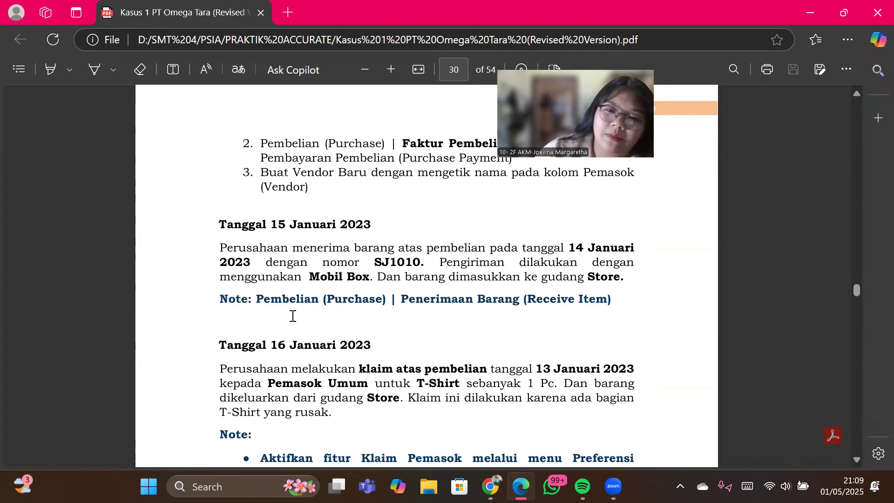
{"action": "scroll", "coordinate": [293, 317], "scroll_direction": "down", "scroll_amount": 1}
{"action": "scroll", "coordinate": [292, 316], "scroll_direction": "up", "scroll_amount": 1}
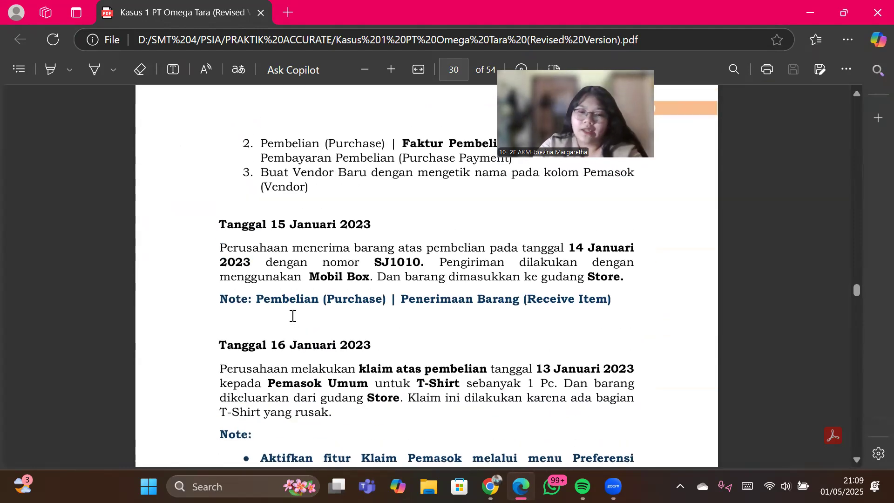
- Start a new Penerimaan Barang in Accurate Online from supplier CV Wijaya Kusuma, dated 15/01/2023
{"action": "key", "text": "alt+Tab"}
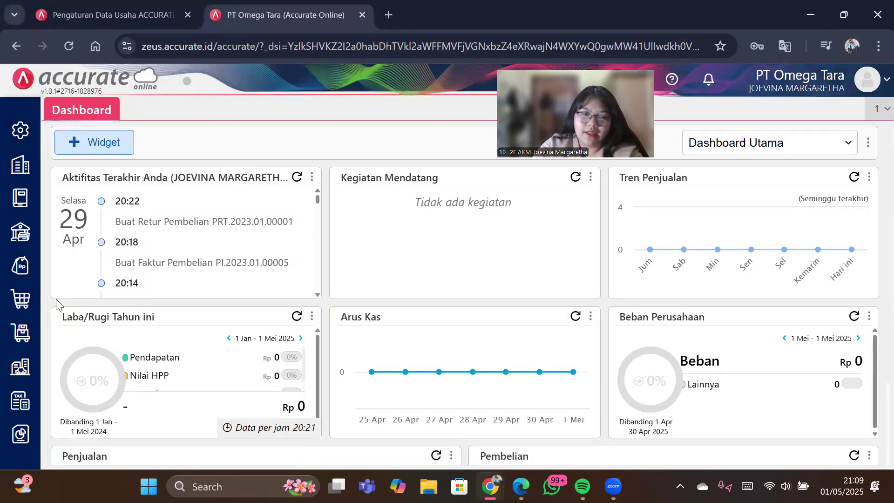
{"action": "left_click", "coordinate": [20, 299]}
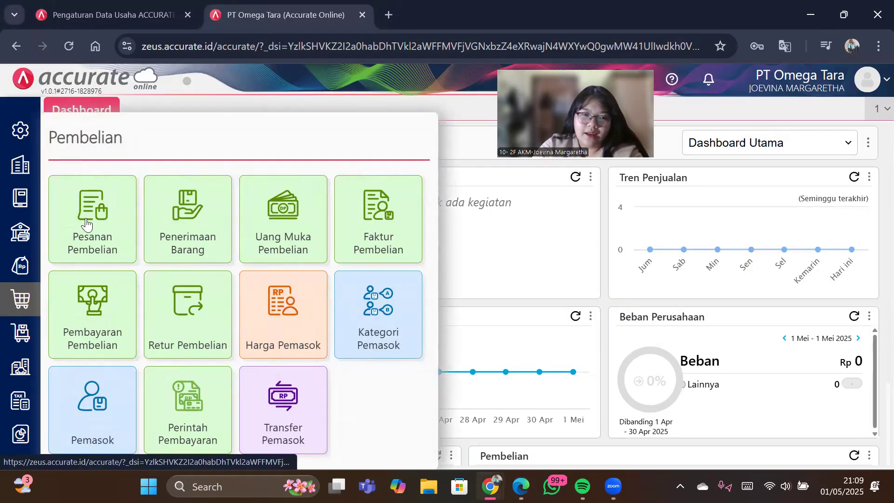
{"action": "left_click", "coordinate": [187, 233]}
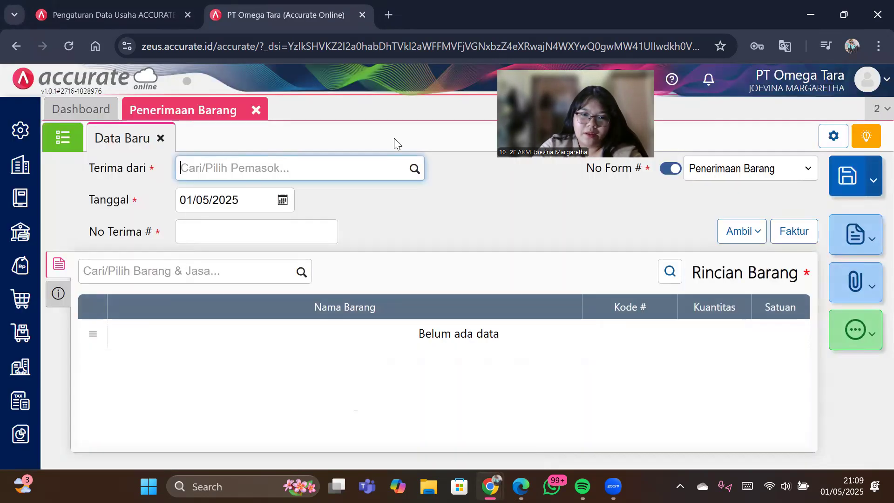
{"action": "left_click", "coordinate": [418, 176]}
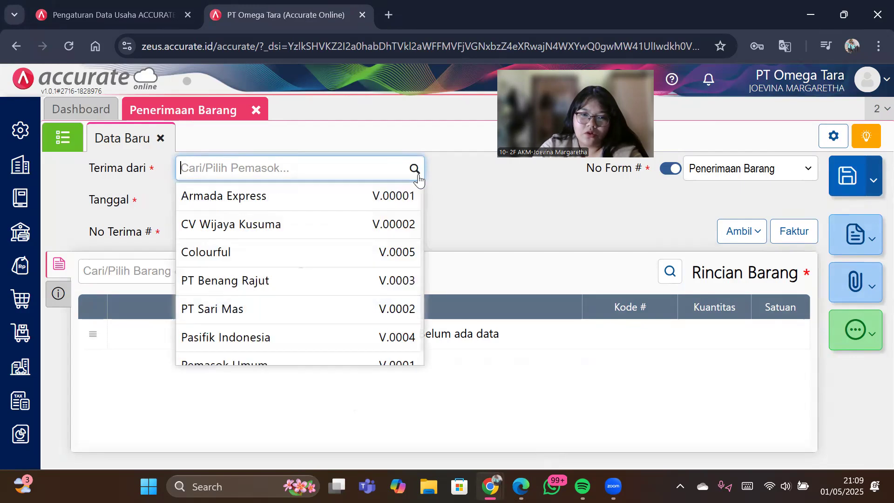
{"action": "left_click", "coordinate": [358, 225]}
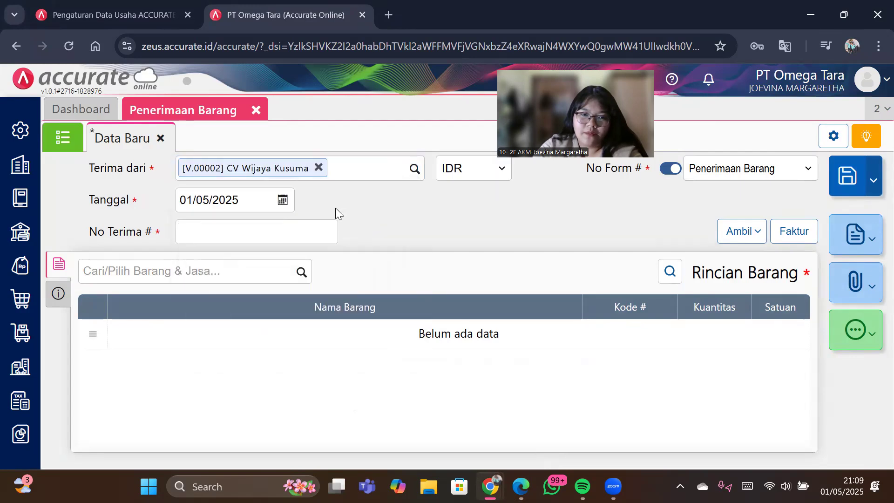
{"action": "left_click", "coordinate": [272, 199]}
{"action": "type", "text": "15/01/2023"}
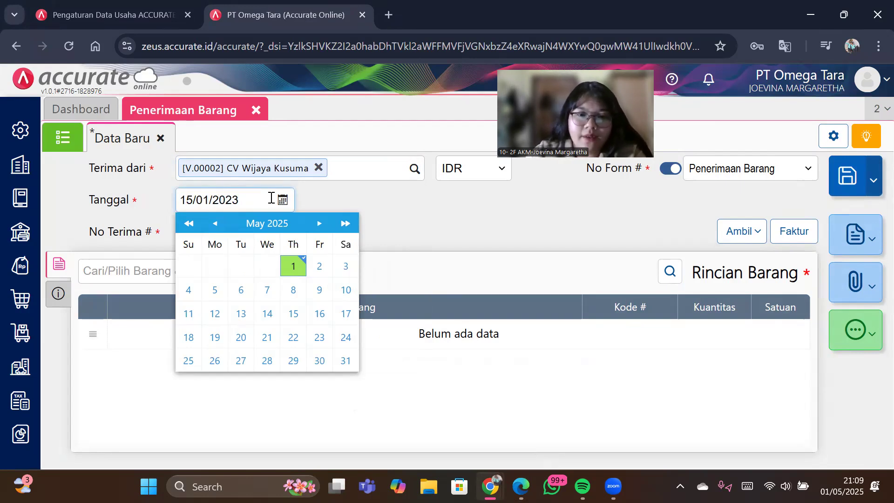
{"action": "left_click", "coordinate": [562, 203]}
- Copy the receipt number SJ1010 from the case PDF into the goods receipt's No Terima
{"action": "key", "text": "alt+Tab"}
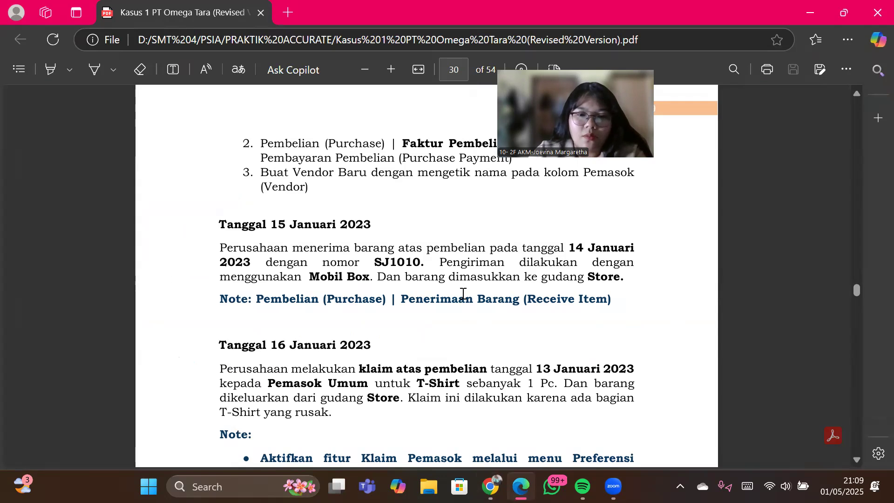
{"action": "left_click_drag", "start_coordinate": [377, 264], "coordinate": [422, 265]}
{"action": "left_click_drag", "start_coordinate": [421, 266], "coordinate": [420, 265]}
{"action": "key", "text": "ctrl+c"}
{"action": "key", "text": "alt+Tab"}
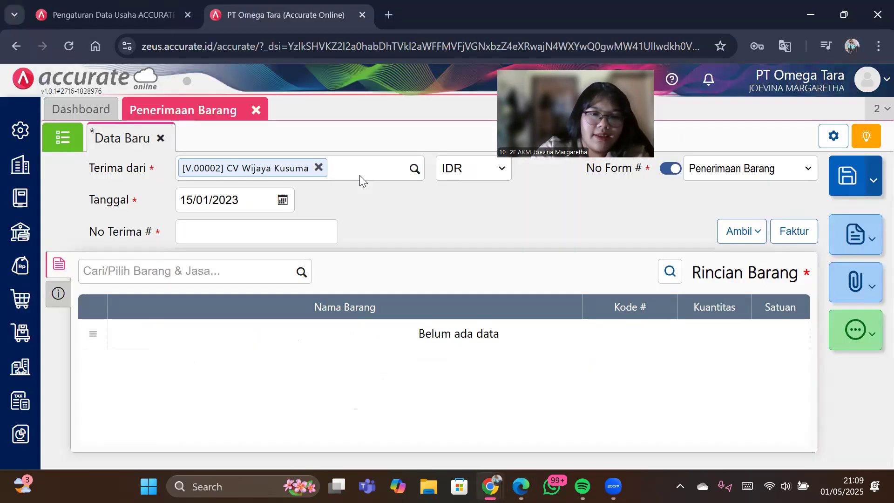
{"action": "left_click", "coordinate": [250, 242]}
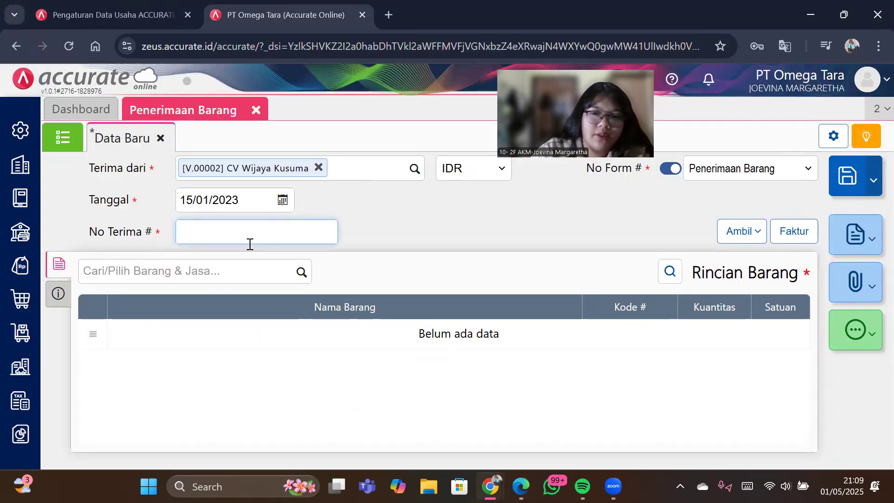
{"action": "key", "text": "ctrl+v"}
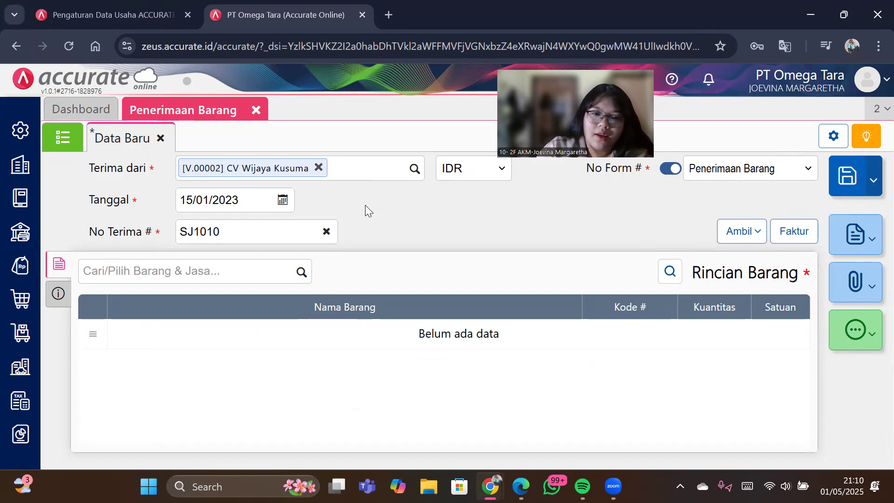
- Bring the Blouse and Flat Shoes lines into the receipt from Tagihan Dimuka PI.2023.01.00007
{"action": "left_click", "coordinate": [736, 235]}
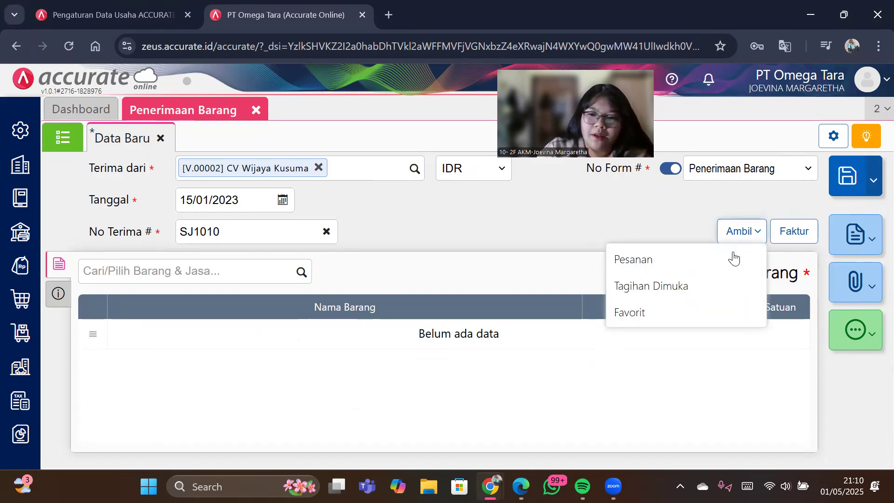
{"action": "left_click", "coordinate": [729, 286]}
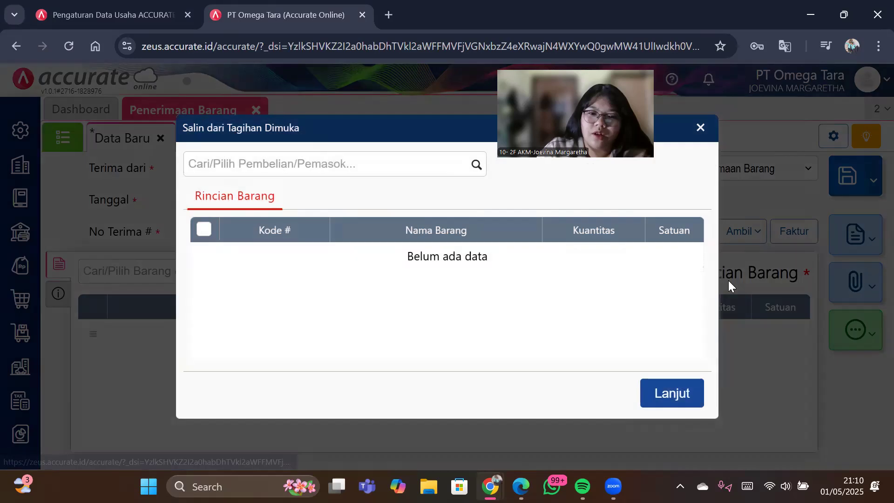
{"action": "left_click", "coordinate": [476, 168]}
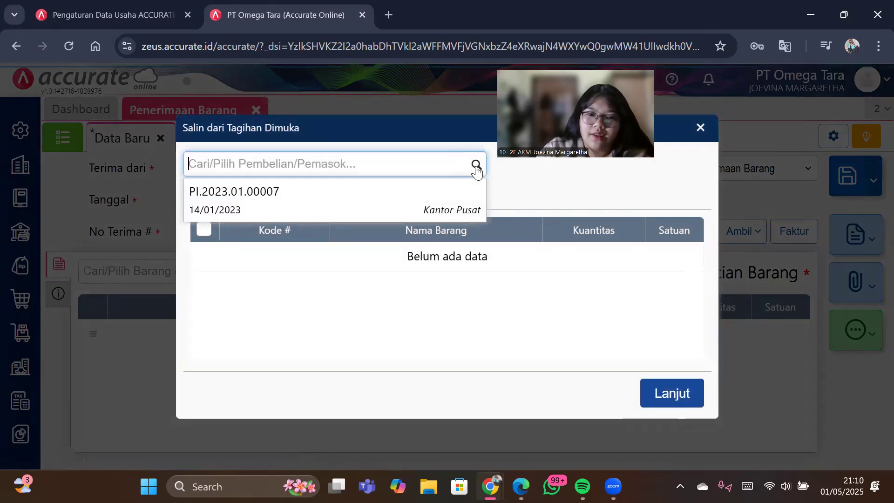
{"action": "left_click", "coordinate": [438, 210]}
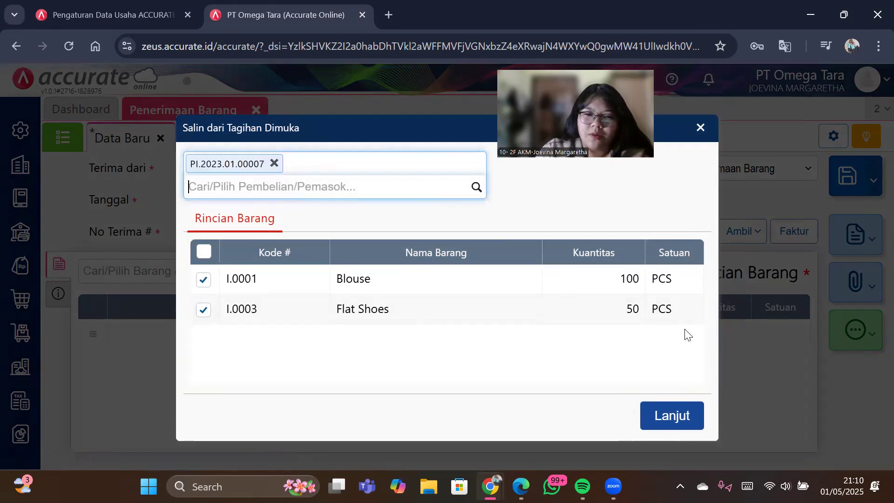
{"action": "left_click", "coordinate": [689, 419]}
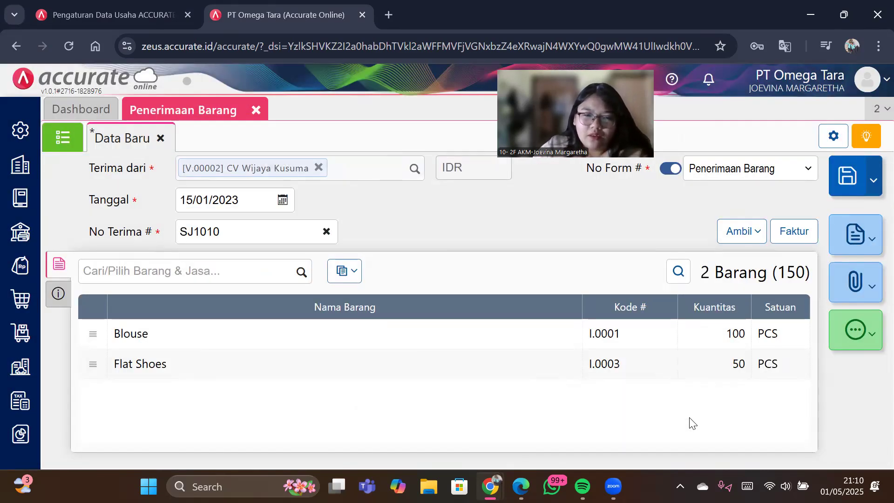
- Check the warehouse in the case PDF and set Gudang to Store for all items on the goods receipt
{"action": "key", "text": "alt+Tab"}
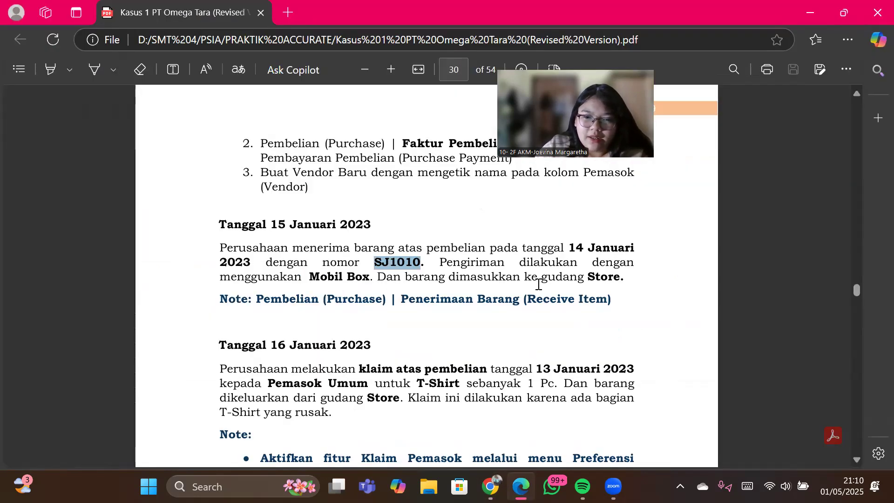
{"action": "key", "text": "alt+Tab"}
{"action": "left_click", "coordinate": [350, 278]}
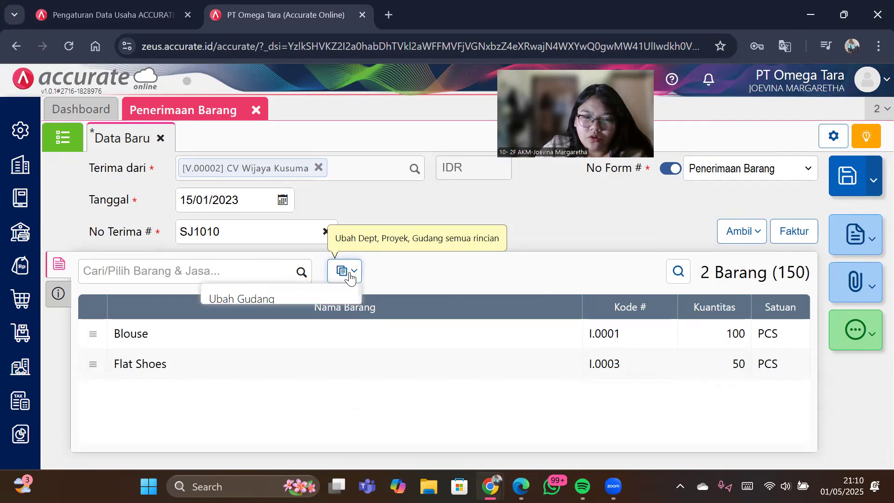
{"action": "left_click", "coordinate": [333, 298]}
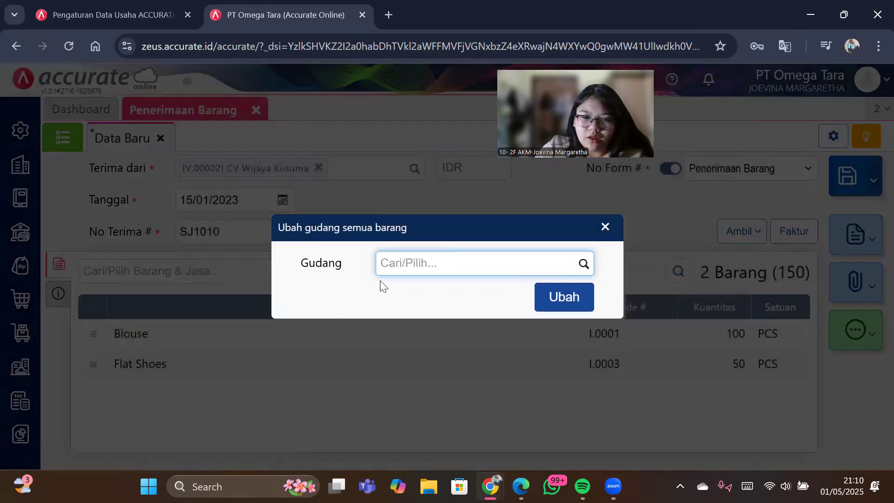
{"action": "left_click", "coordinate": [583, 263]}
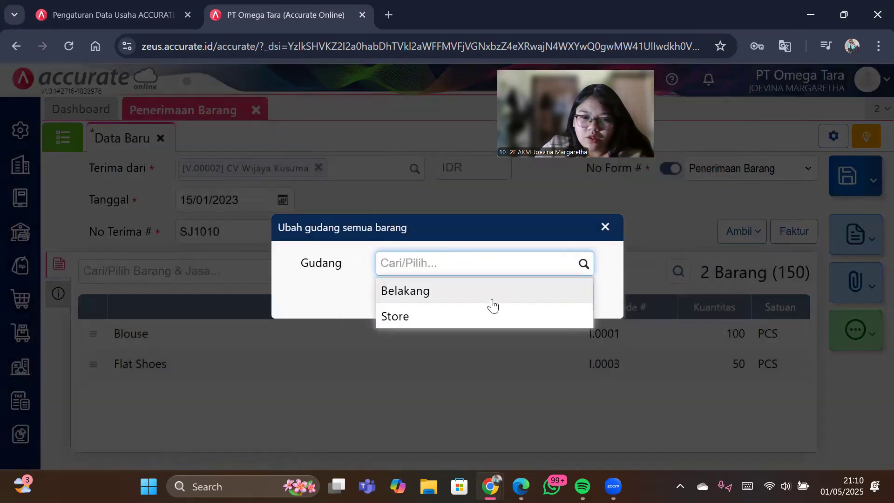
{"action": "left_click", "coordinate": [483, 315]}
{"action": "left_click", "coordinate": [553, 296]}
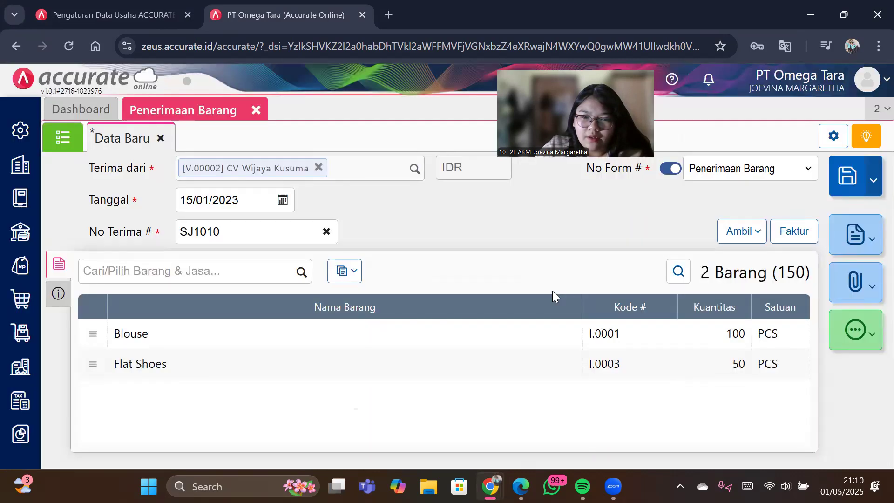
- Set the goods receipt's Tgl Kirim to 15/01/2023 in the shipping info
{"action": "left_click", "coordinate": [57, 301]}
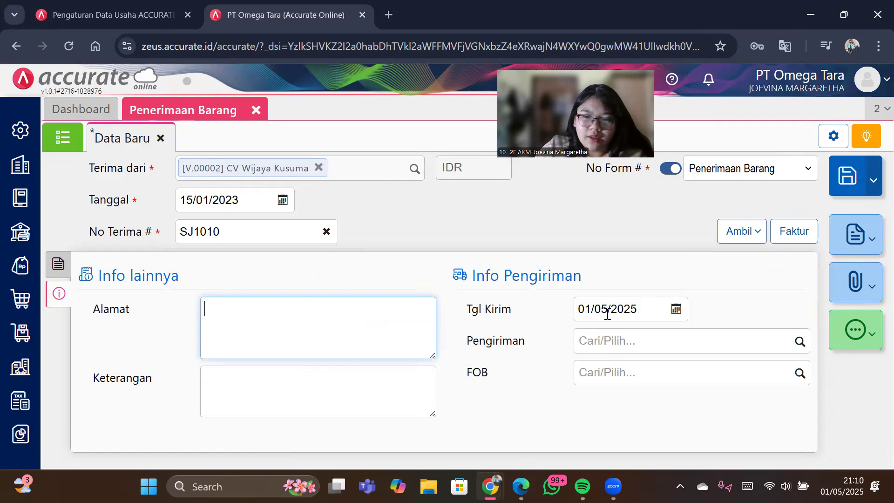
{"action": "left_click", "coordinate": [674, 310]}
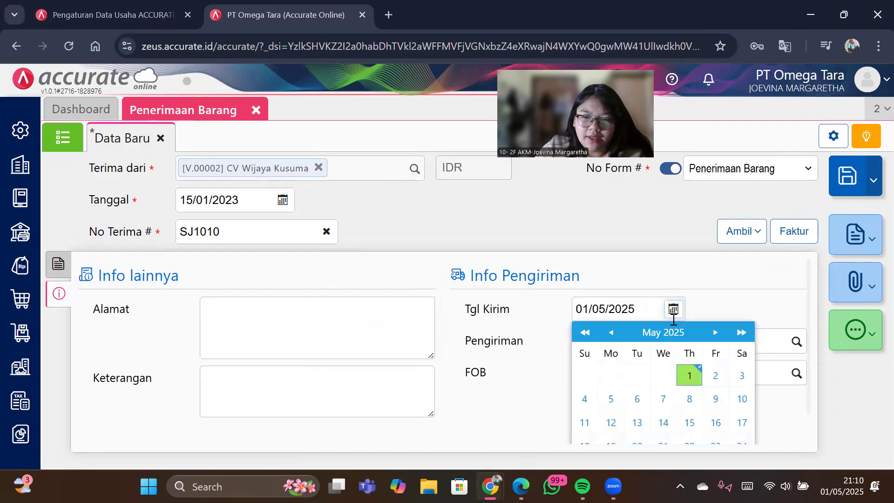
{"action": "left_click", "coordinate": [595, 305]}
{"action": "left_click", "coordinate": [595, 305]}
{"action": "type", "text": "15/01/"}
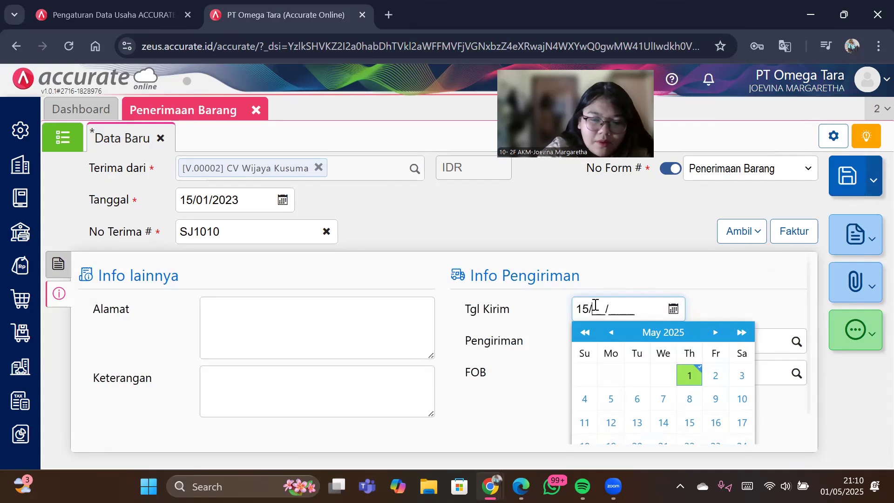
{"action": "type", "text": "2023"}
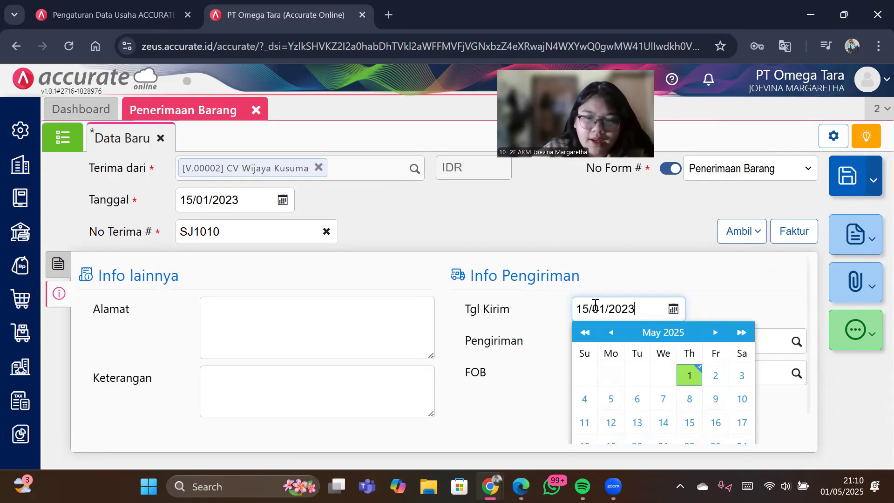
- Set the goods receipt's Pengiriman to Mobil Box and check the delivery details against the 15 January transaction in the case PDF
{"action": "left_click", "coordinate": [545, 361]}
{"action": "left_click", "coordinate": [798, 344]}
{"action": "left_click", "coordinate": [745, 370]}
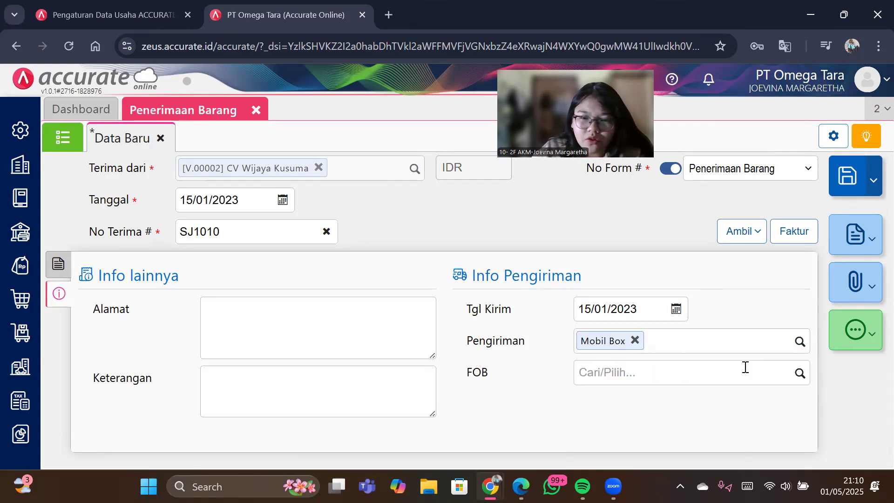
{"action": "key", "text": "alt+Tab"}
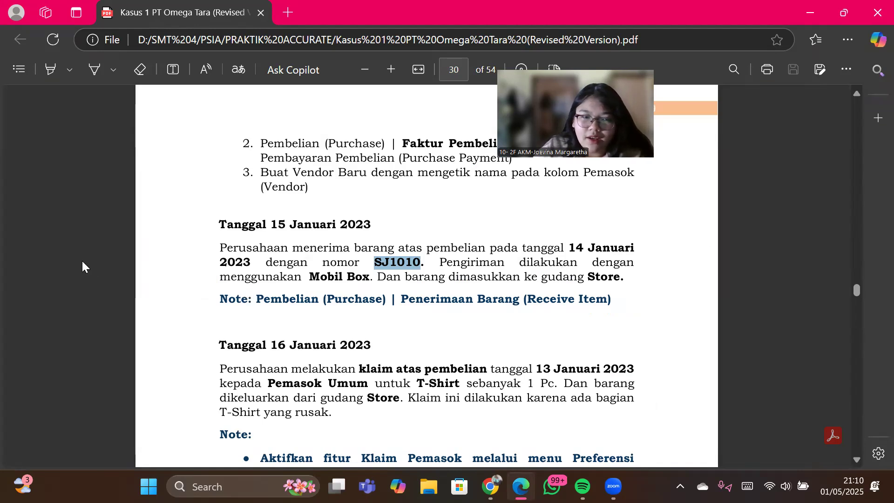
{"action": "key", "text": "alt+Tab"}
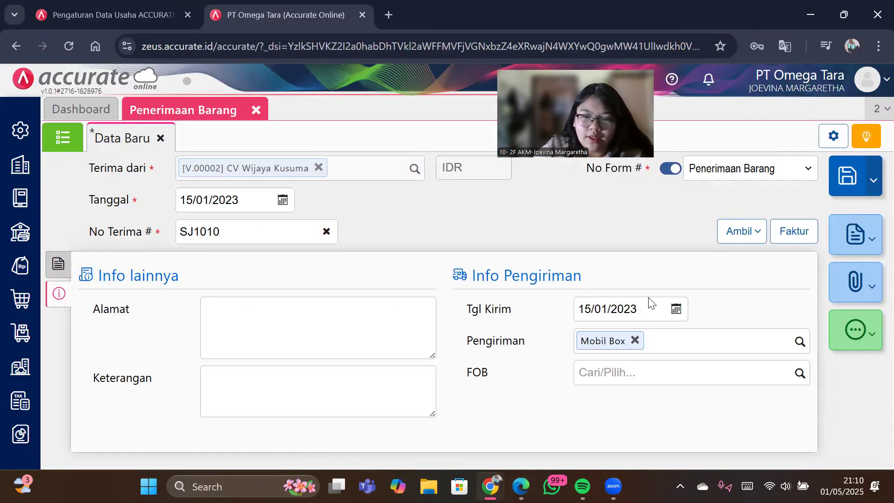
- Apply Store as Gudang to all items once more, and save and close the goods receipt
{"action": "left_click", "coordinate": [58, 263]}
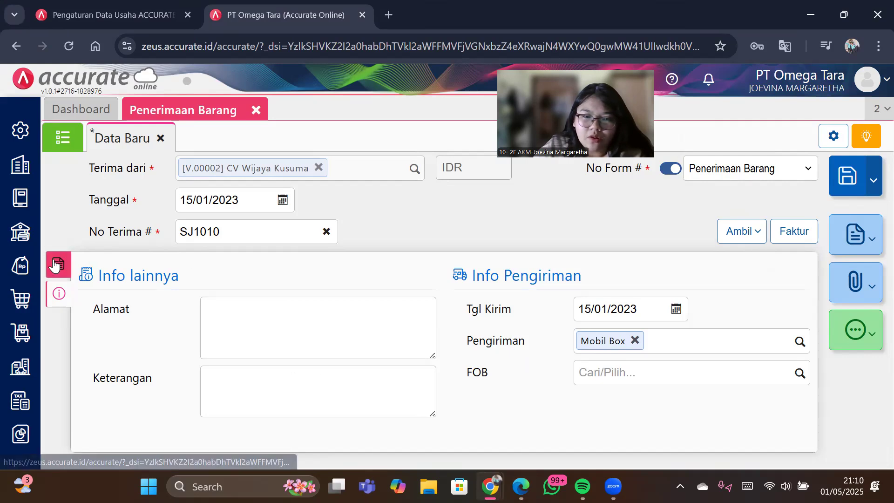
{"action": "left_click", "coordinate": [341, 273]}
{"action": "left_click", "coordinate": [324, 283]}
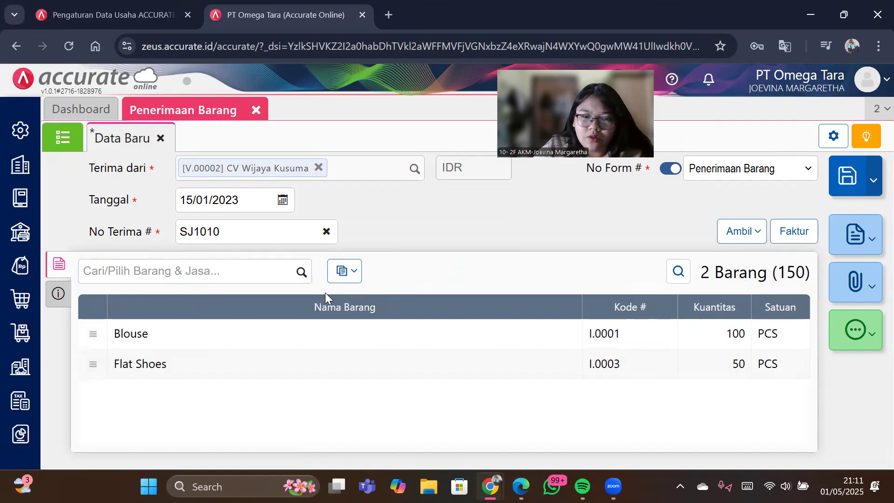
{"action": "left_click", "coordinate": [356, 273]}
{"action": "left_click", "coordinate": [345, 301]}
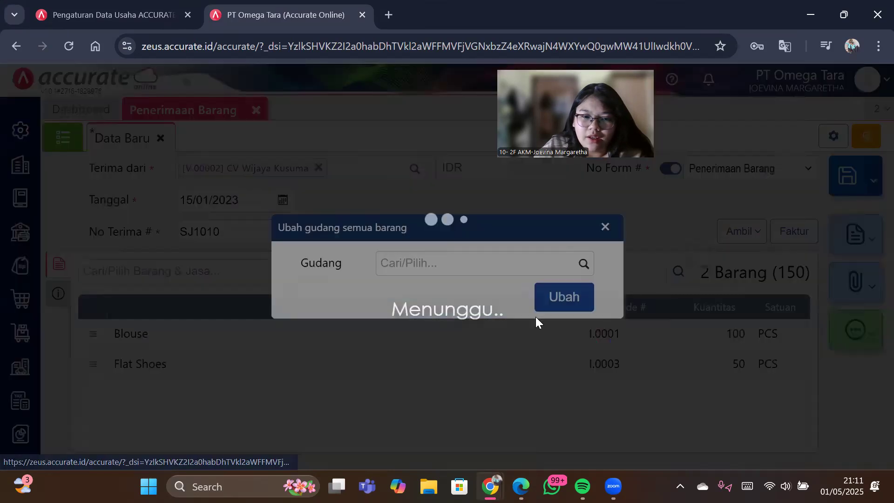
{"action": "left_click", "coordinate": [583, 263]}
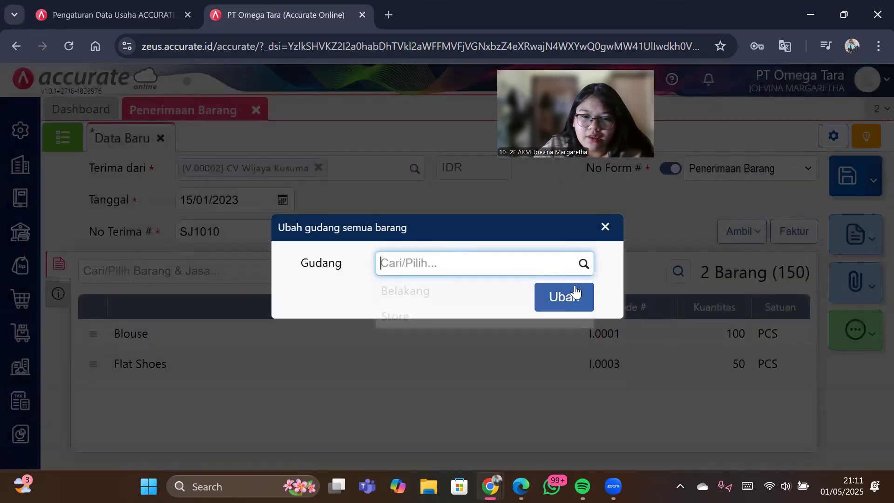
{"action": "left_click", "coordinate": [518, 316]}
{"action": "left_click", "coordinate": [551, 298]}
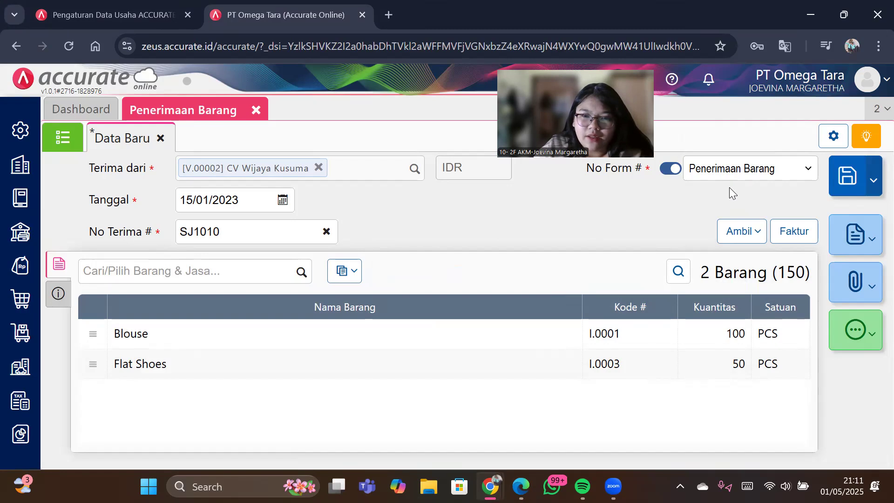
{"action": "left_click", "coordinate": [853, 187]}
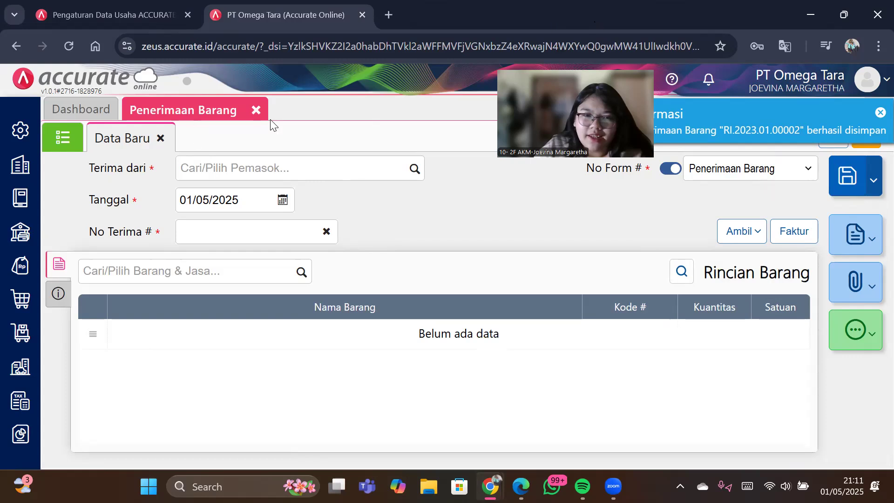
{"action": "left_click", "coordinate": [256, 111]}
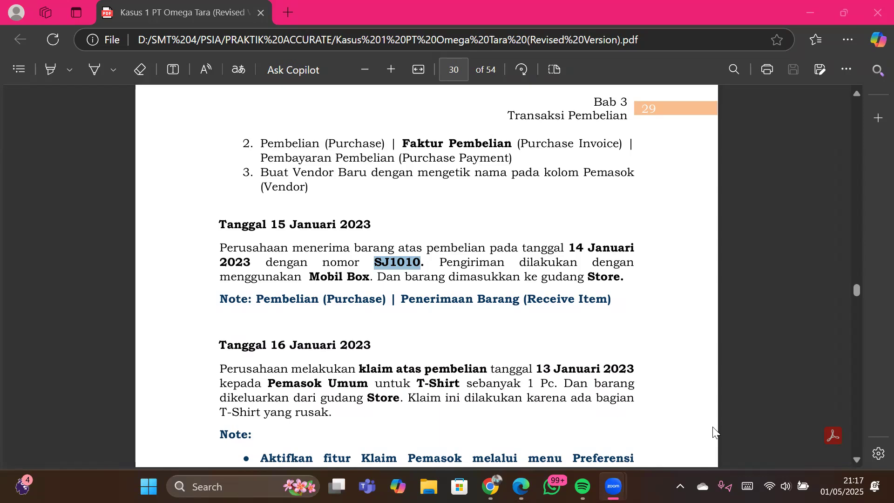
- Read the 16 January 2023 purchase claim transaction in the case PDF, including its supplier and item
{"action": "left_click", "coordinate": [376, 324]}
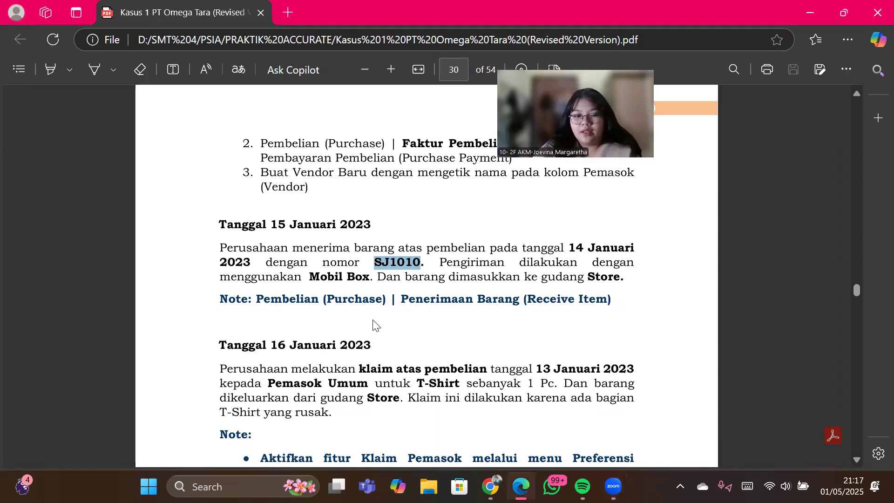
{"action": "scroll", "coordinate": [372, 326], "scroll_direction": "down", "scroll_amount": 3}
{"action": "left_click", "coordinate": [375, 325]}
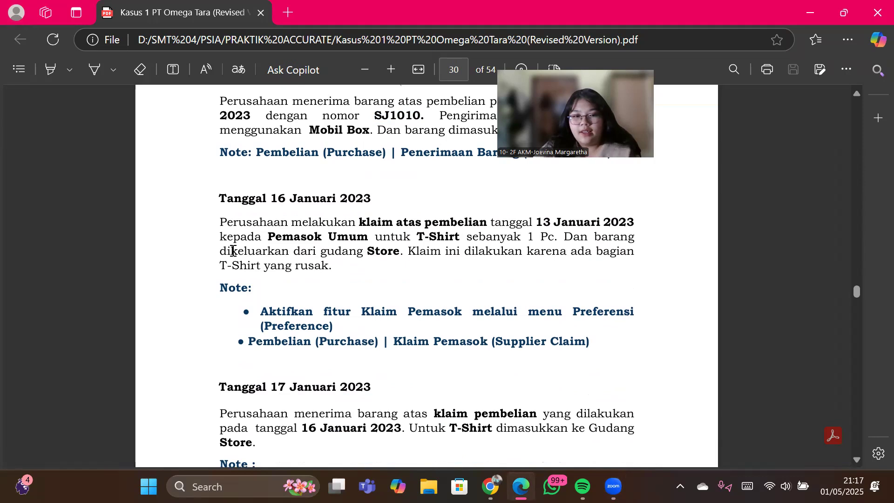
{"action": "left_click_drag", "start_coordinate": [225, 236], "coordinate": [451, 231]}
{"action": "left_click", "coordinate": [447, 308]}
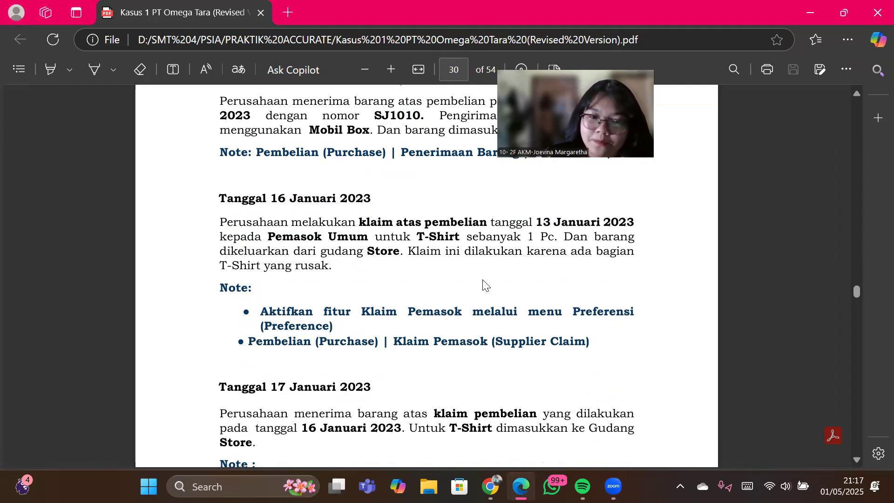
{"action": "left_click_drag", "start_coordinate": [273, 232], "coordinate": [304, 237]}
{"action": "left_click", "coordinate": [471, 241]}
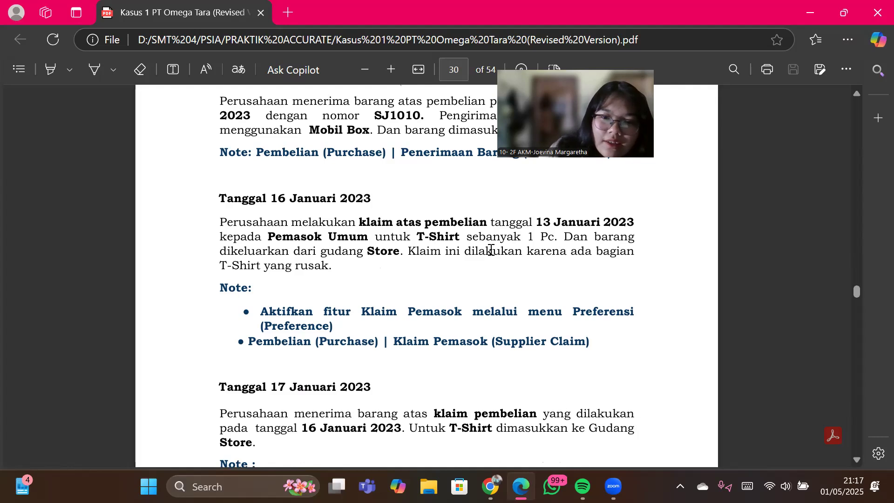
- Review the 13 January T-Shirt purchase in the case PDF and read the note on activating the supplier claim feature
{"action": "scroll", "coordinate": [491, 250], "scroll_direction": "up", "scroll_amount": 10}
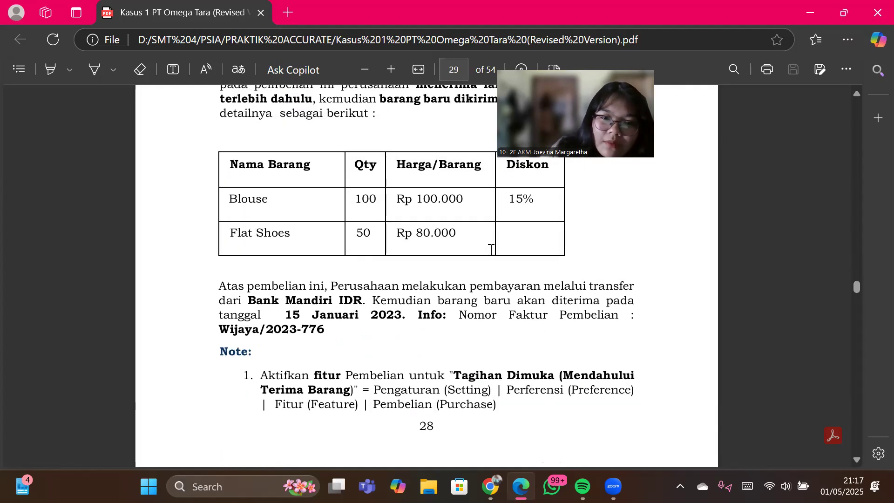
{"action": "scroll", "coordinate": [490, 250], "scroll_direction": "up", "scroll_amount": 8}
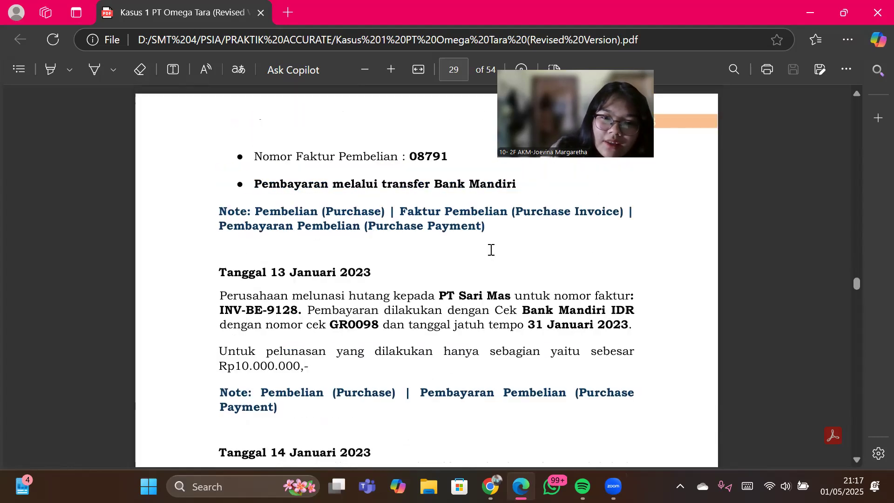
{"action": "scroll", "coordinate": [491, 250], "scroll_direction": "up", "scroll_amount": 10}
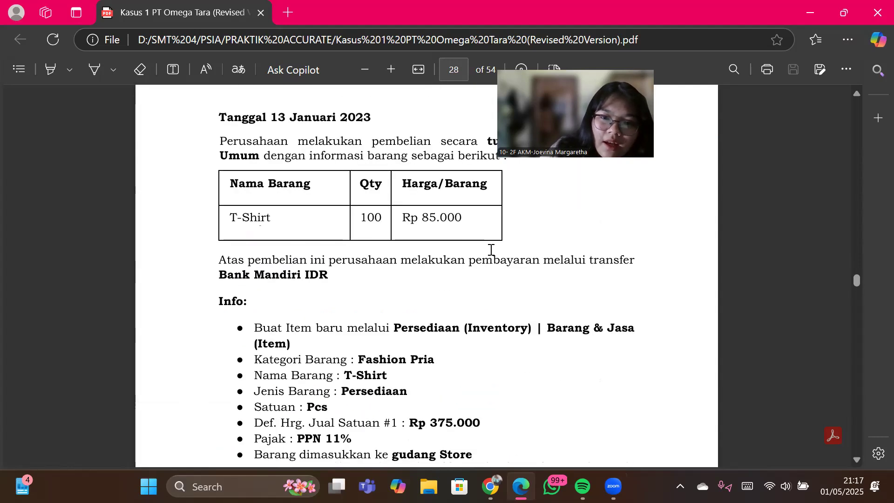
{"action": "scroll", "coordinate": [490, 250], "scroll_direction": "down", "scroll_amount": 8}
{"action": "scroll", "coordinate": [491, 250], "scroll_direction": "down", "scroll_amount": 10}
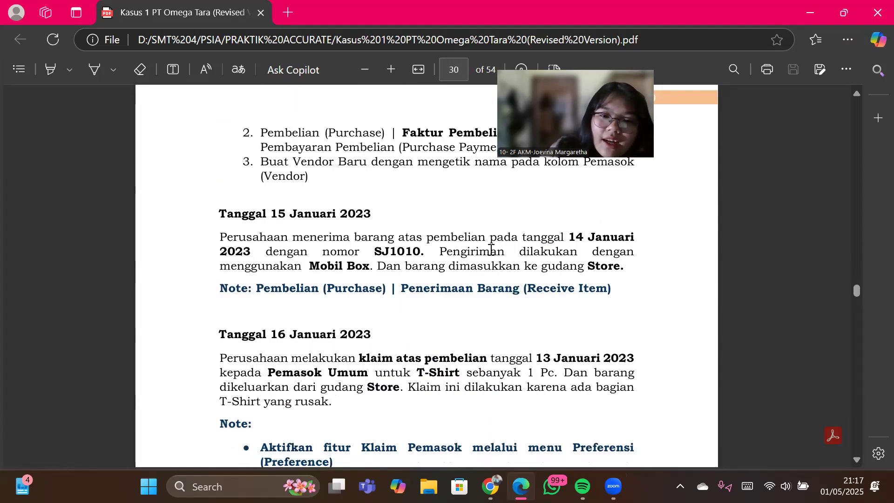
{"action": "scroll", "coordinate": [490, 250], "scroll_direction": "down", "scroll_amount": 2}
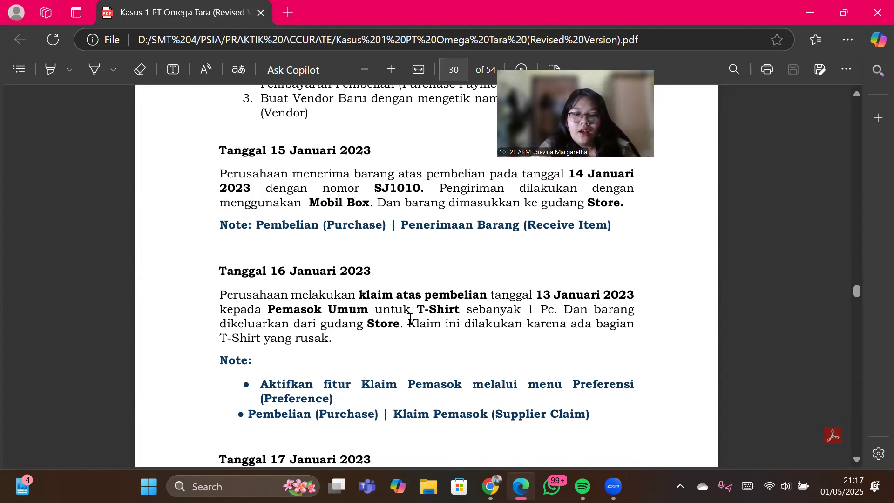
{"action": "scroll", "coordinate": [409, 319], "scroll_direction": "down", "scroll_amount": 2}
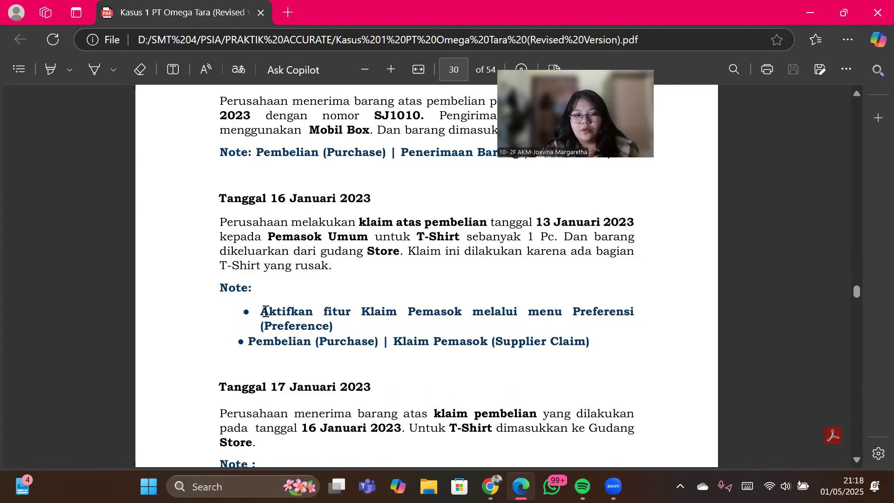
{"action": "left_click_drag", "start_coordinate": [261, 311], "coordinate": [368, 337]}
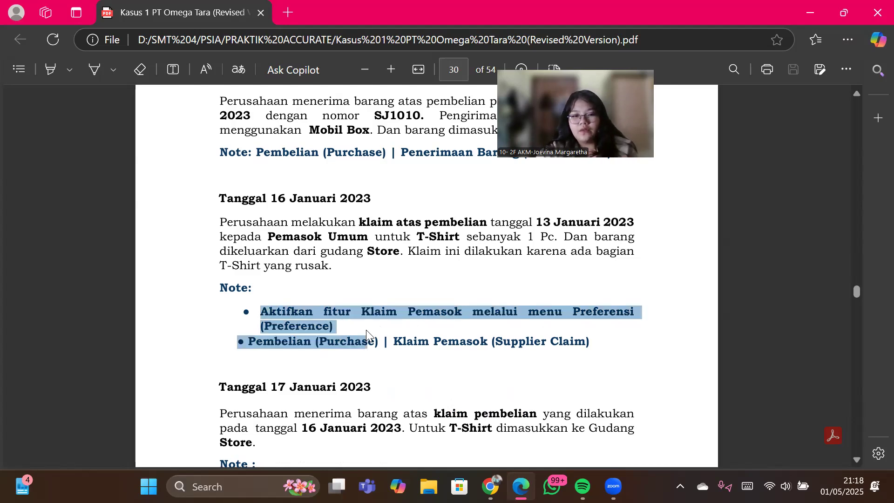
{"action": "left_click", "coordinate": [367, 330]}
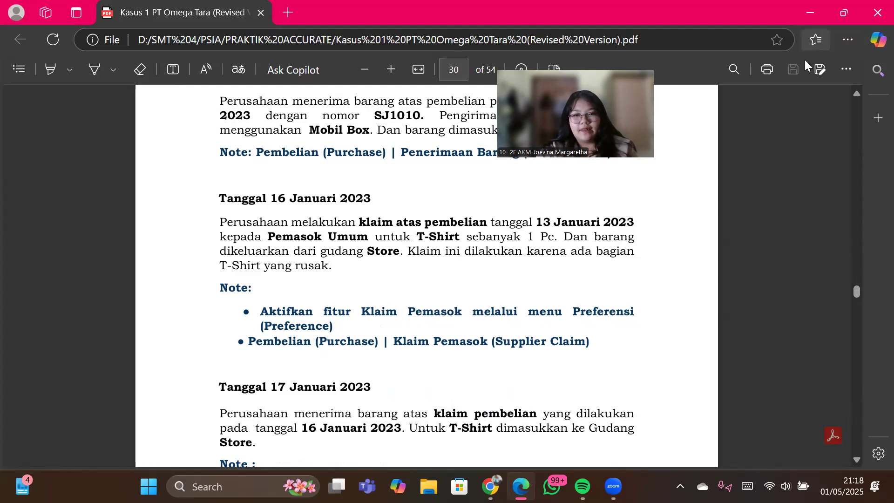
- Switch to Accurate Online, enable the Klaim Pemasok purchase feature in Preferensi, and save the preferences
{"action": "left_click", "coordinate": [809, 20]}
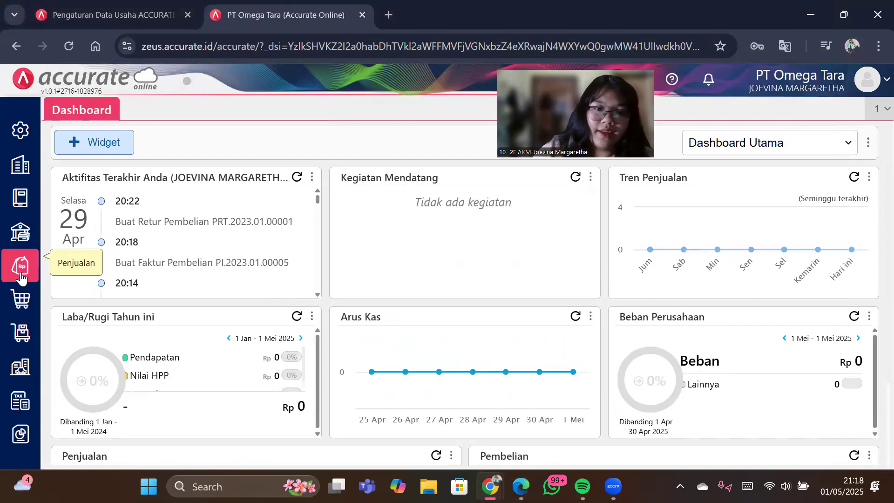
{"action": "left_click", "coordinate": [16, 305]}
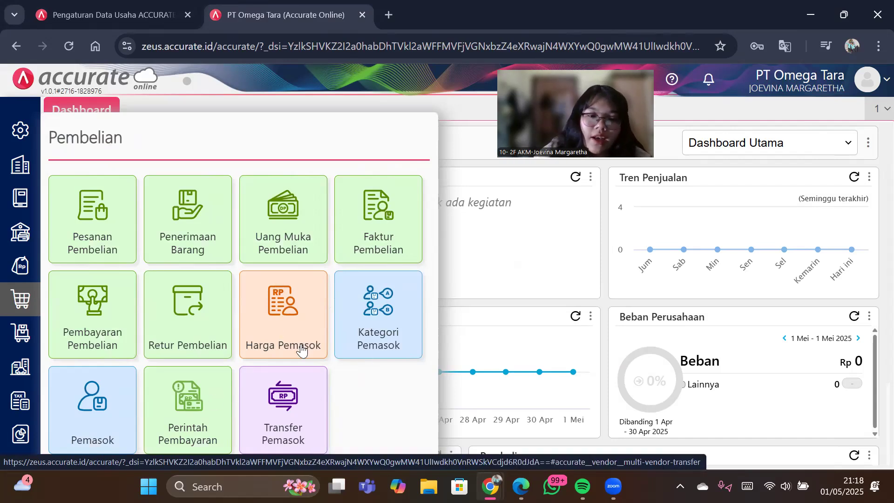
{"action": "left_click", "coordinate": [20, 130]}
{"action": "left_click", "coordinate": [114, 219]}
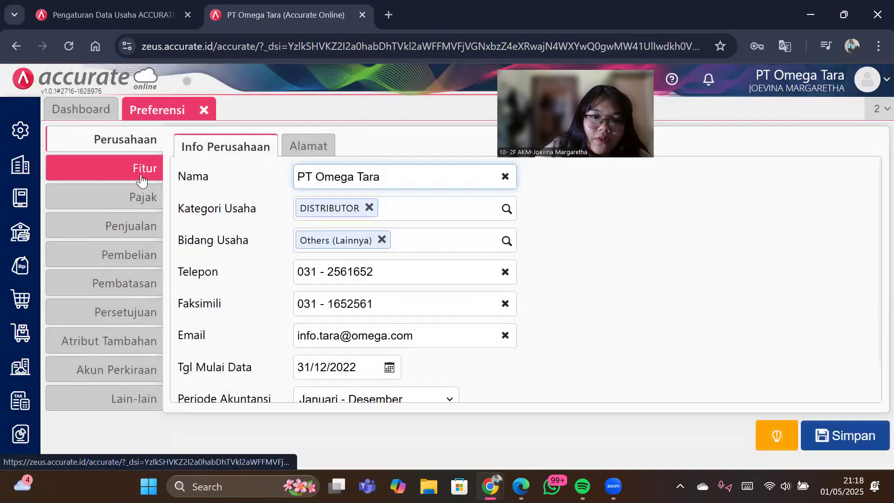
{"action": "left_click", "coordinate": [142, 180]}
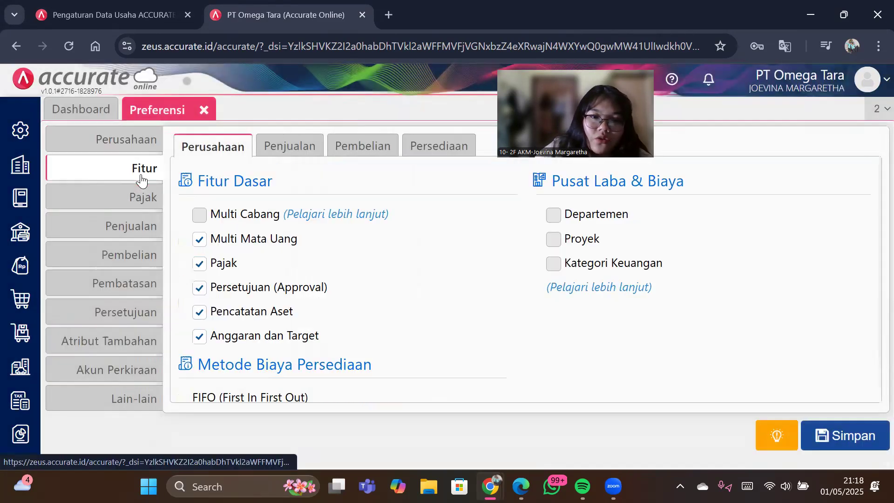
{"action": "left_click", "coordinate": [342, 158]}
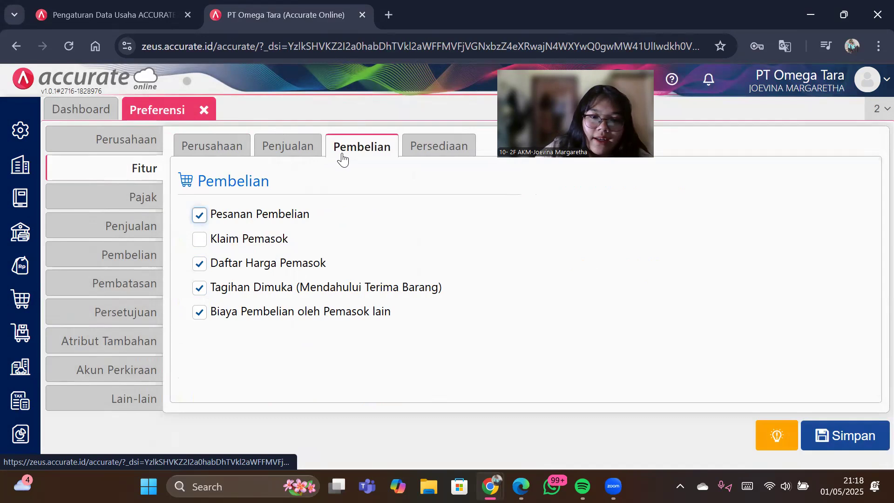
{"action": "left_click", "coordinate": [200, 241]}
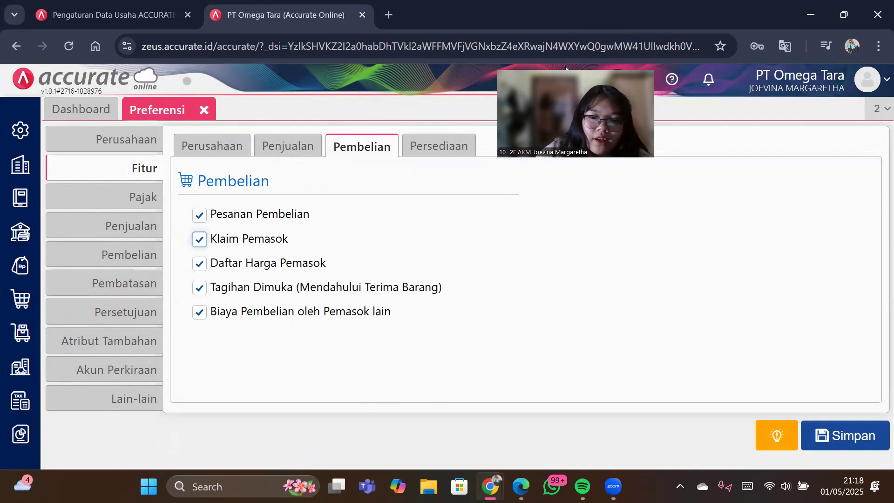
{"action": "left_click", "coordinate": [841, 424]}
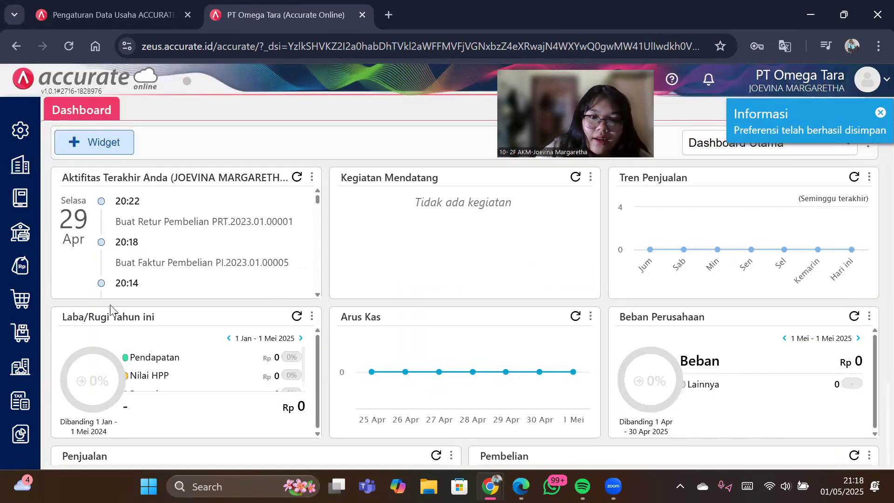
- Open a new Klaim Pemasok form and check the 16 January claim's warehouse in the case PDF
{"action": "left_click", "coordinate": [20, 300]}
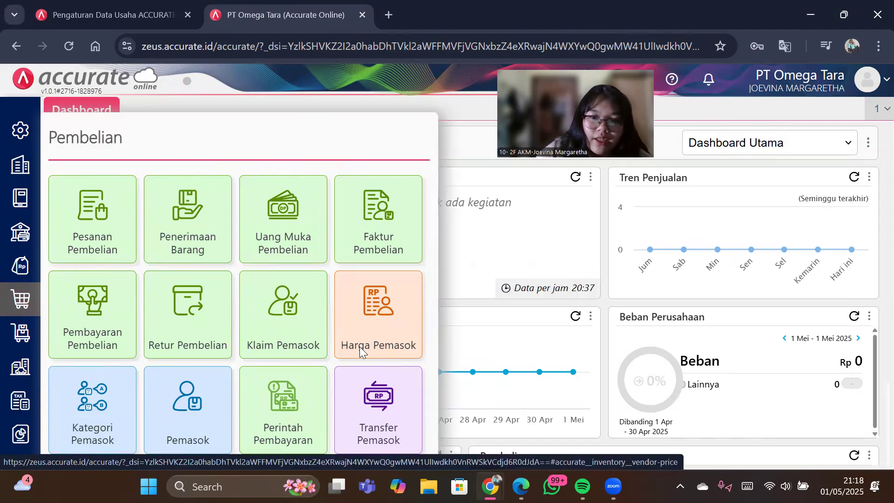
{"action": "left_click", "coordinate": [281, 323]}
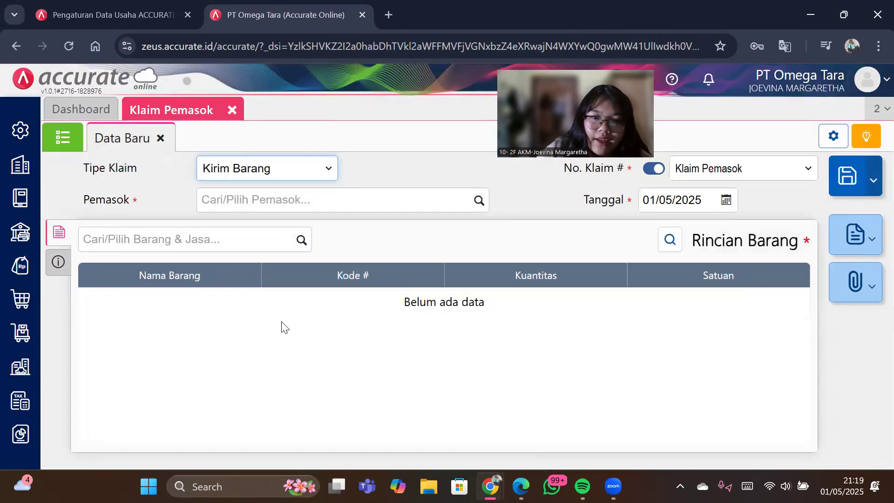
{"action": "key", "text": "alt+Tab"}
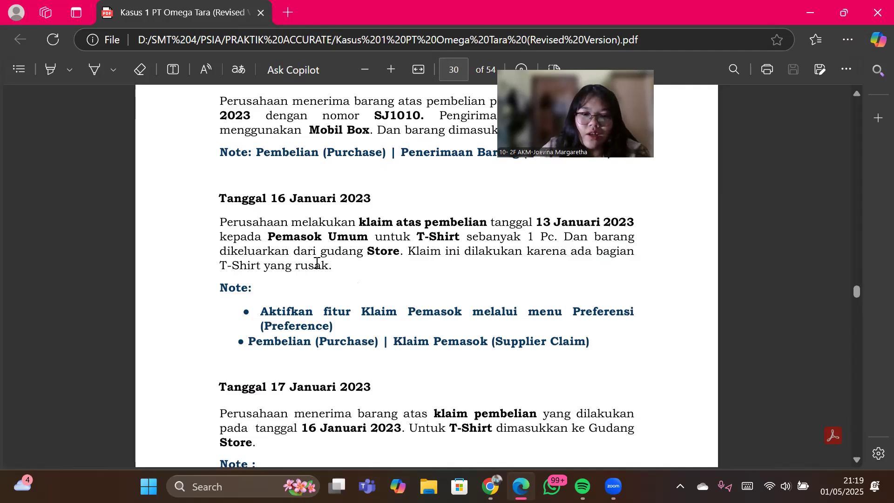
{"action": "left_click_drag", "start_coordinate": [327, 255], "coordinate": [399, 255]}
{"action": "left_click", "coordinate": [389, 295]}
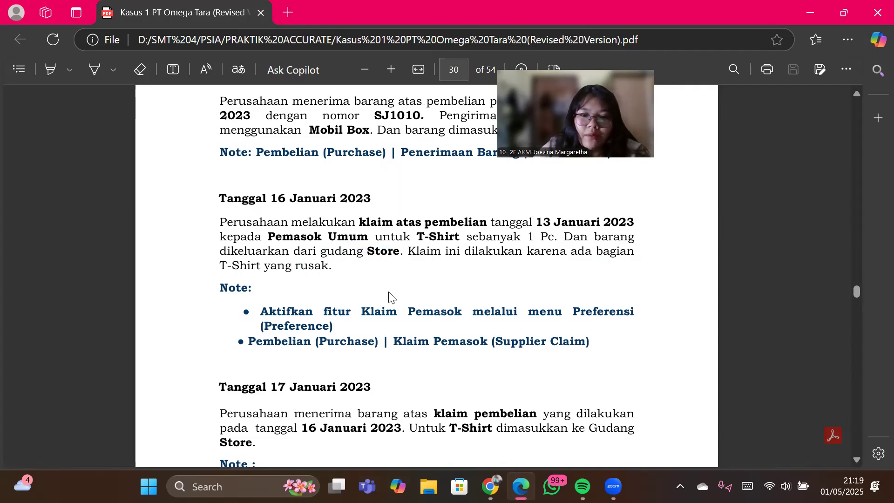
- Switch to Accurate Online and set the new claim's supplier to Pemasok Umum and its date to 16/01/2023
{"action": "key", "text": "alt+Tab"}
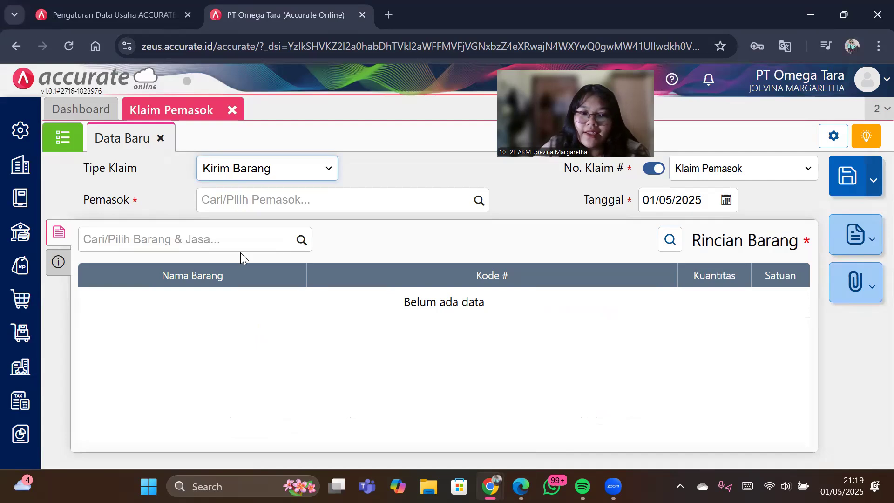
{"action": "left_click", "coordinate": [482, 203]}
{"action": "scroll", "coordinate": [372, 344], "scroll_direction": "down", "scroll_amount": 1}
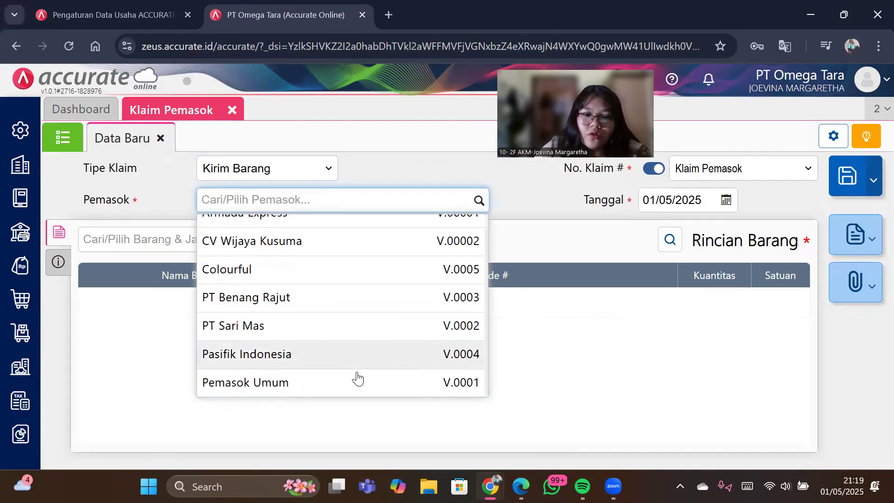
{"action": "left_click", "coordinate": [356, 390]}
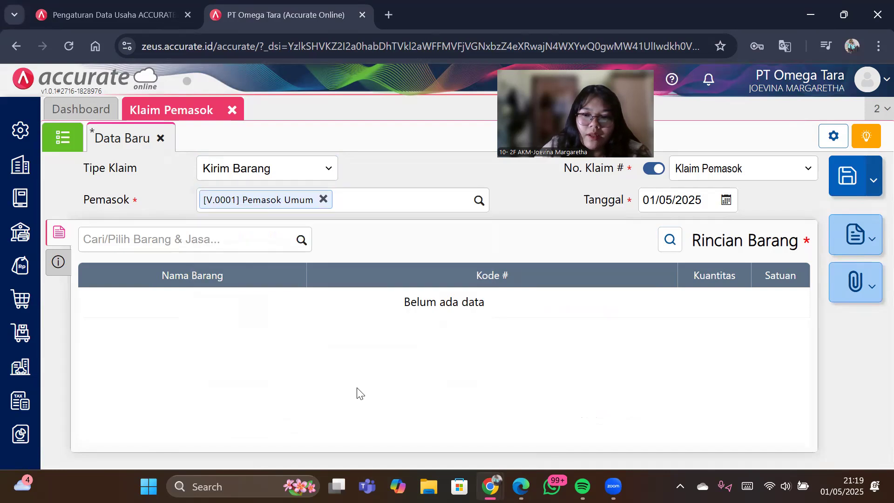
{"action": "left_click", "coordinate": [663, 198]}
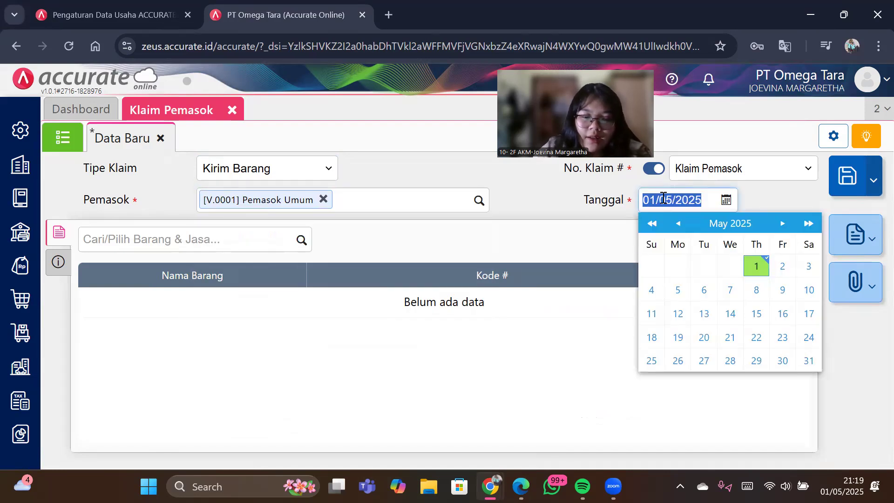
{"action": "type", "text": "16/"}
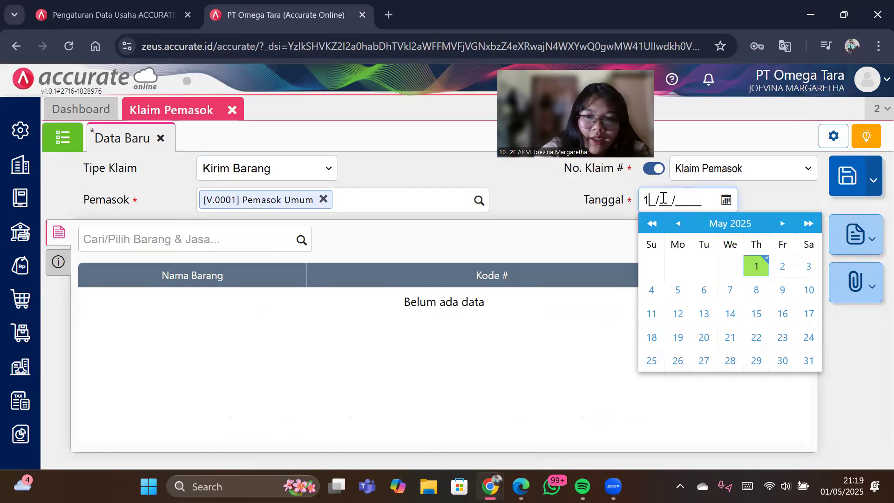
{"action": "type", "text": "01/2023"}
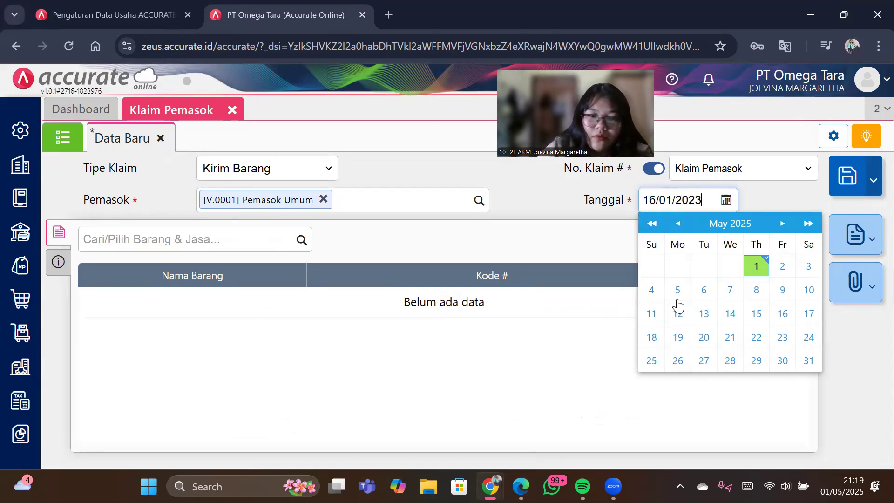
{"action": "left_click", "coordinate": [540, 256]}
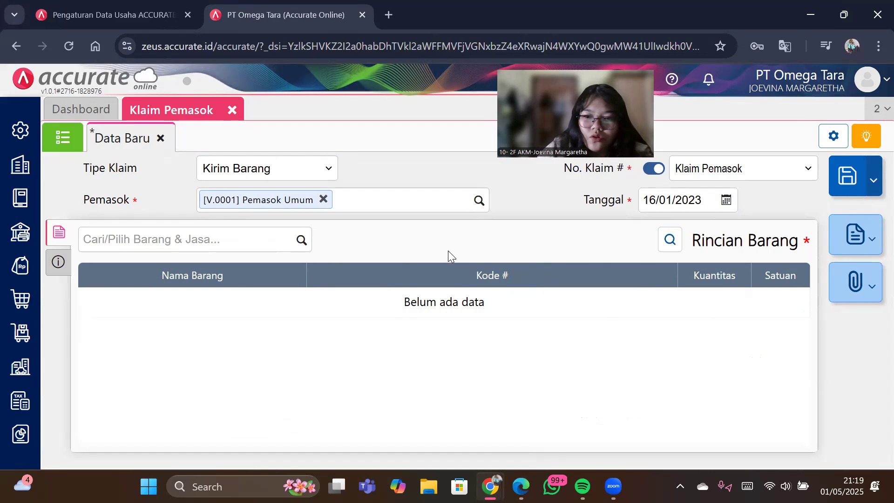
- Add one T-Shirt to the supplier claim's item details, taken from the Store warehouse
{"action": "left_click", "coordinate": [302, 240]}
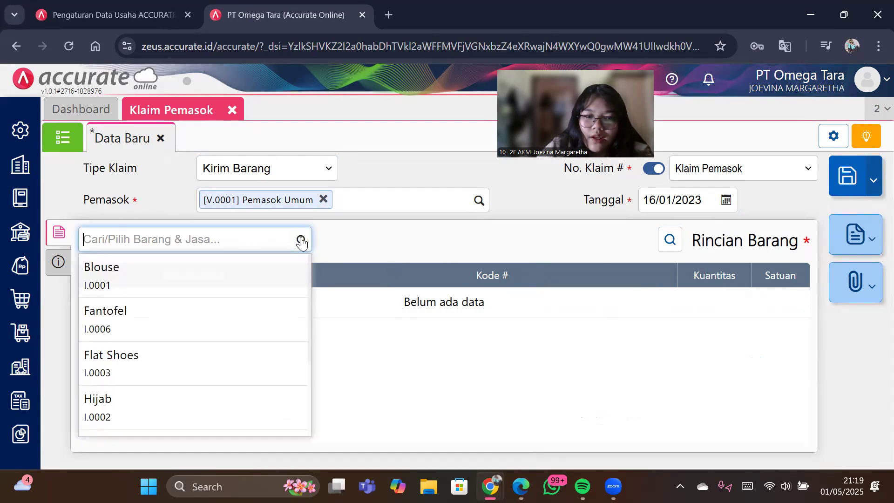
{"action": "scroll", "coordinate": [227, 392], "scroll_direction": "down", "scroll_amount": 3}
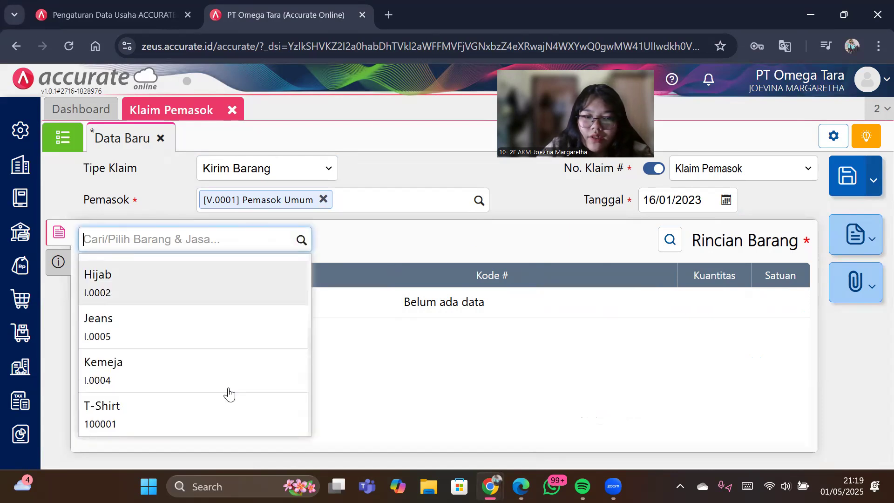
{"action": "left_click", "coordinate": [227, 407]}
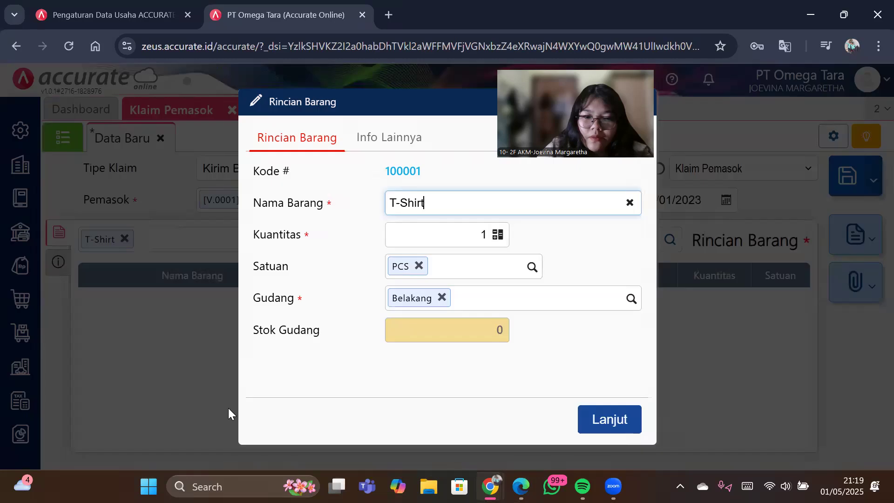
{"action": "left_click", "coordinate": [441, 297]}
{"action": "left_click", "coordinate": [631, 302]}
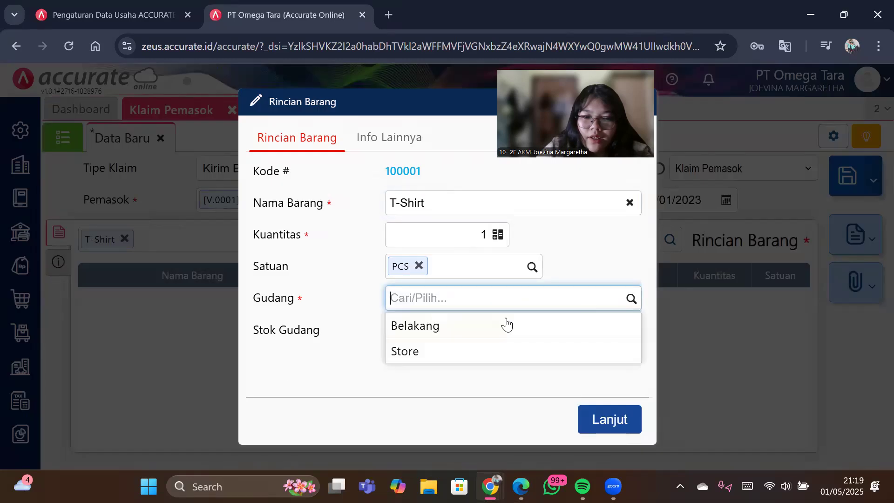
{"action": "left_click", "coordinate": [491, 350]}
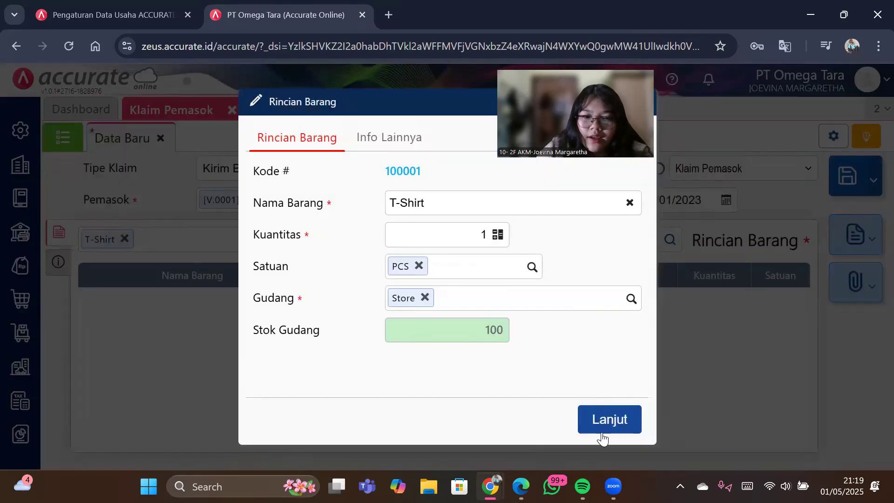
{"action": "left_click", "coordinate": [607, 420]}
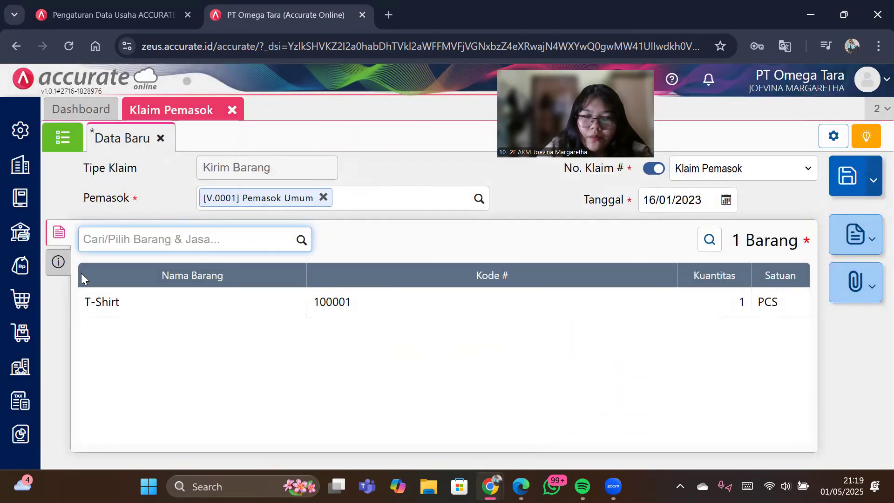
- Check the claim's additional information and compare the entry with the 16 January transaction in the case PDF
{"action": "left_click", "coordinate": [58, 261]}
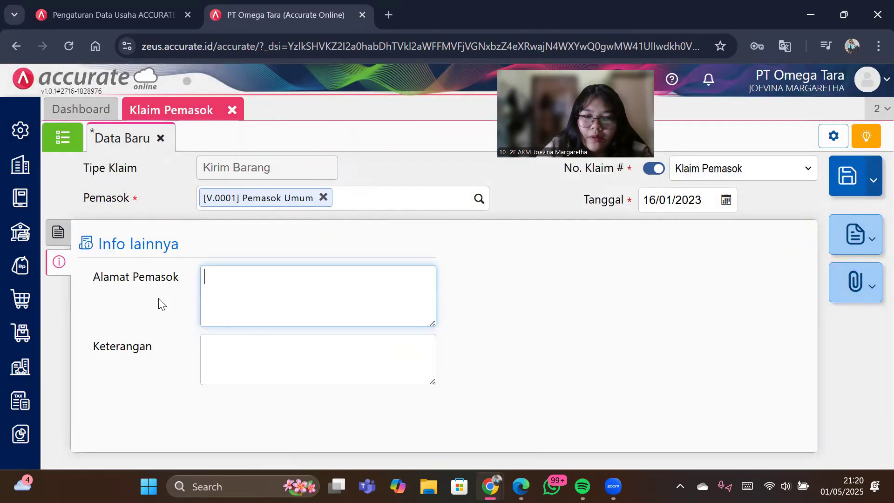
{"action": "left_click", "coordinate": [57, 232]}
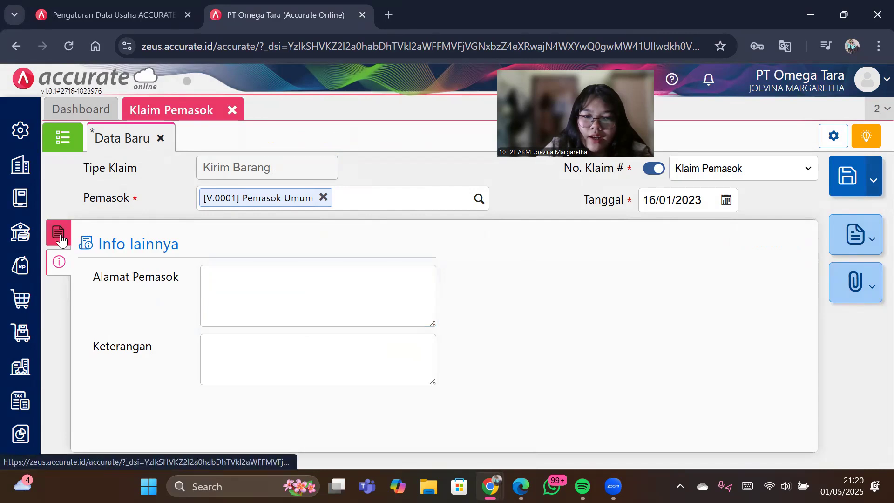
{"action": "key", "text": "alt+Tab"}
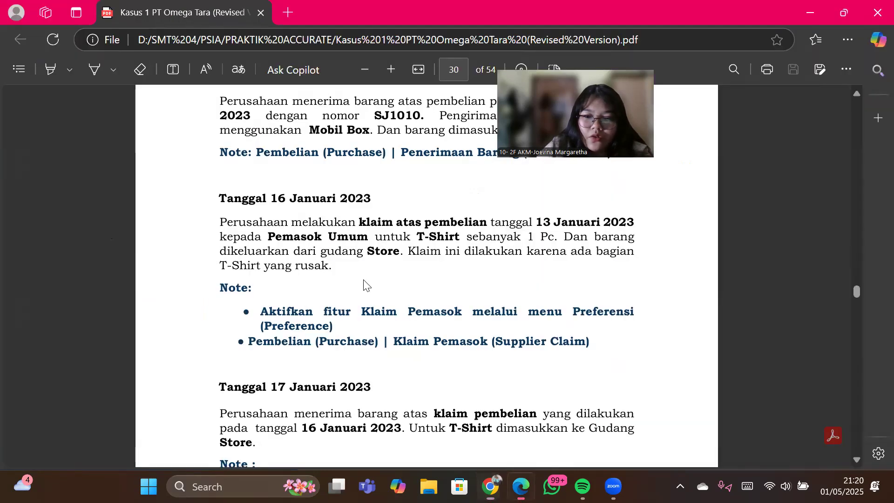
{"action": "scroll", "coordinate": [365, 285], "scroll_direction": "up", "scroll_amount": 2}
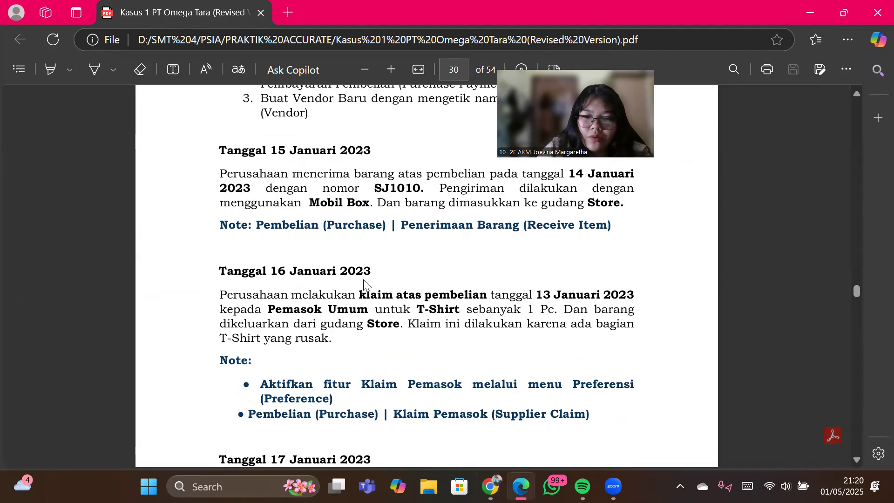
{"action": "scroll", "coordinate": [364, 279], "scroll_direction": "down", "scroll_amount": 2}
{"action": "key", "text": "alt+Tab"}
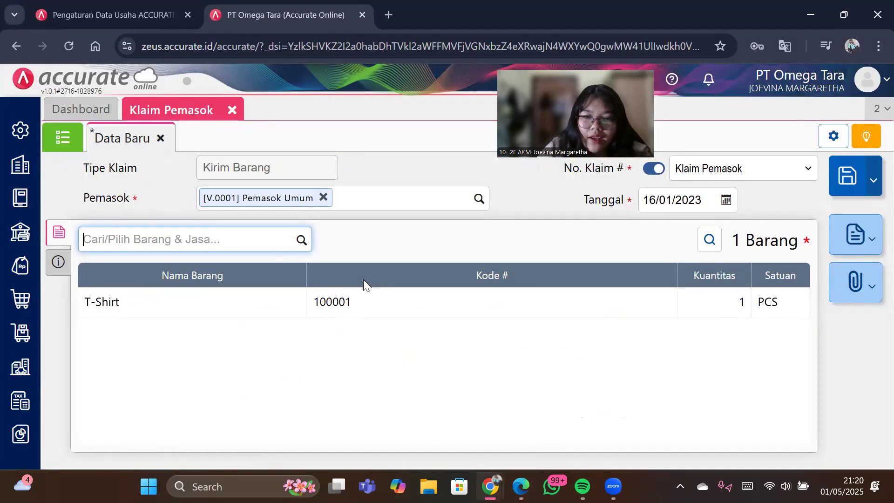
- Save the 16 January supplier claim with type Kirim Barang and close the Klaim Pemasok form
{"action": "left_click", "coordinate": [289, 169]}
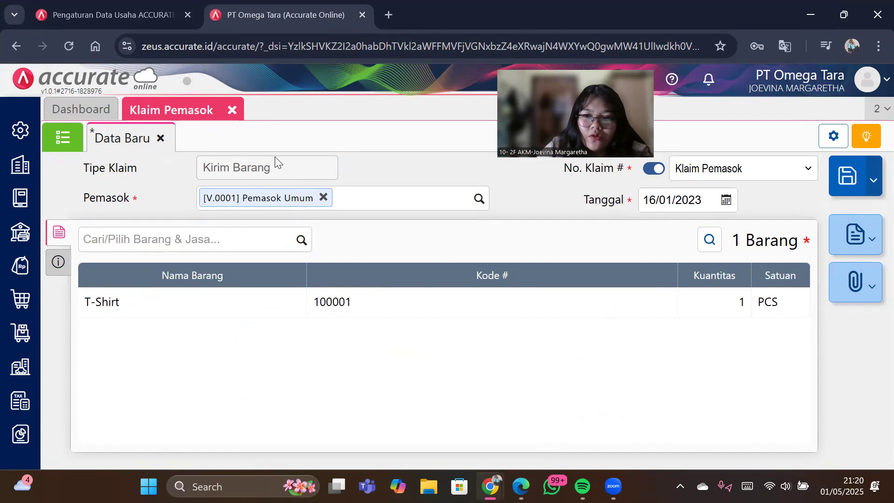
{"action": "left_click", "coordinate": [847, 176]}
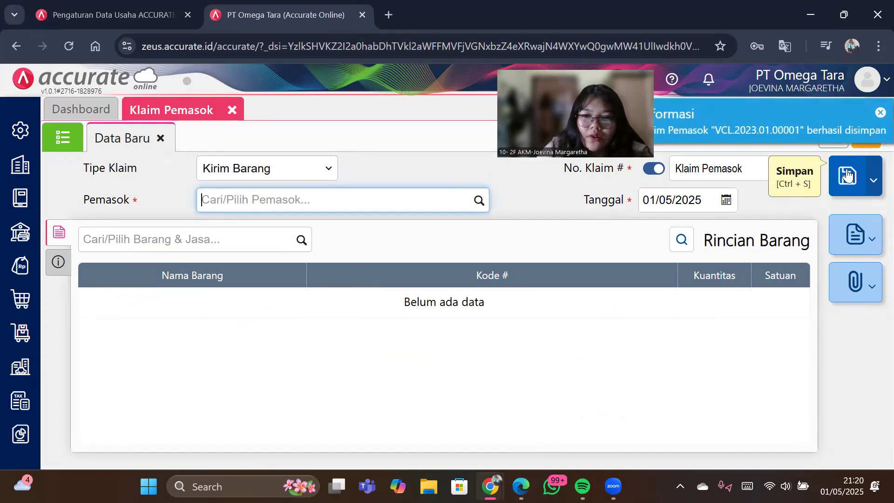
{"action": "left_click", "coordinate": [233, 107]}
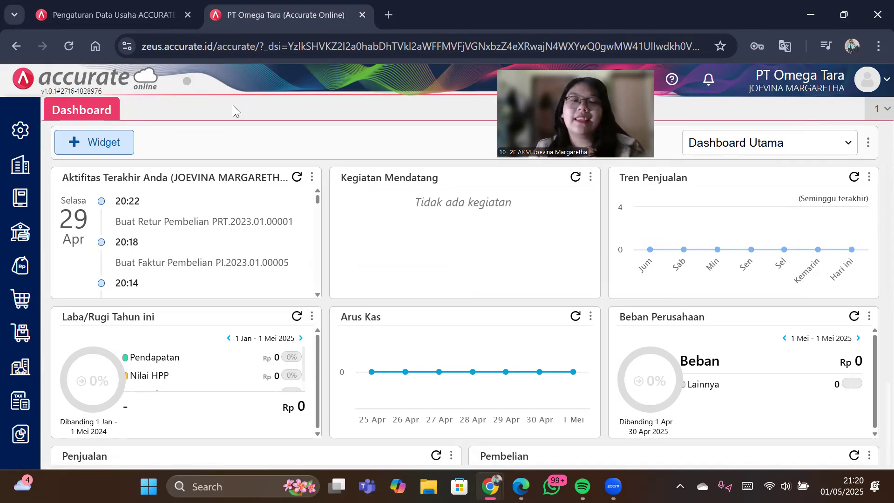
- Switch to the case PDF and read the 17 January 2023 transaction against the 16 January purchase claim
{"action": "key", "text": "alt+Tab"}
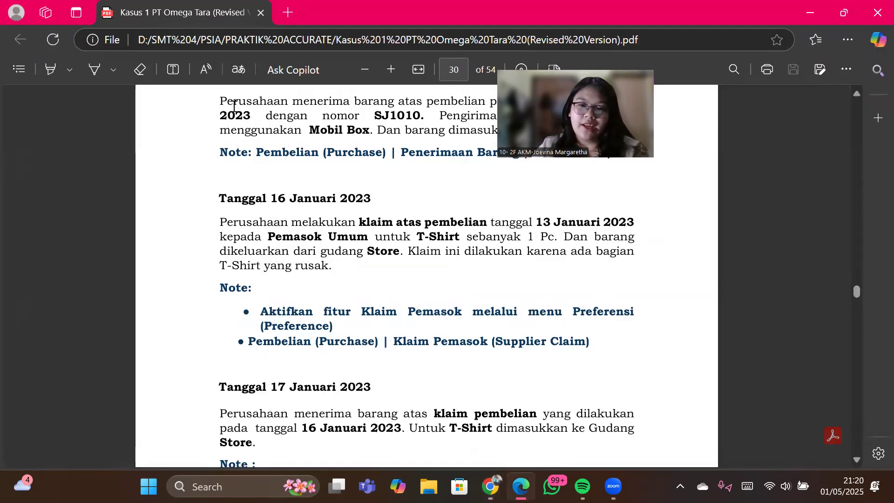
{"action": "key", "text": "alt+Tab"}
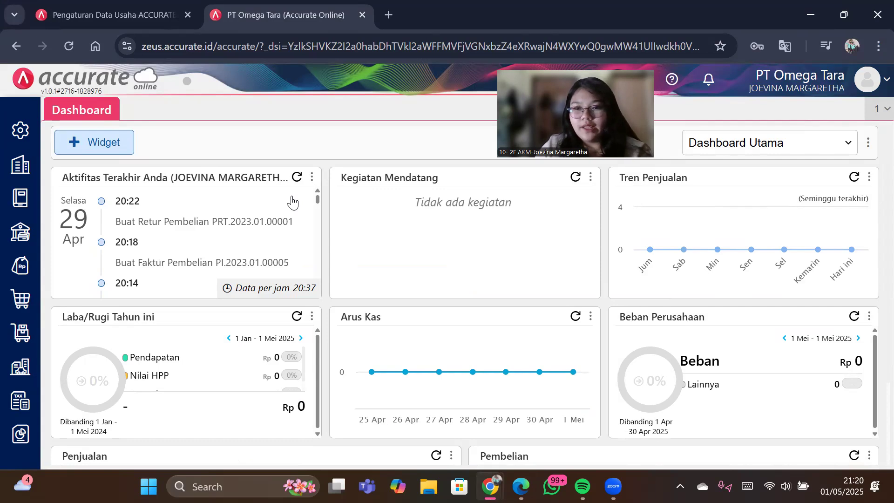
{"action": "key", "text": "alt+Tab"}
{"action": "scroll", "coordinate": [369, 363], "scroll_direction": "down", "scroll_amount": 5}
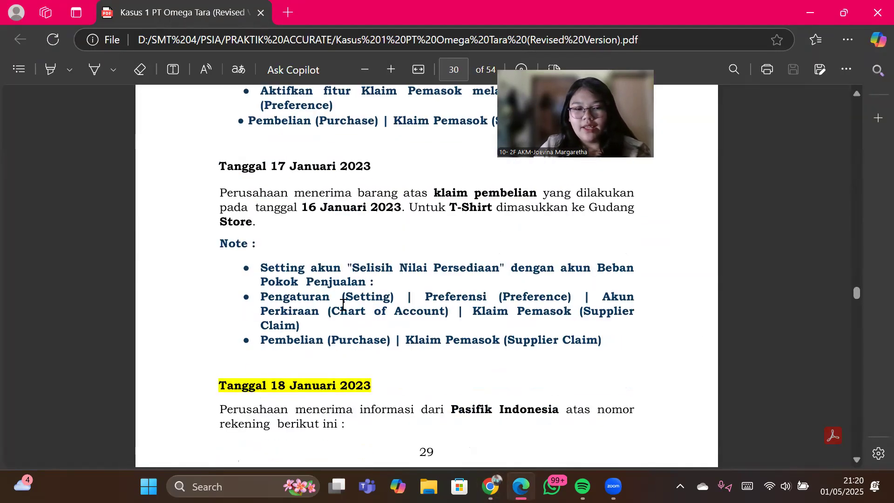
{"action": "scroll", "coordinate": [248, 238], "scroll_direction": "up", "scroll_amount": 2}
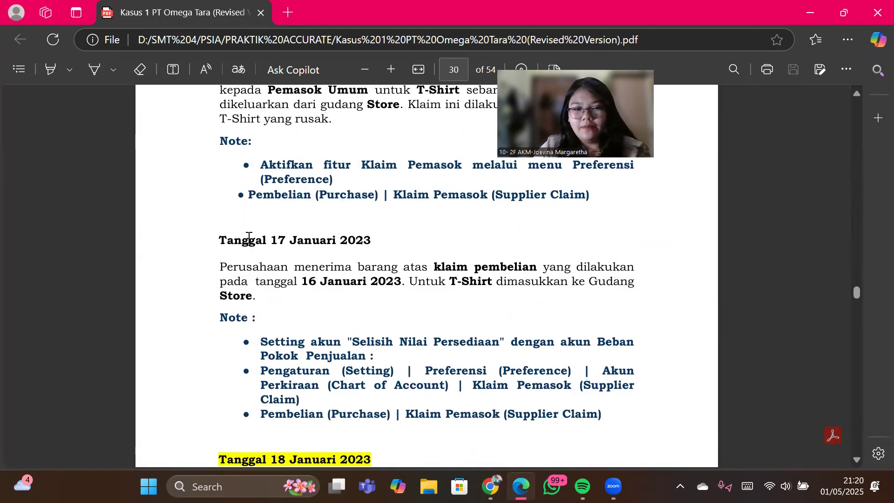
{"action": "left_click_drag", "start_coordinate": [227, 280], "coordinate": [421, 272]}
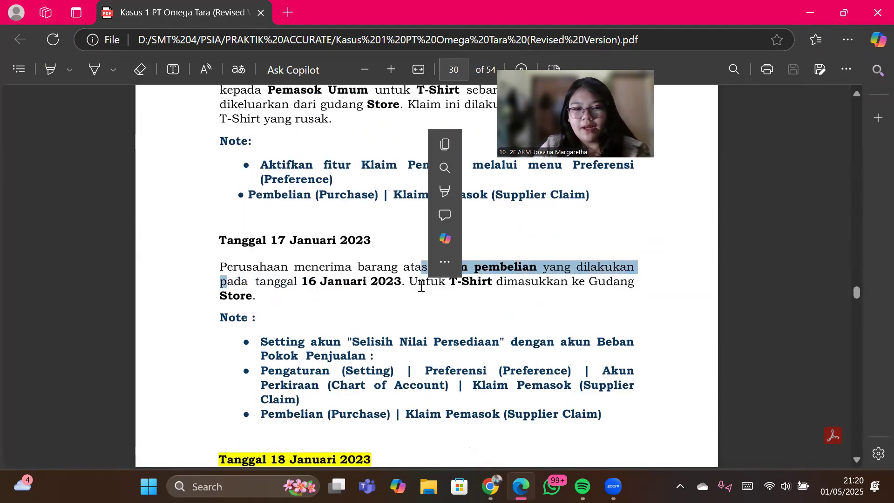
{"action": "left_click", "coordinate": [463, 270]}
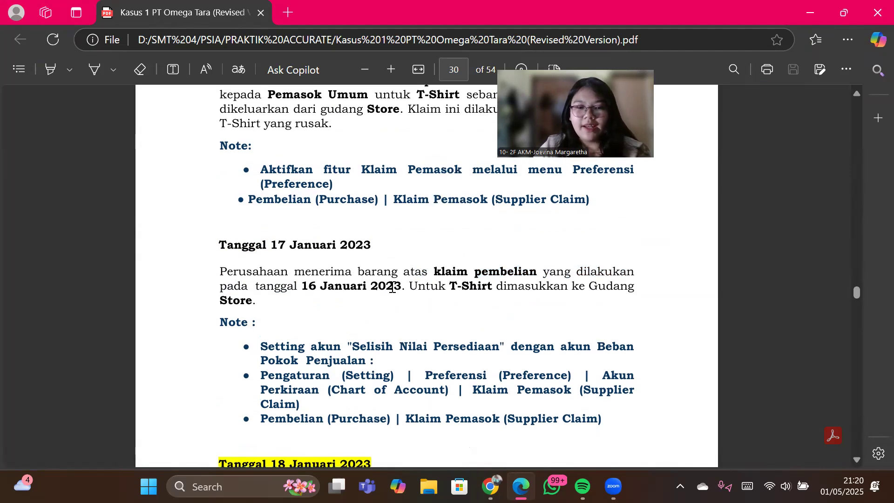
{"action": "scroll", "coordinate": [380, 302], "scroll_direction": "up", "scroll_amount": 1}
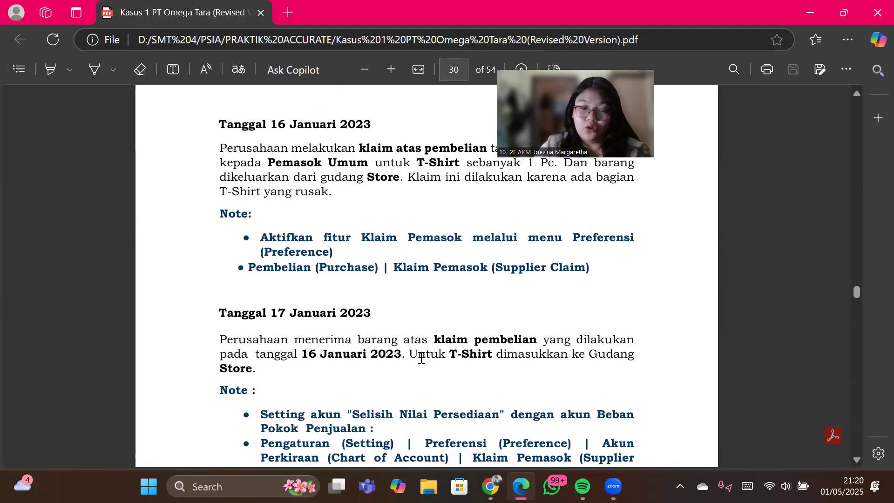
{"action": "scroll", "coordinate": [420, 357], "scroll_direction": "down", "scroll_amount": 1}
{"action": "scroll", "coordinate": [326, 303], "scroll_direction": "down", "scroll_amount": 1}
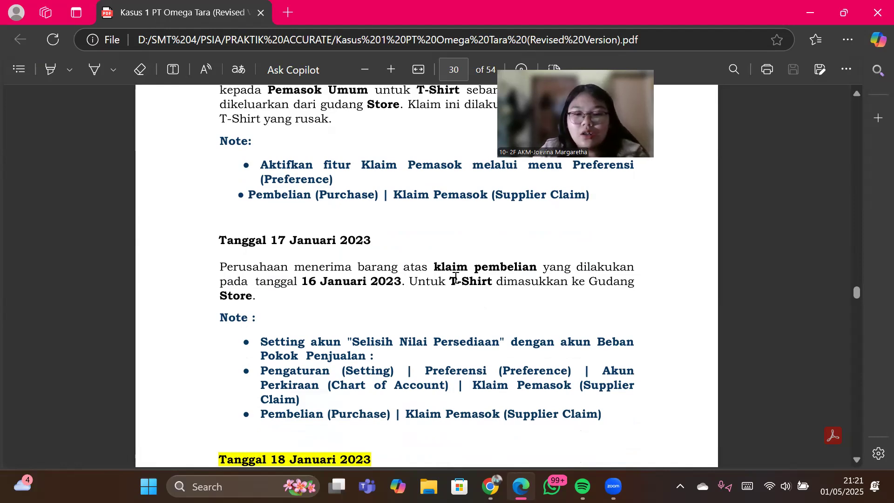
- Read the 17 January note on the Selisih Nilai Persediaan account setting and where to configure it
{"action": "scroll", "coordinate": [382, 310], "scroll_direction": "down", "scroll_amount": 1}
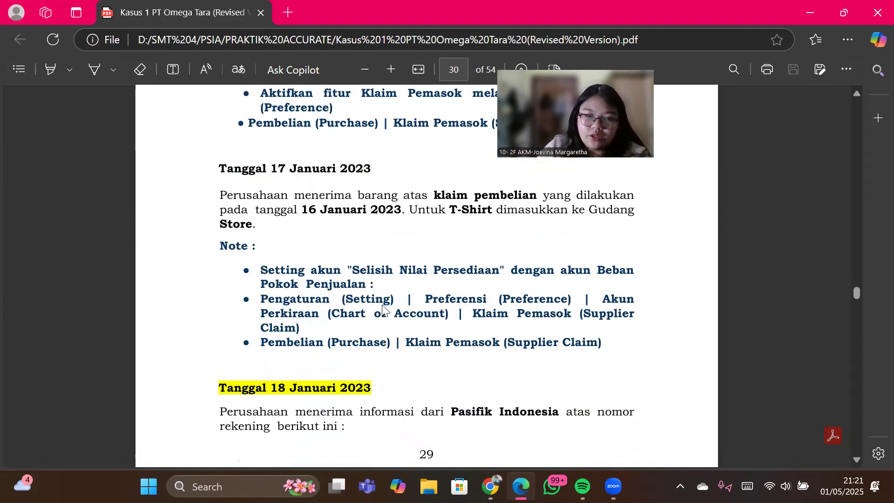
{"action": "left_click_drag", "start_coordinate": [263, 269], "coordinate": [416, 269]}
{"action": "left_click", "coordinate": [372, 283]}
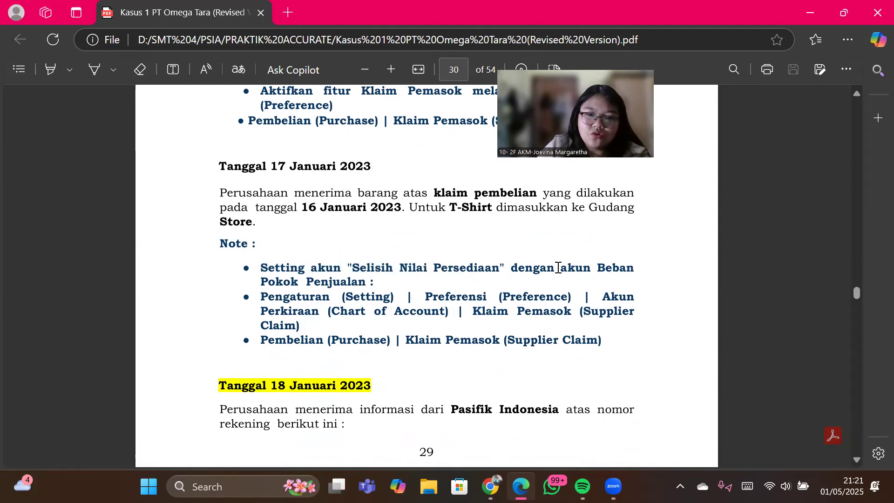
{"action": "double_click", "coordinate": [586, 271]}
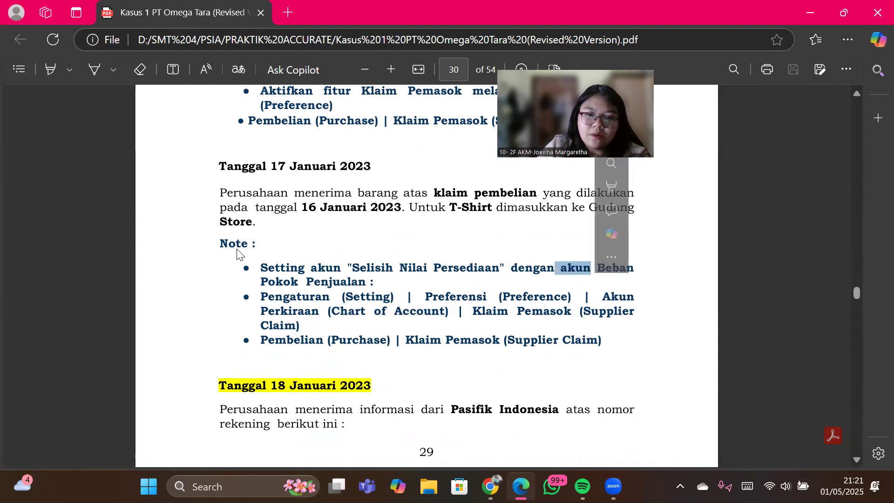
{"action": "left_click", "coordinate": [413, 282]}
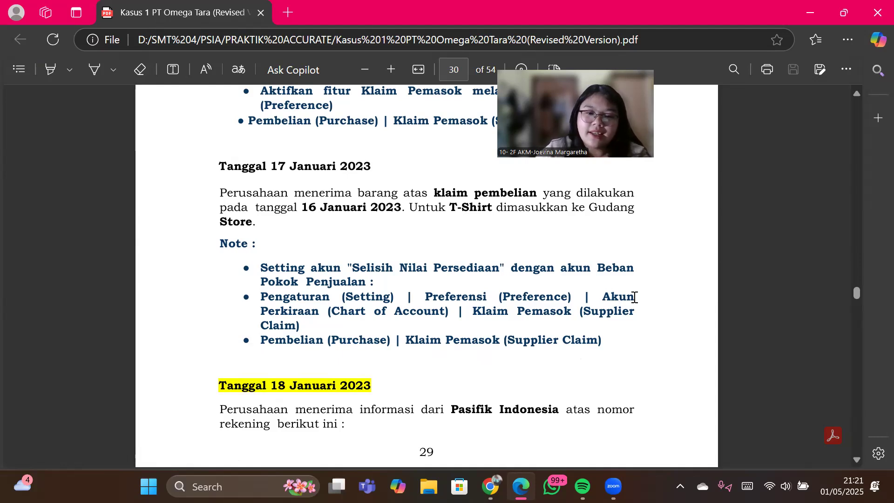
- Switch to Accurate Online and check the Klaim Pemasok Selisih Nilai Persediaan account in the Persediaan default accounts of Preferensi, closing Preferensi when done
{"action": "key", "text": "alt+Tab"}
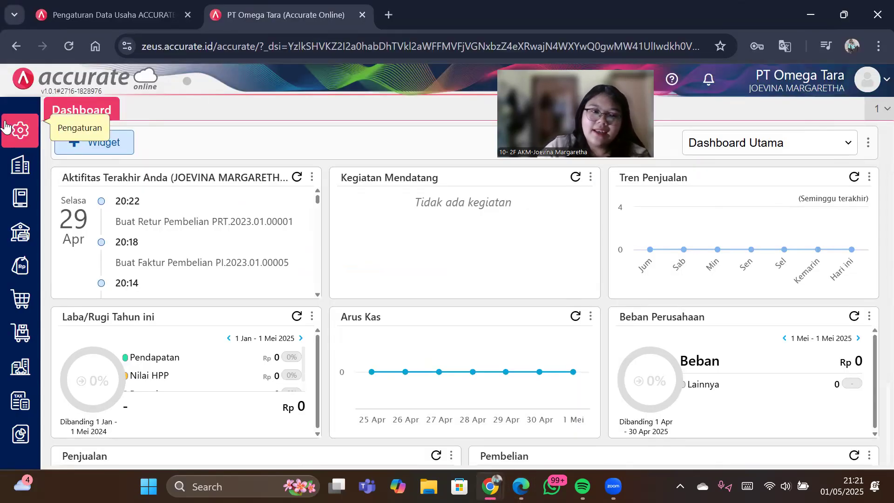
{"action": "mouse_move", "coordinate": [5, 125]}
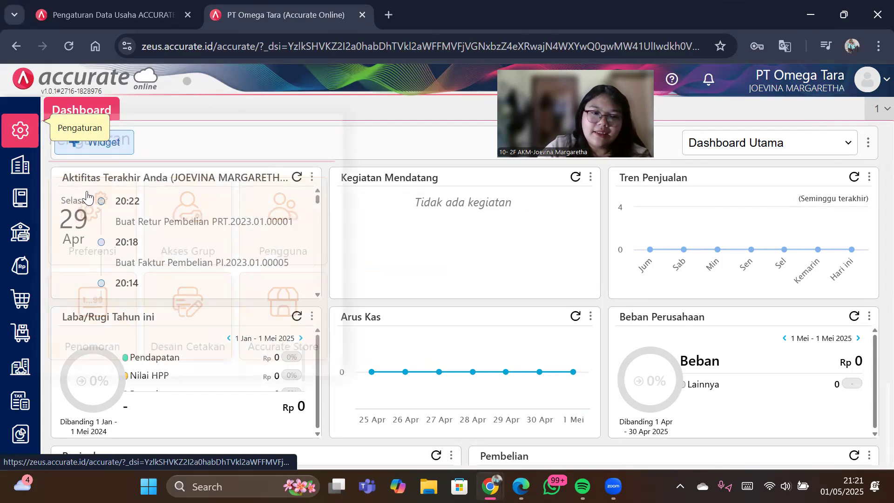
{"action": "left_click", "coordinate": [99, 206]}
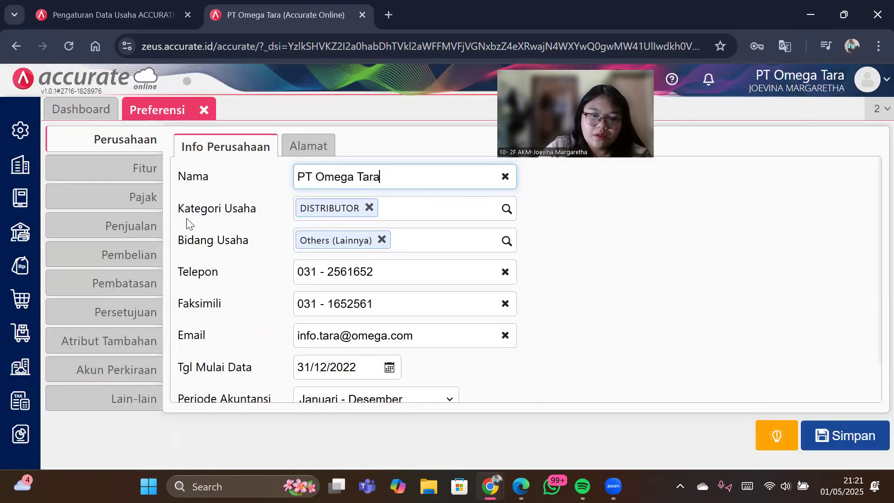
{"action": "left_click", "coordinate": [149, 378]}
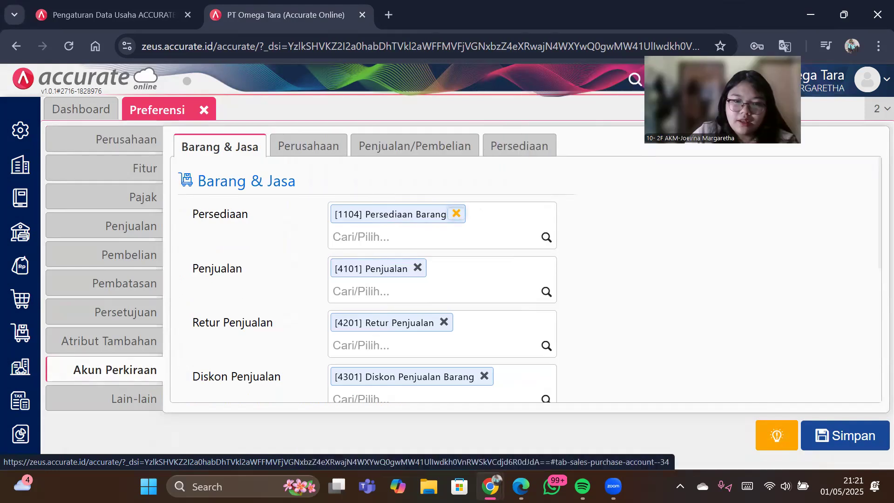
{"action": "left_click", "coordinate": [510, 153]}
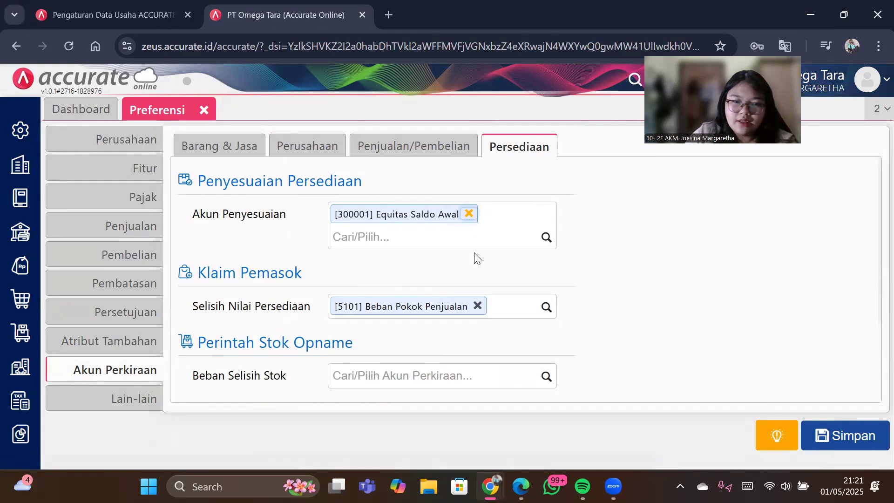
{"action": "scroll", "coordinate": [421, 260], "scroll_direction": "down", "scroll_amount": 1}
{"action": "scroll", "coordinate": [377, 239], "scroll_direction": "down", "scroll_amount": 1}
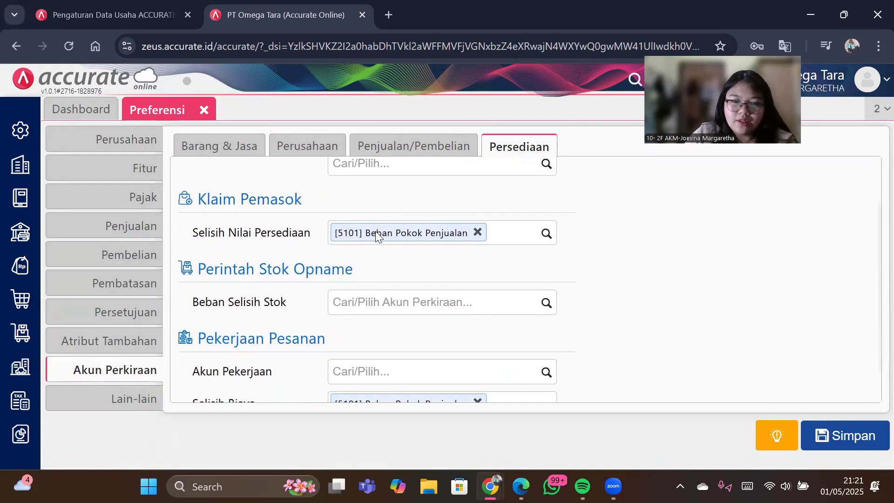
{"action": "left_click_drag", "start_coordinate": [372, 235], "coordinate": [468, 235]}
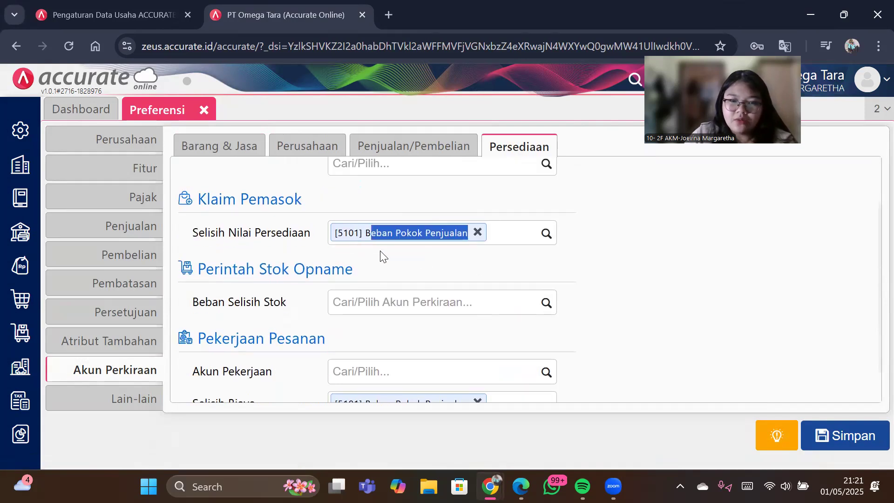
{"action": "left_click", "coordinate": [308, 237]}
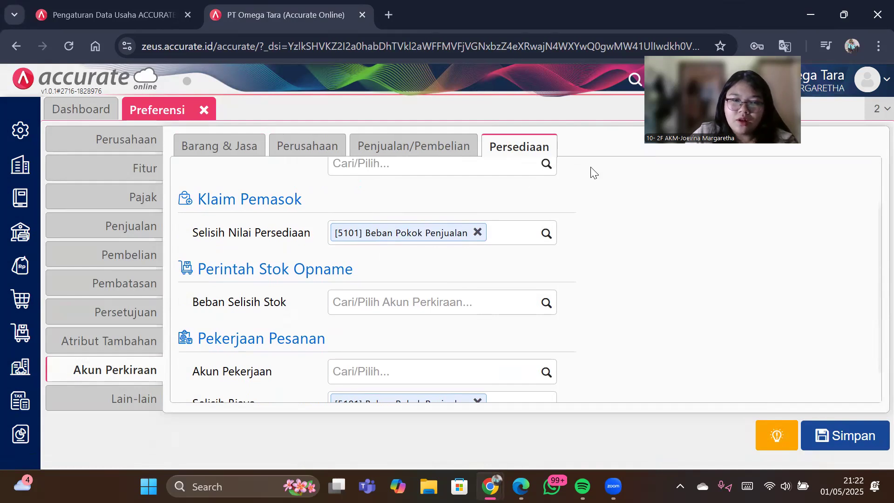
{"action": "left_click", "coordinate": [203, 110]}
- Switch to the case PDF and reread the 17 January 2023 transaction and its notes
{"action": "key", "text": "alt+Tab"}
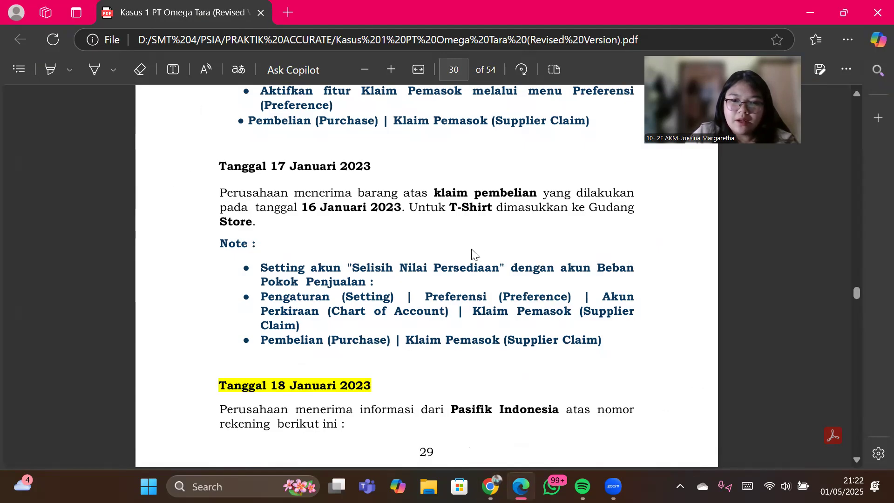
{"action": "scroll", "coordinate": [472, 254], "scroll_direction": "up", "scroll_amount": 2}
{"action": "scroll", "coordinate": [473, 256], "scroll_direction": "down", "scroll_amount": 2}
- Switch back to Accurate Online and start a new Klaim Pemasok entry with claim type Terima Barang
{"action": "key", "text": "alt+Tab"}
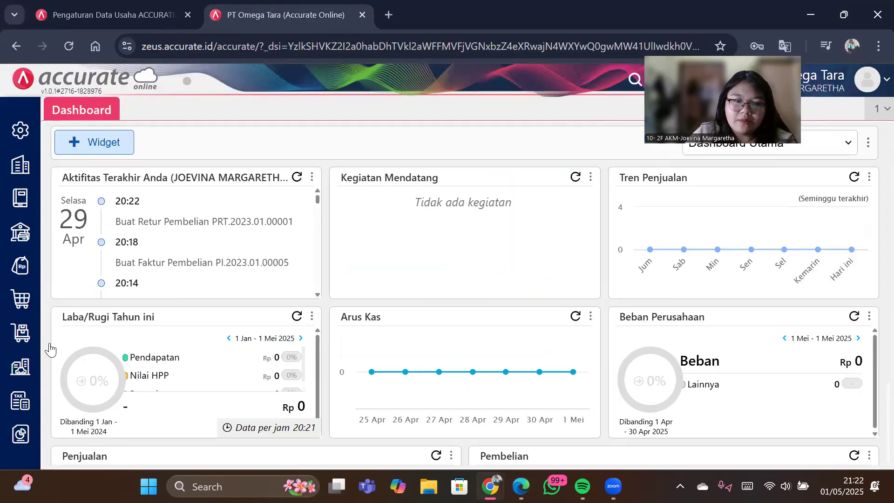
{"action": "left_click", "coordinate": [28, 310]}
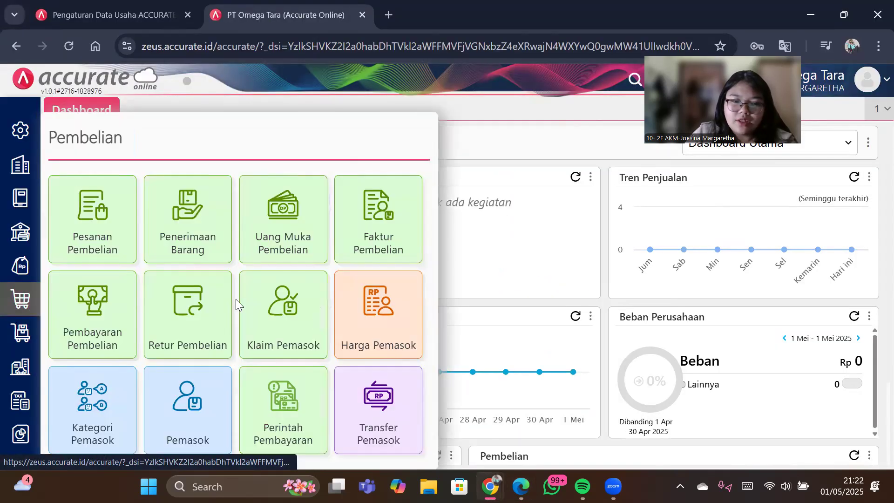
{"action": "left_click", "coordinate": [314, 319]}
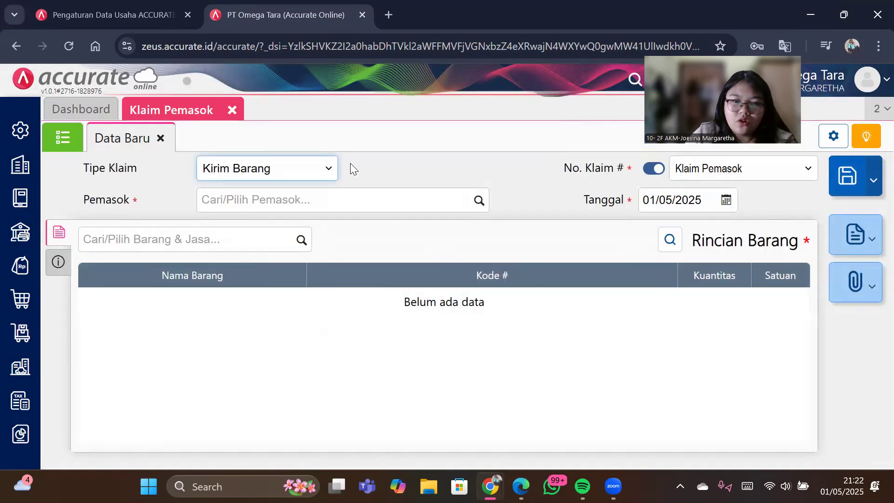
{"action": "left_click", "coordinate": [328, 167]}
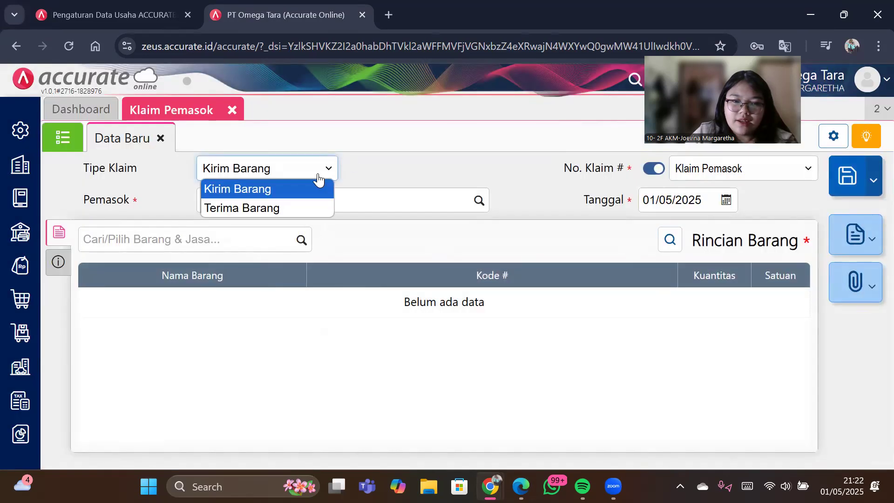
{"action": "left_click", "coordinate": [305, 205]}
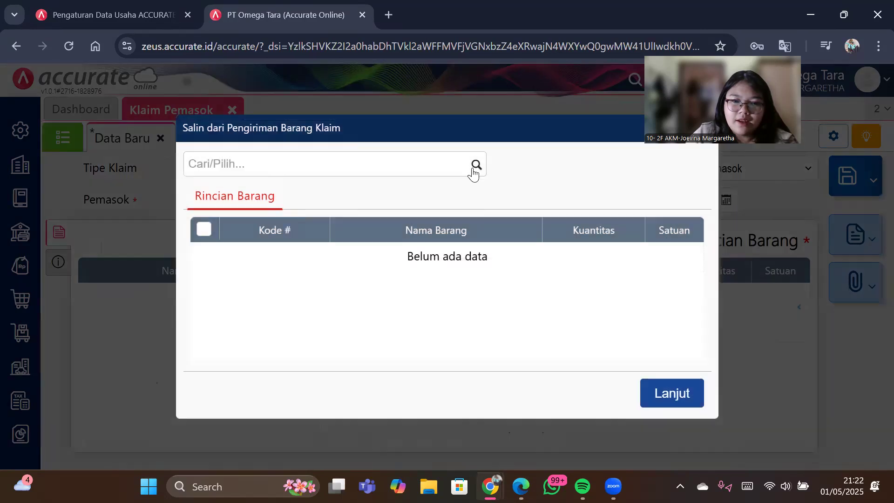
- Copy the T-Shirt item from the 16/01/2023 claim shipment to Pemasok Umum into the entry
{"action": "left_click", "coordinate": [473, 170]}
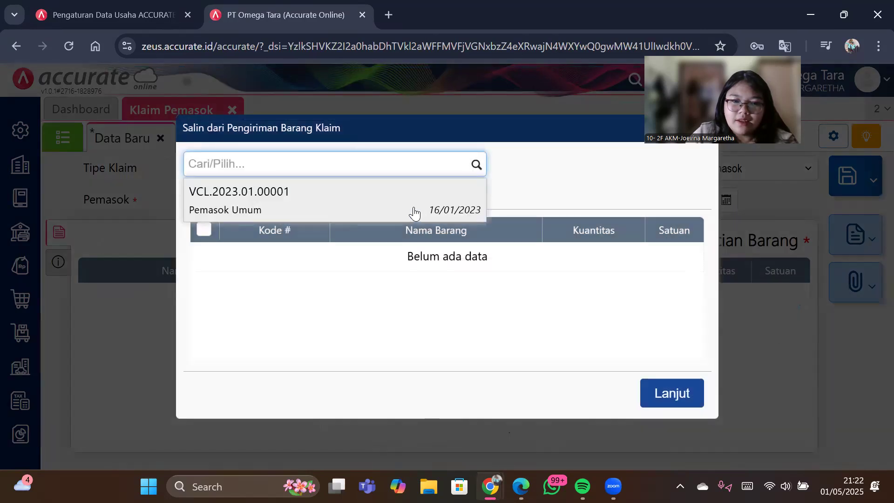
{"action": "left_click", "coordinate": [415, 214]}
{"action": "left_click", "coordinate": [673, 393]}
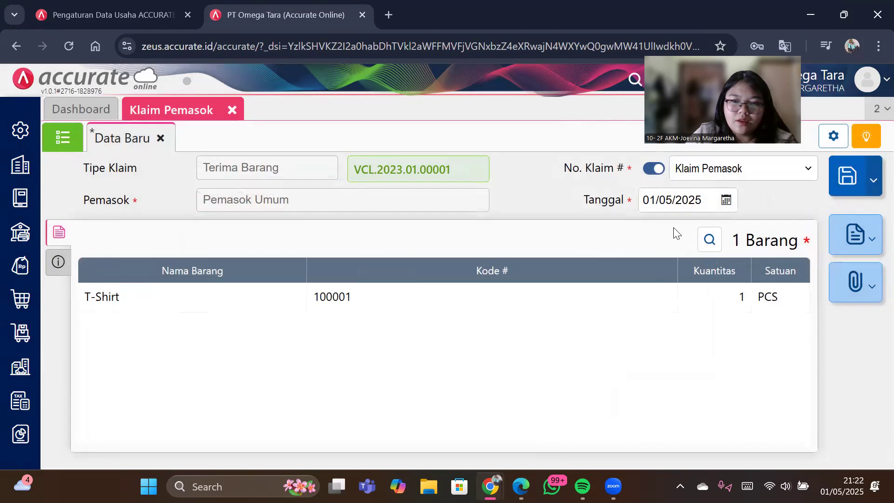
- Set the claim receipt's date to 17/01/2023 and return to its item details
{"action": "left_click", "coordinate": [668, 200]}
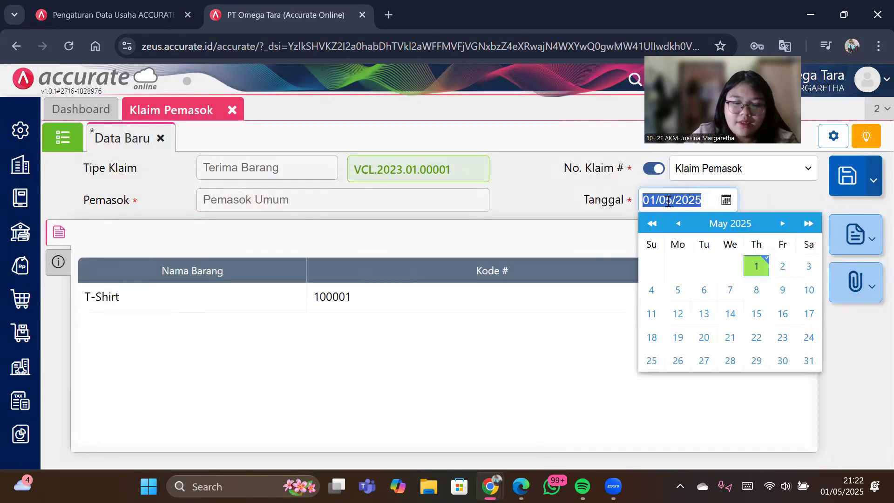
{"action": "type", "text": "17/01/2"}
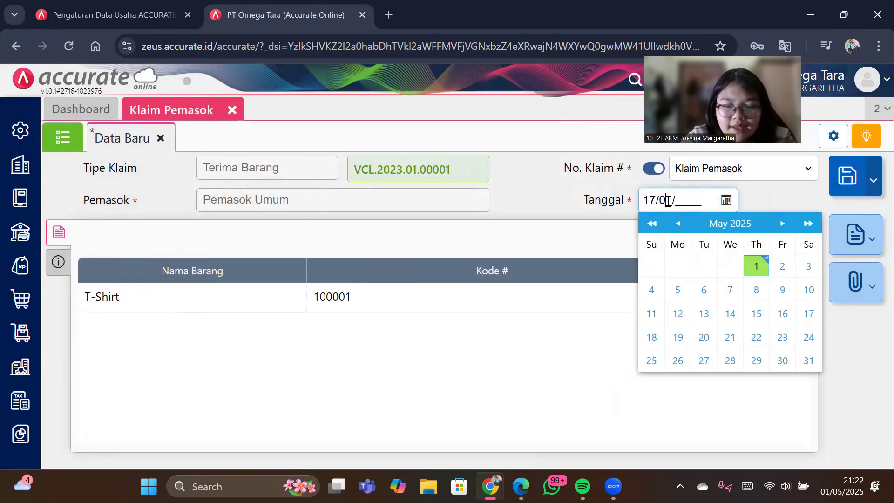
{"action": "type", "text": "023"}
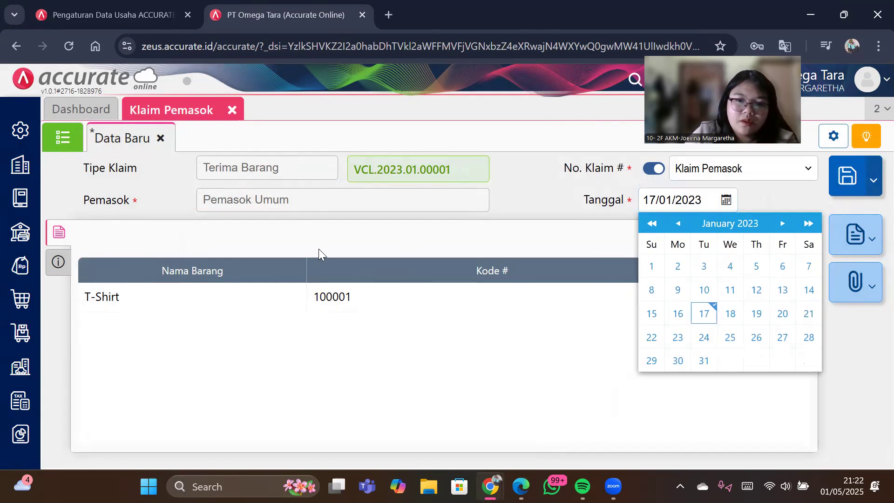
{"action": "left_click", "coordinate": [59, 261]}
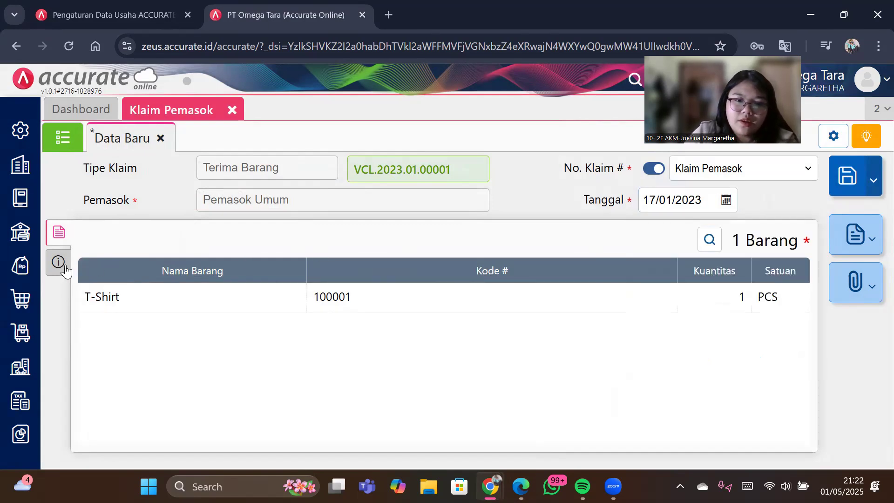
{"action": "left_click", "coordinate": [60, 237]}
- Compare the entry with the 17 January transaction in the case PDF and save the Terima Barang claim
{"action": "key", "text": "alt+Tab"}
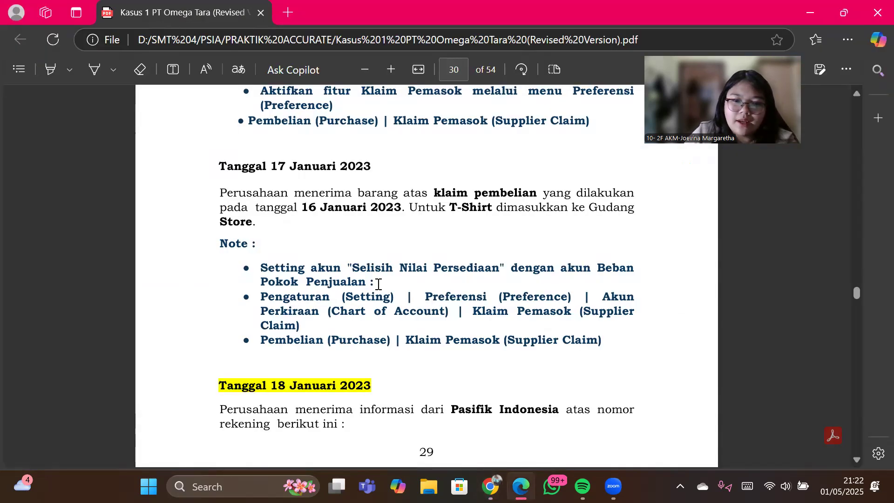
{"action": "key", "text": "alt+Tab"}
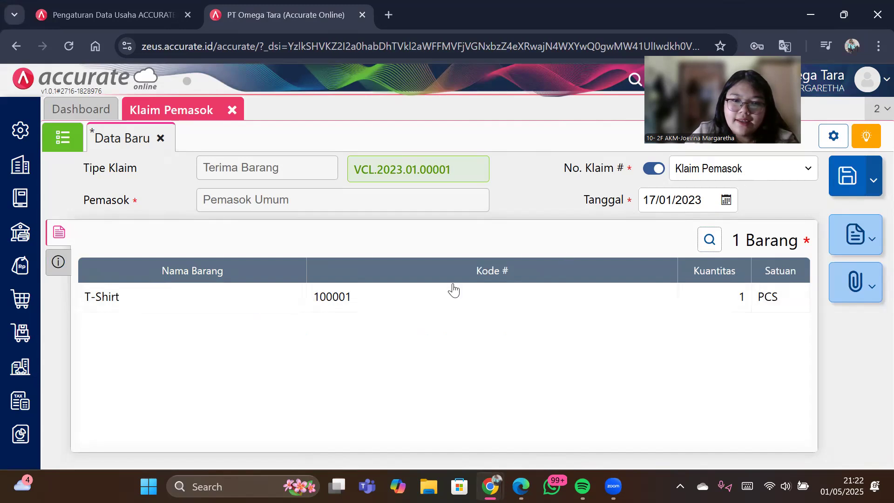
{"action": "left_click", "coordinate": [852, 177]}
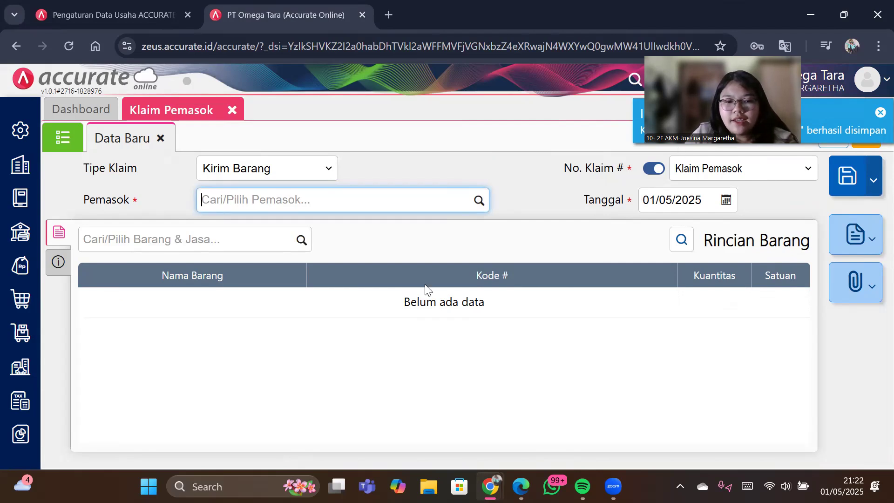
- Switch to the case PDF and read the 18 January 2023 transaction about Pasifik Indonesia's bank account
{"action": "key", "text": "alt+Tab"}
{"action": "scroll", "coordinate": [426, 284], "scroll_direction": "down", "scroll_amount": 8}
{"action": "scroll", "coordinate": [426, 284], "scroll_direction": "up", "scroll_amount": 4}
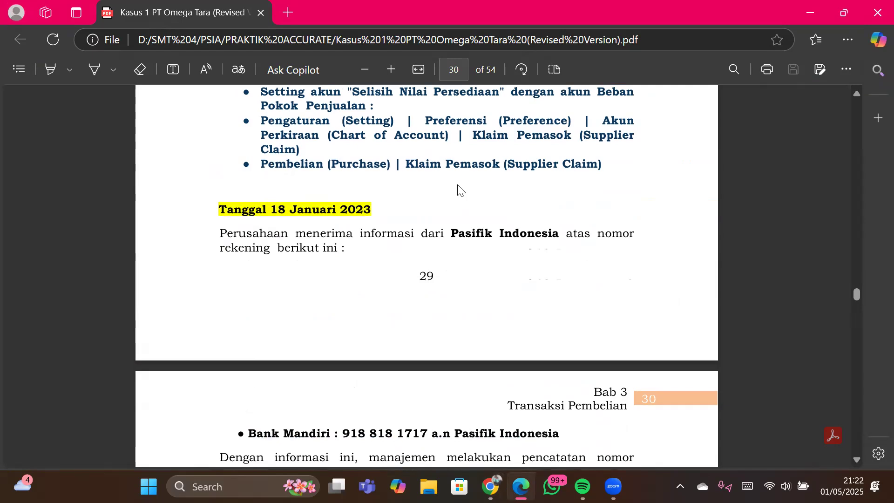
{"action": "scroll", "coordinate": [459, 188], "scroll_direction": "down", "scroll_amount": 1}
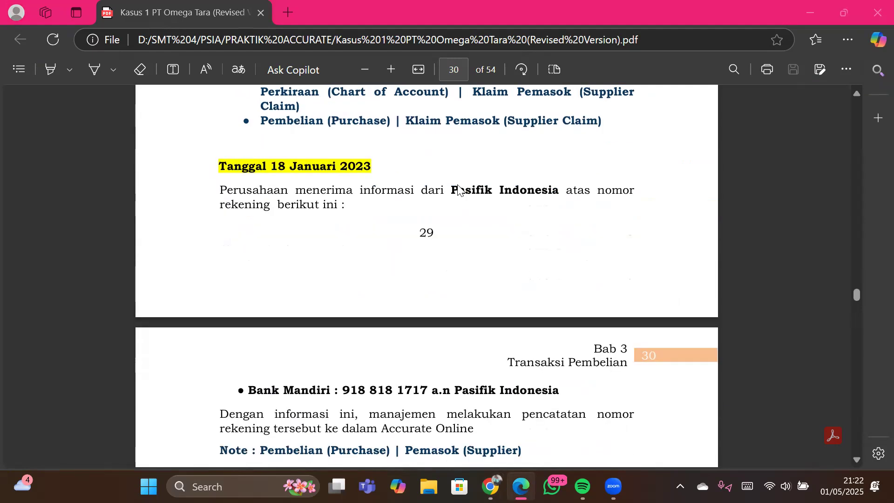